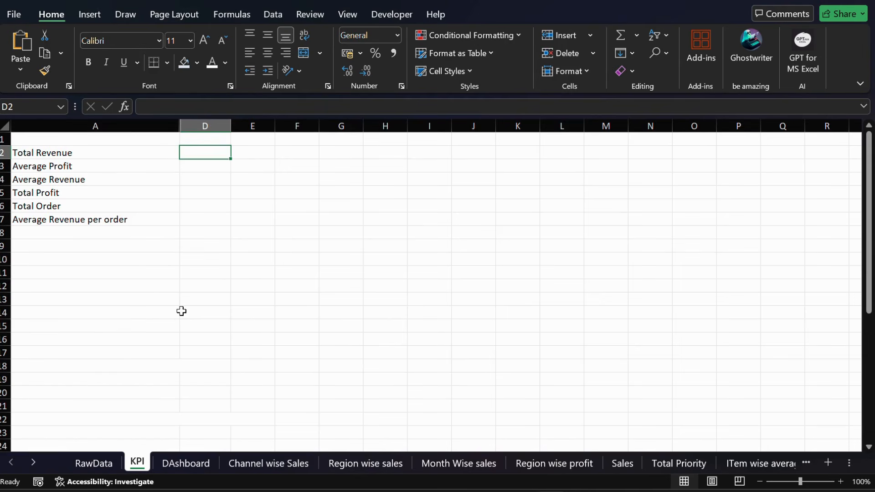
Examine the RawData sheet's column headers from Region to Total Profit and its sales records, and return to the KPI sheet.
click(85, 464)
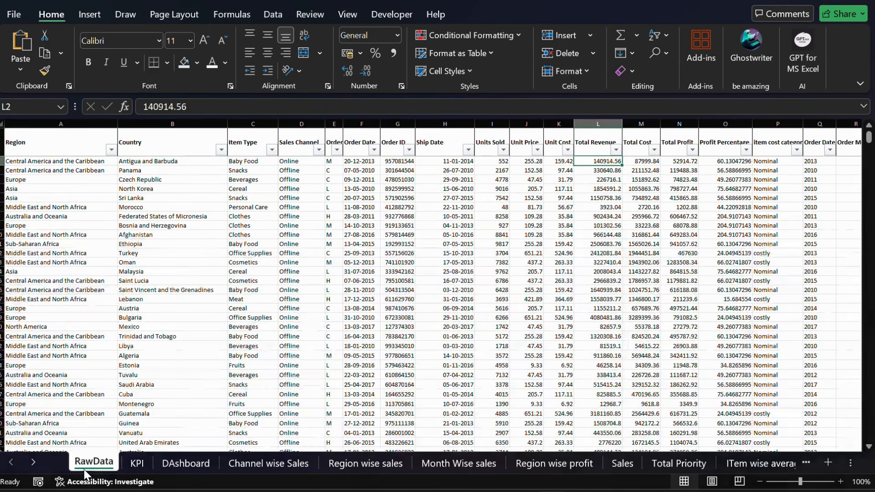
click(114, 299)
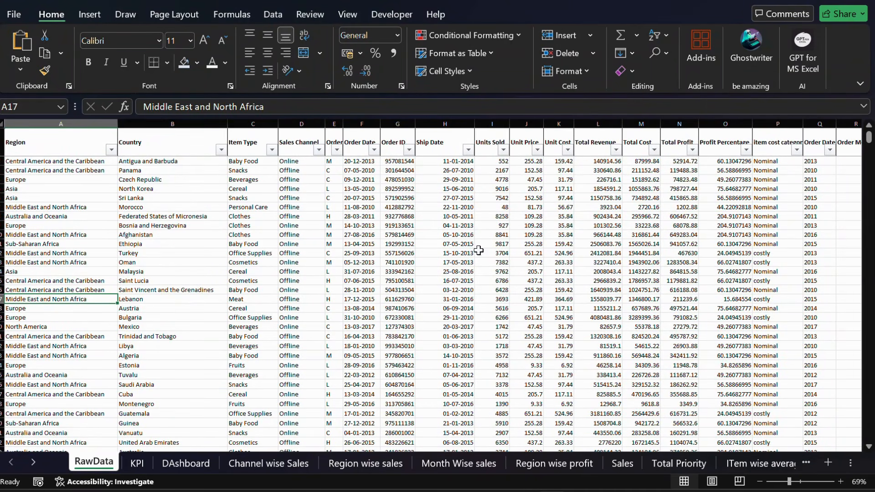
drag(789, 481, 792, 481)
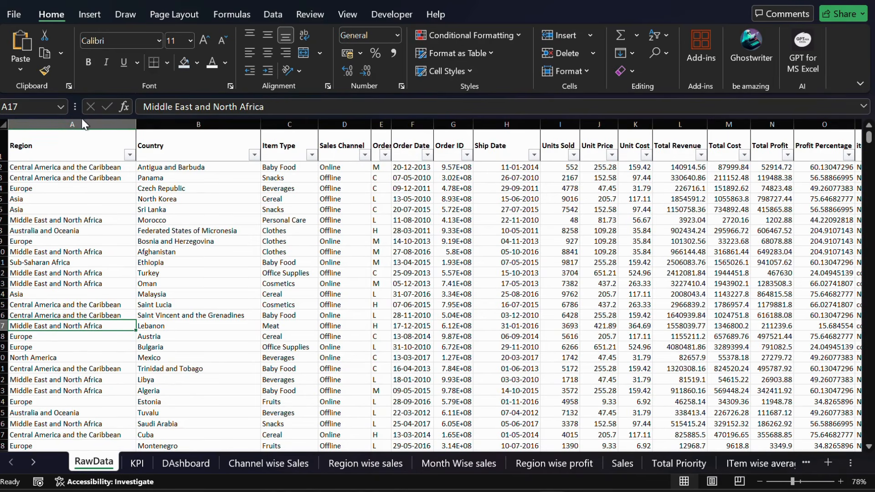
click(197, 147)
key(Right)
key(Right)
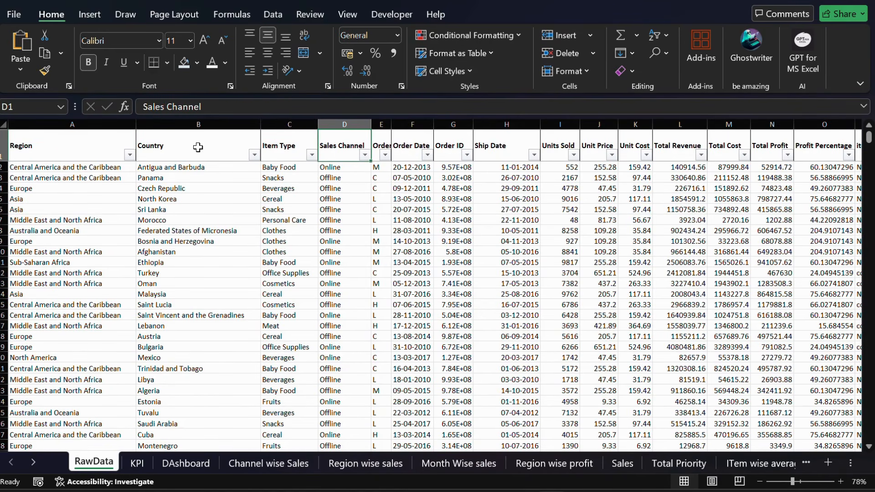
key(Right)
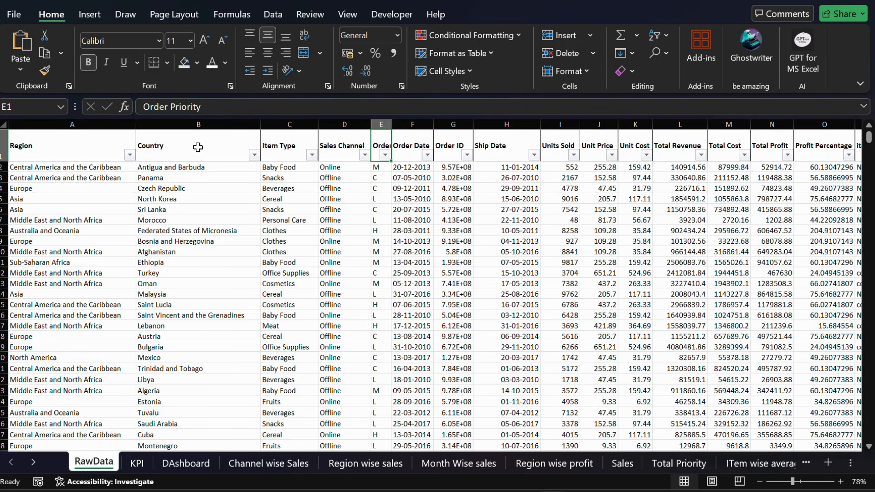
key(Right)
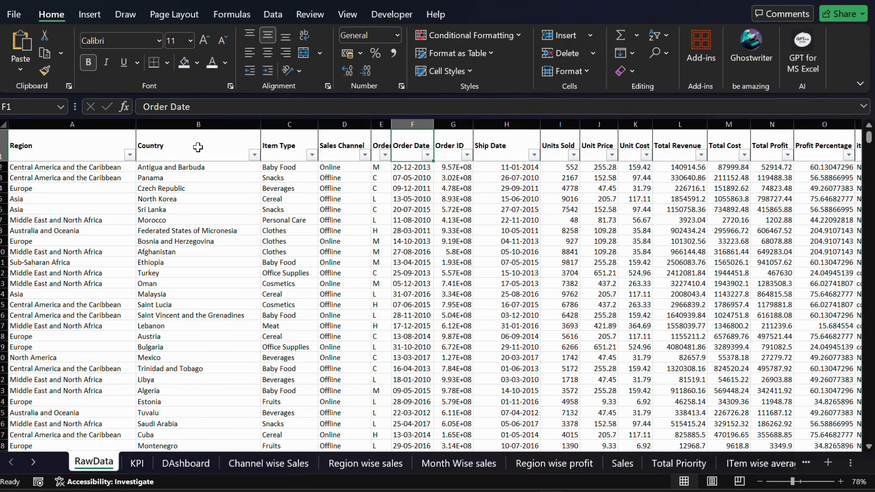
key(Right)
key(Right)
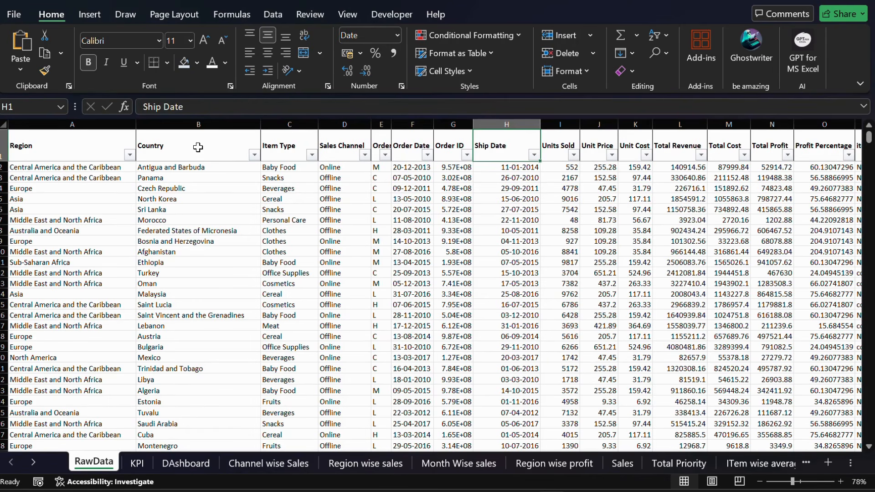
key(Right)
key(Right)
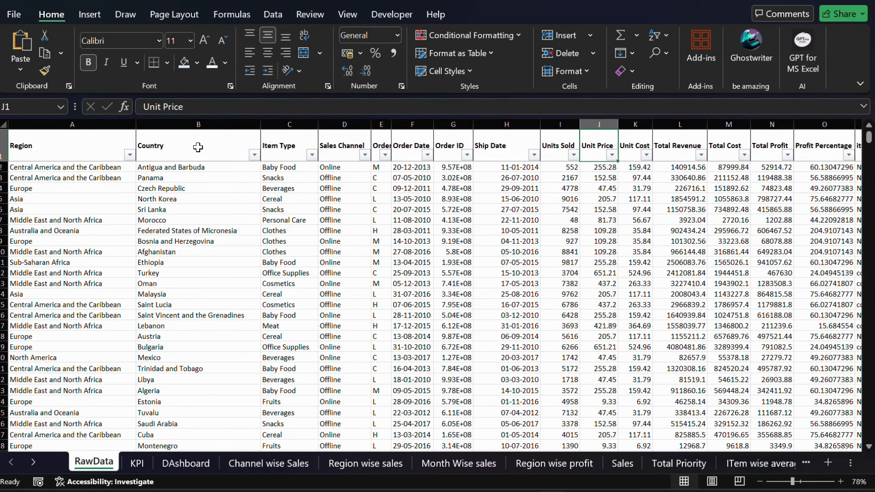
key(Right)
key(Right)
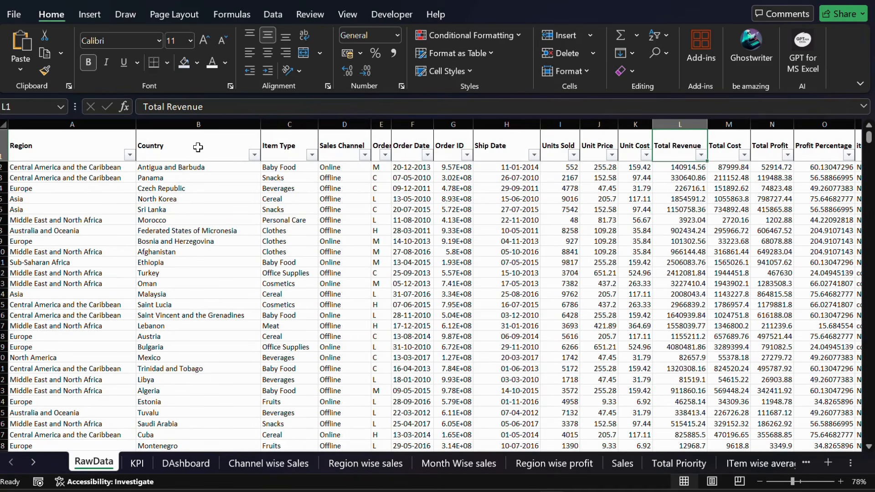
key(Right)
key(Right)
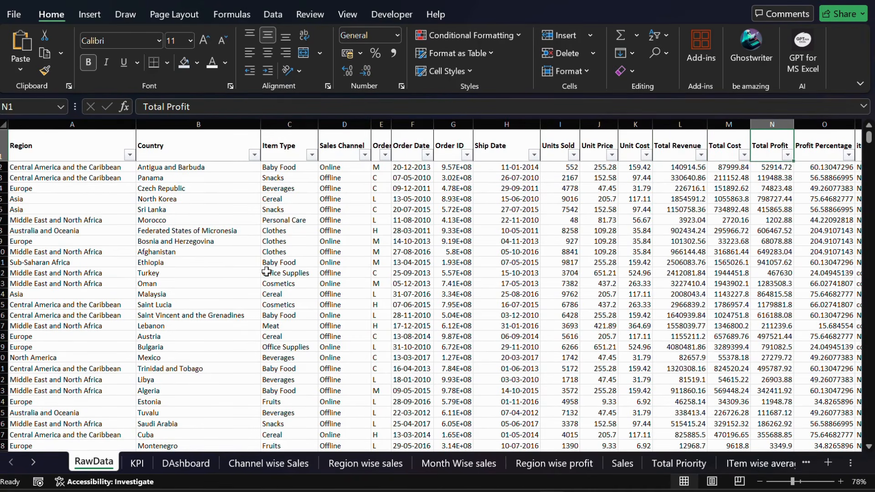
scroll(155, 309, down, 20)
scroll(156, 309, down, 20)
scroll(156, 309, down, 12)
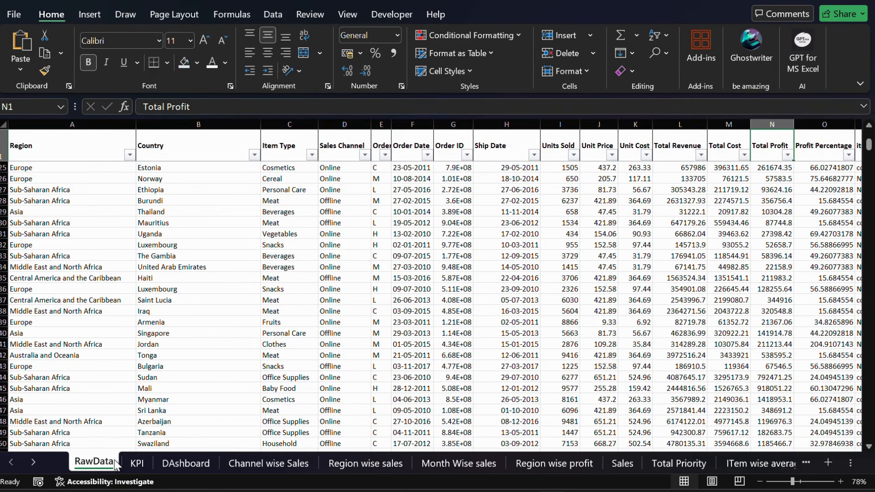
click(136, 463)
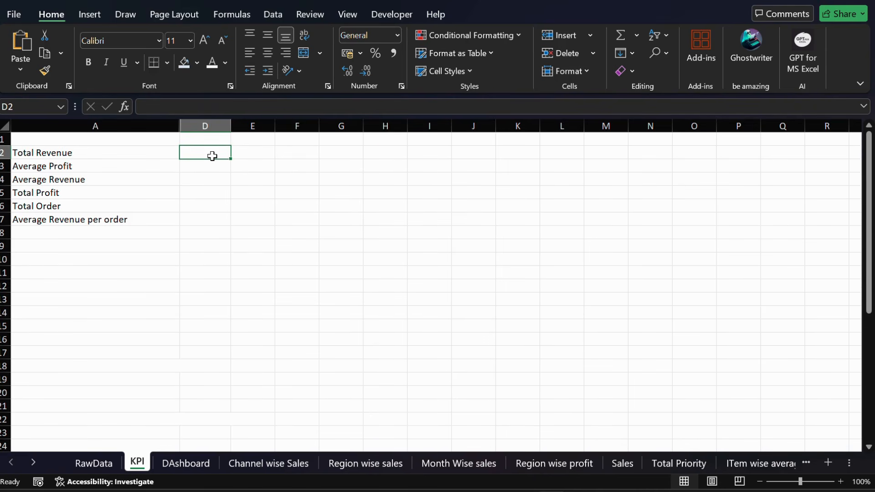
scroll(212, 156, up, 1)
text(=AVERA)
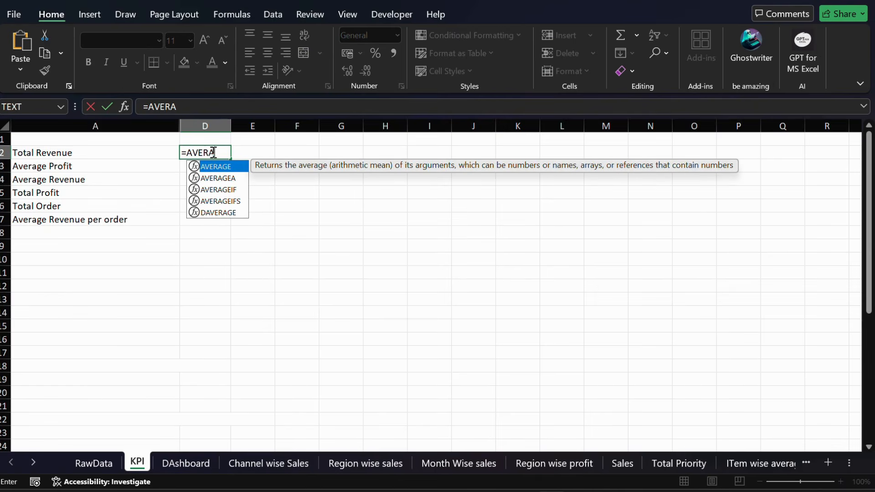
text(GE()
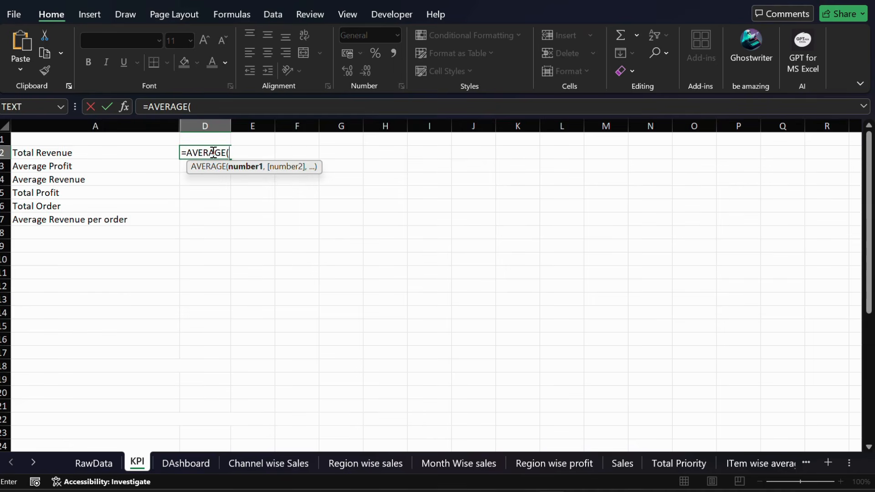
click(88, 468)
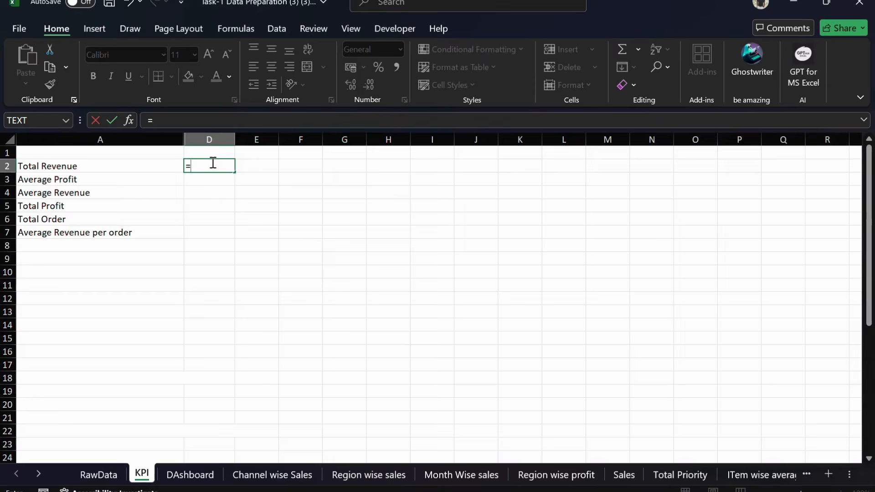
Calculate Total Revenue in cell D2 with =SUM(RawData!L:L), and widen column D to fit the full number.
text(SU)
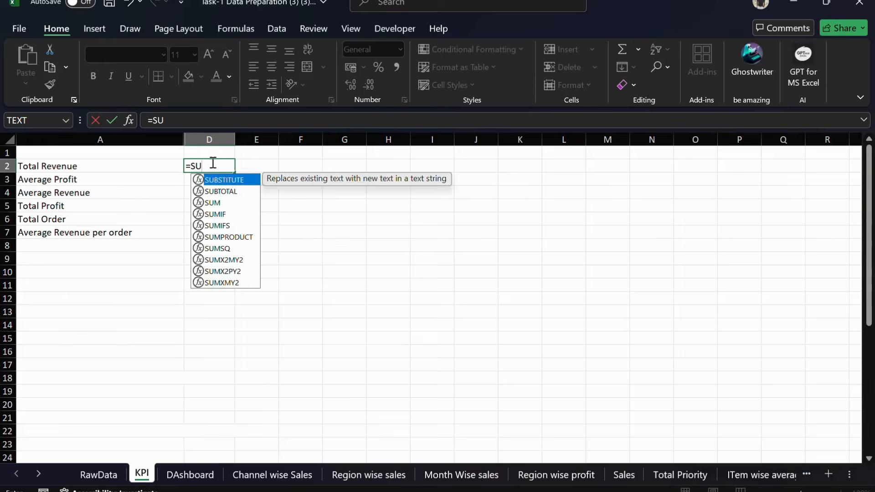
text(M()
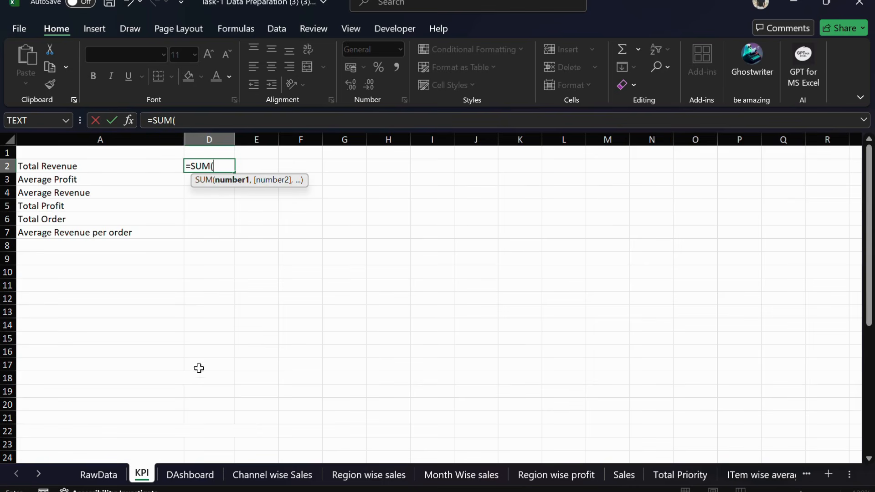
click(98, 475)
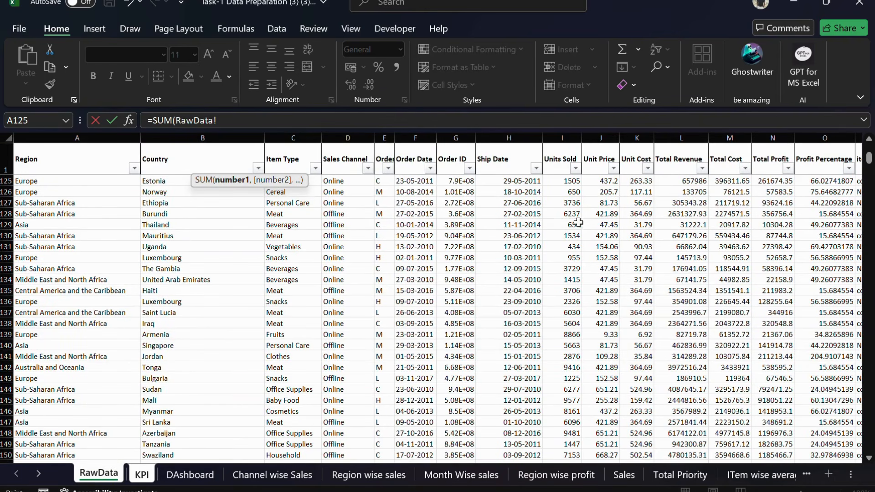
scroll(739, 228, right, 2)
scroll(738, 228, left, 2)
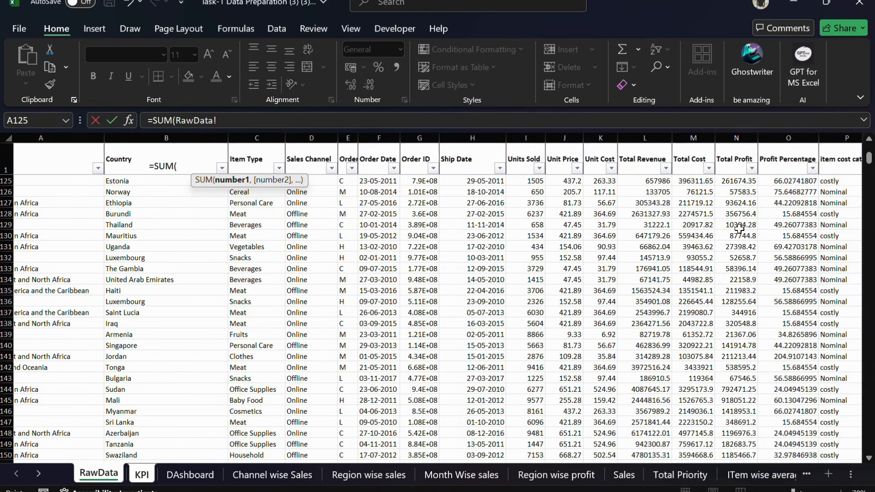
click(656, 138)
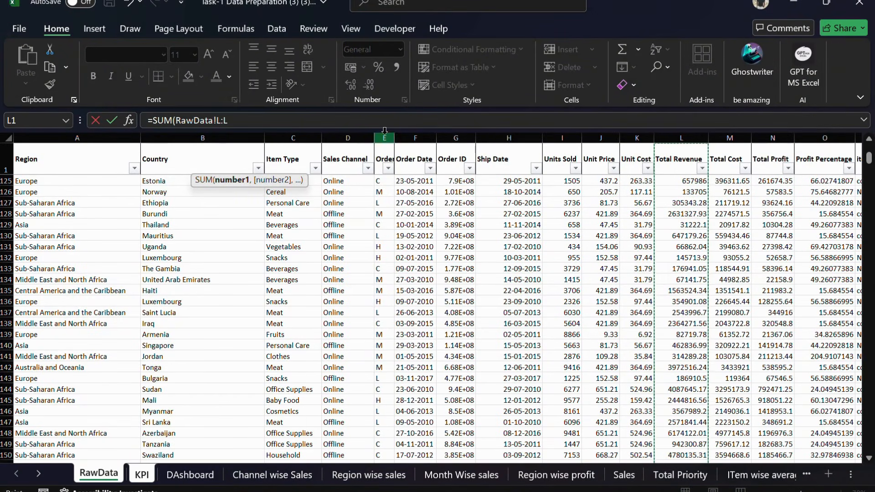
click(359, 122)
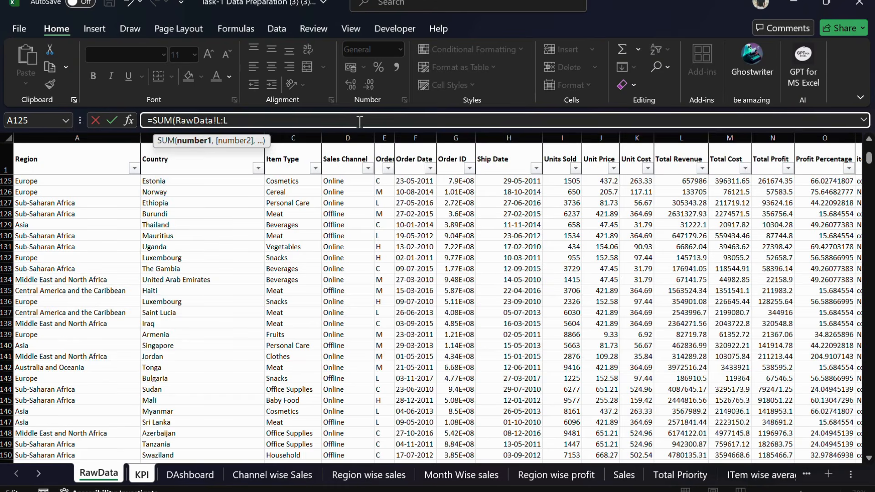
text())
key(Return)
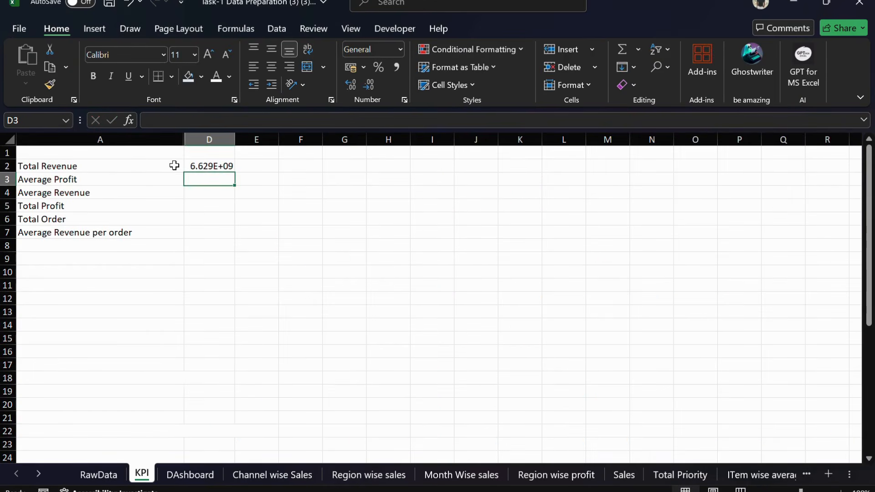
click(206, 164)
drag(235, 139, 263, 142)
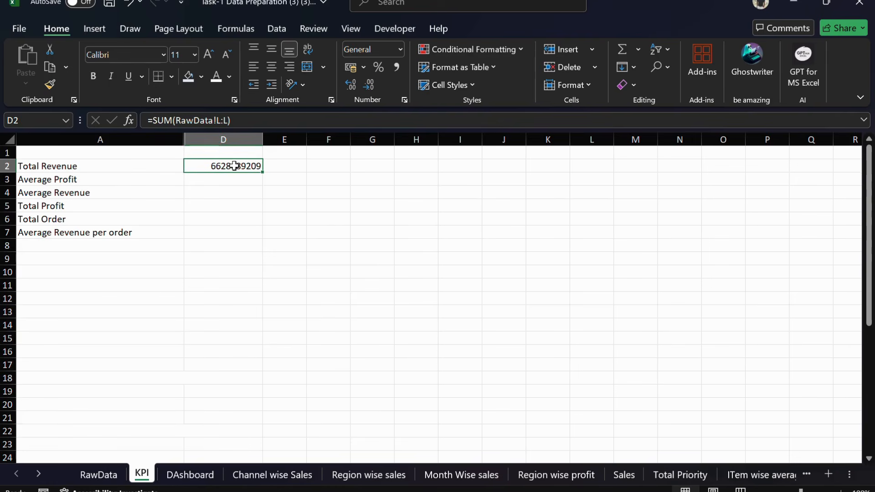
Calculate Average Profit in cell D3 with =AVERAGE(RawData!N:N), using the Total Profit column of the RawData sheet.
click(216, 177)
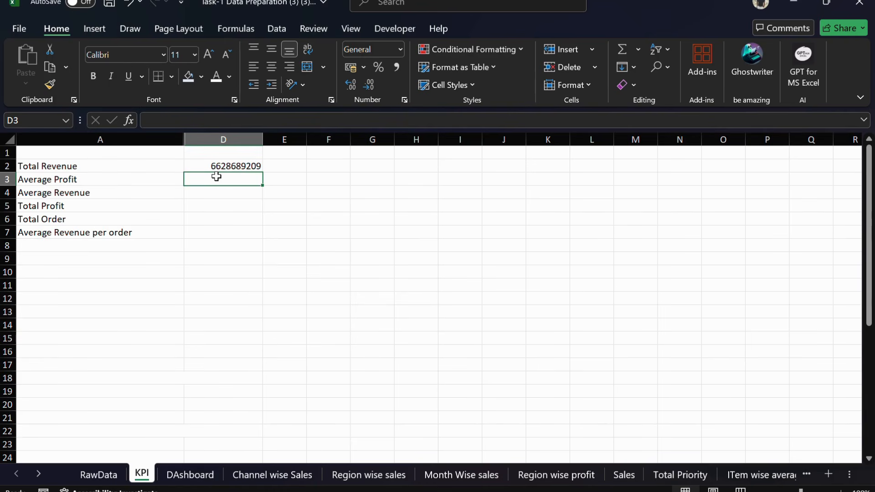
text(=AV)
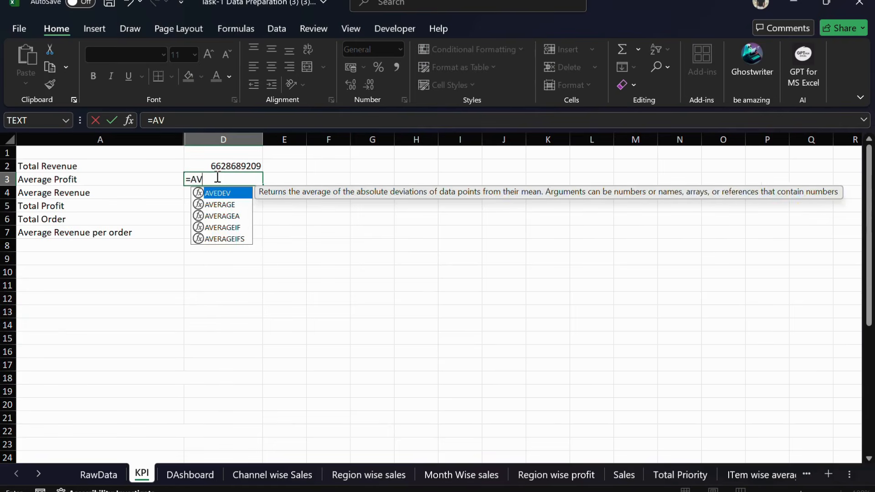
text(ERAGE()
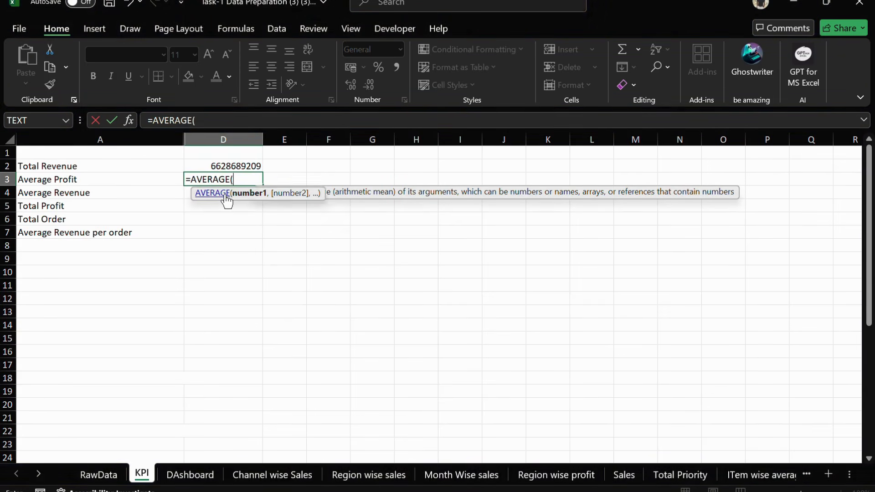
key(Tab)
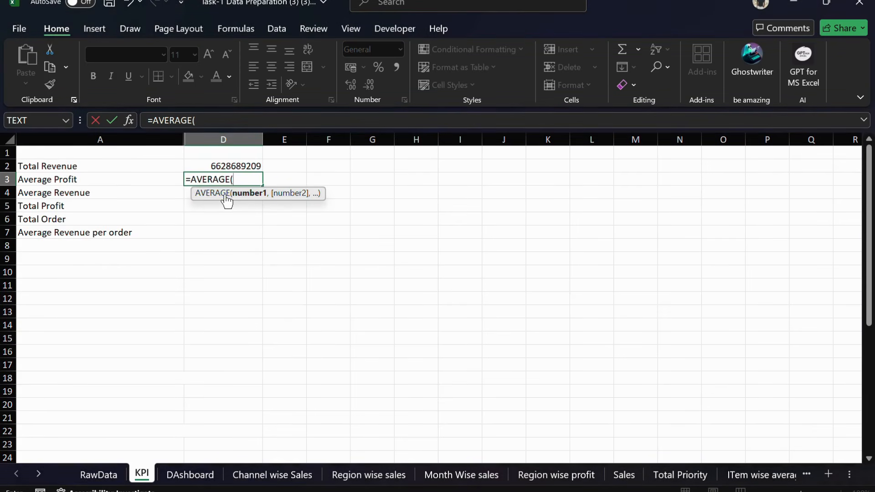
click(104, 479)
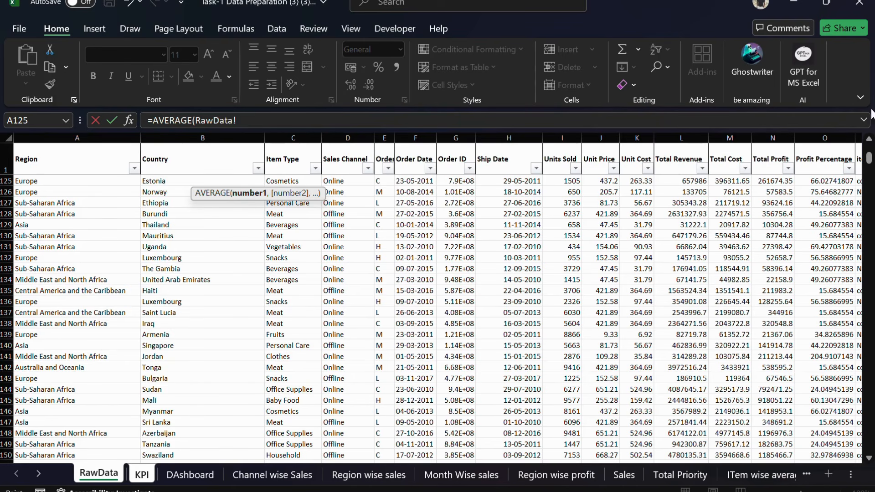
click(772, 135)
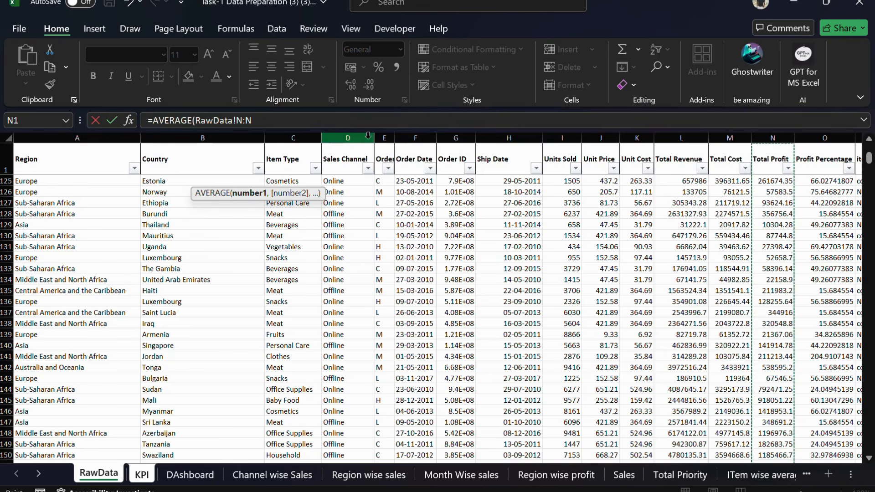
click(354, 120)
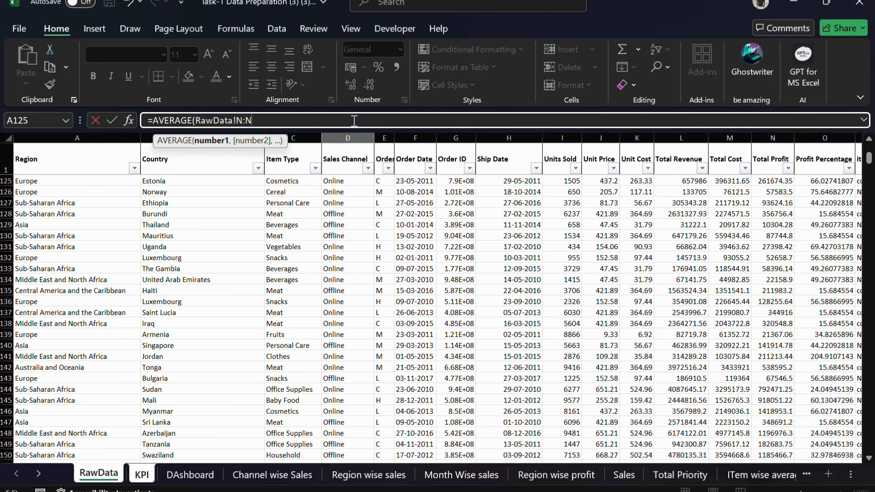
text())
key(Return)
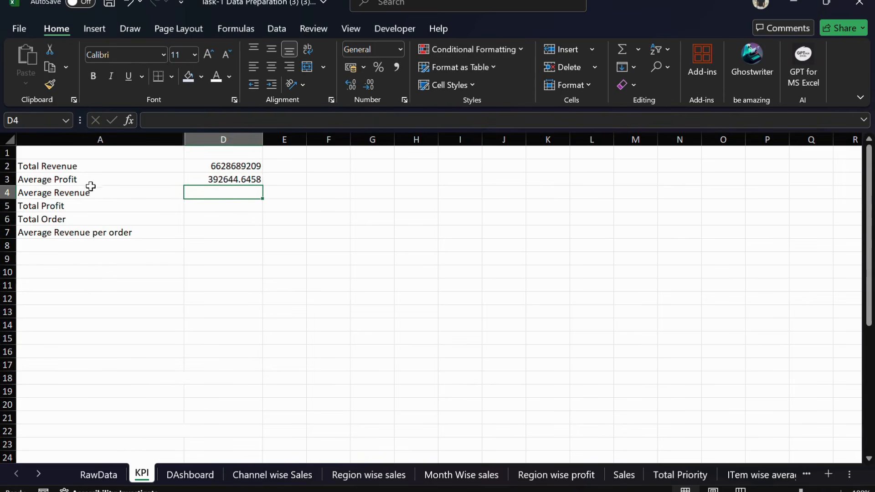
click(216, 178)
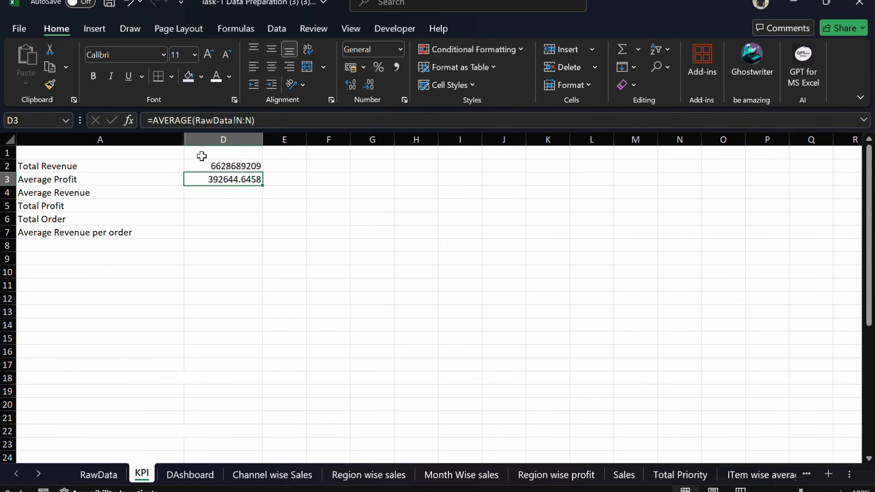
Calculate Average Revenue in cell D4 with =AVERAGE(RawData!L:L), using the Total Revenue column of the RawData sheet.
click(224, 192)
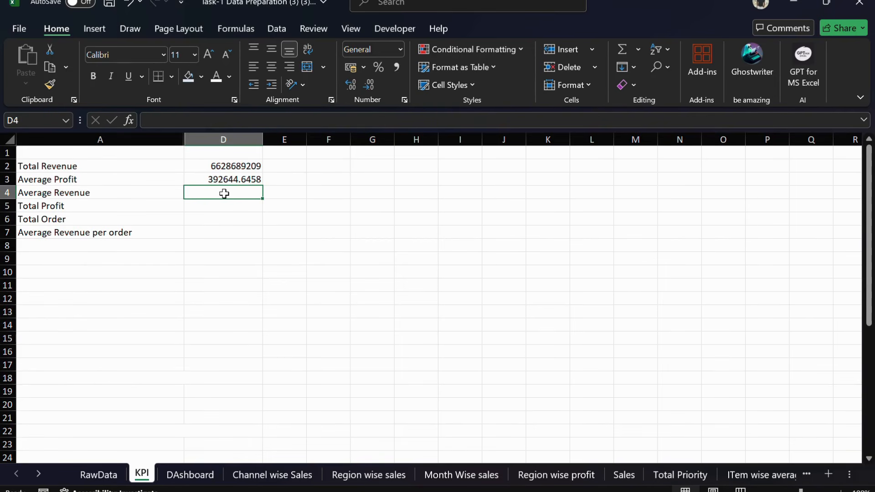
text(=AVERAGE)
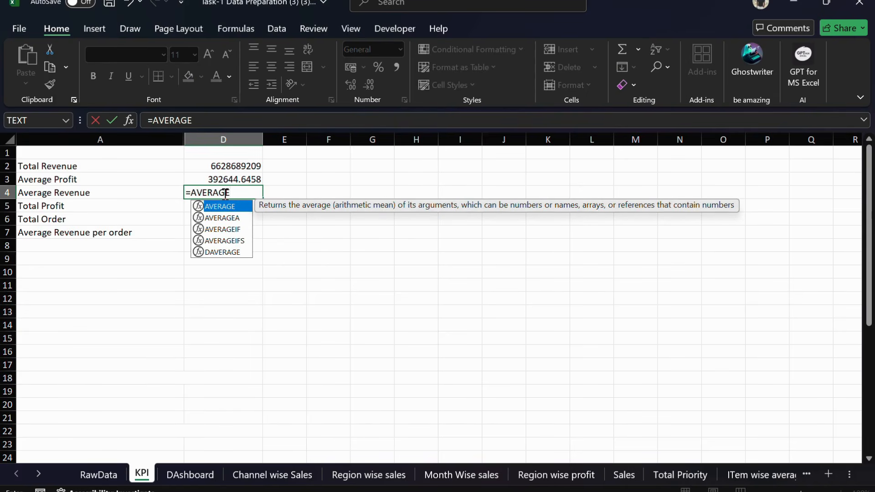
text(()
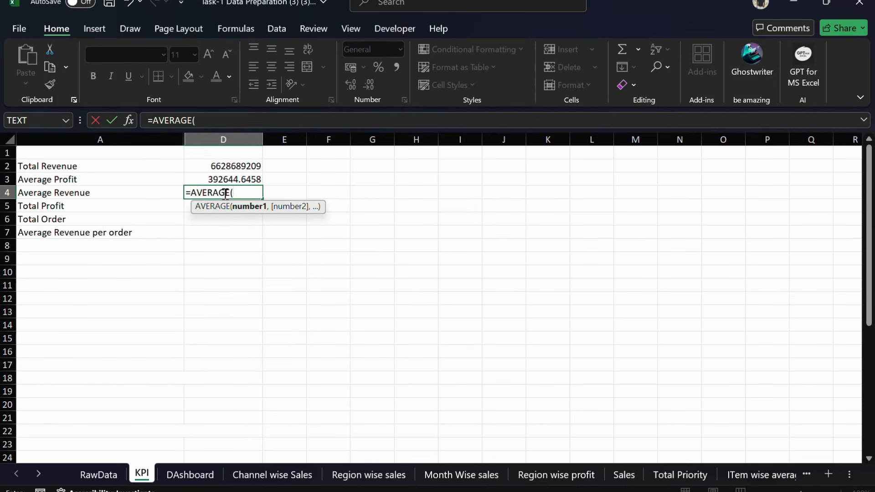
click(111, 478)
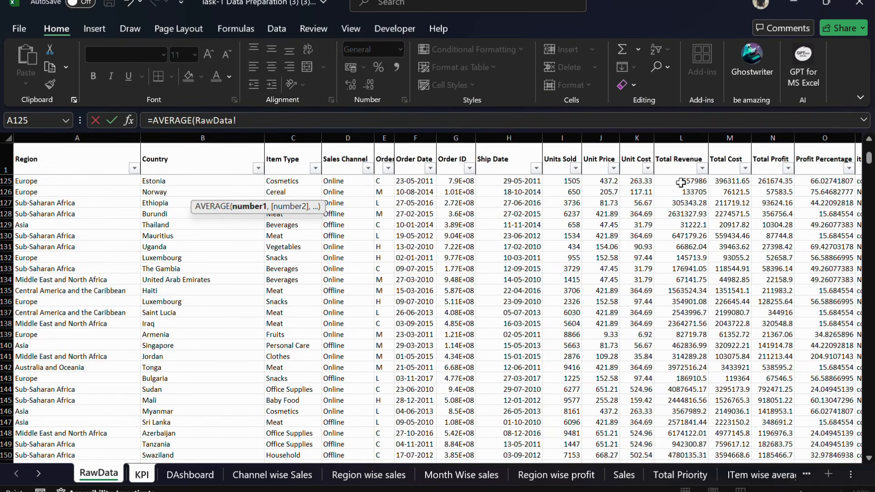
click(678, 139)
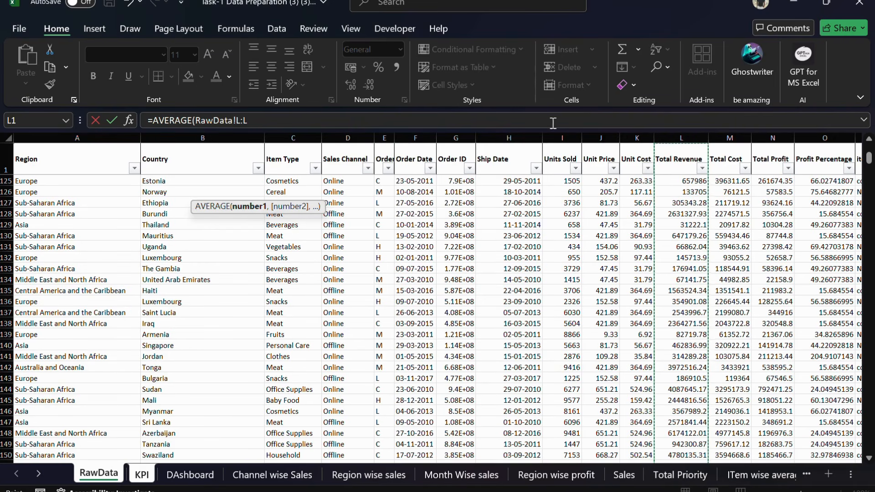
click(505, 122)
key(Return)
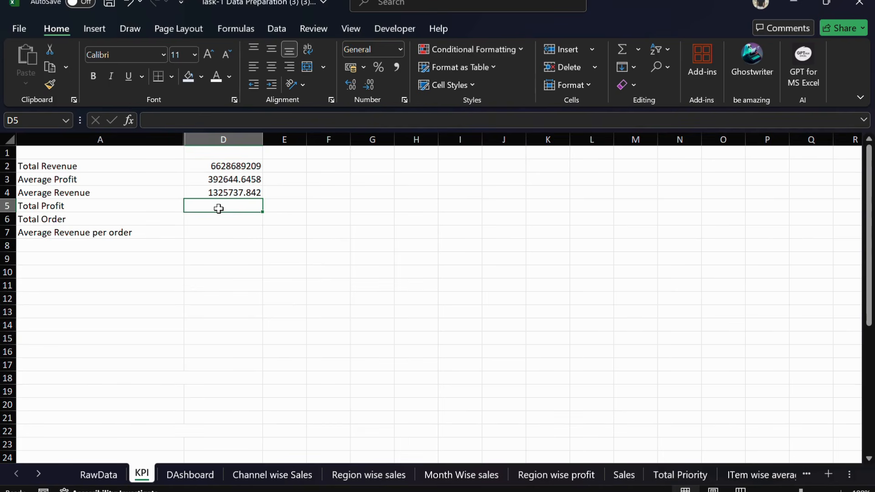
Calculate Total Profit in cell D5 with =SUM(RawData!N:N), using the Total Profit column of the RawData sheet.
text(=SUM()
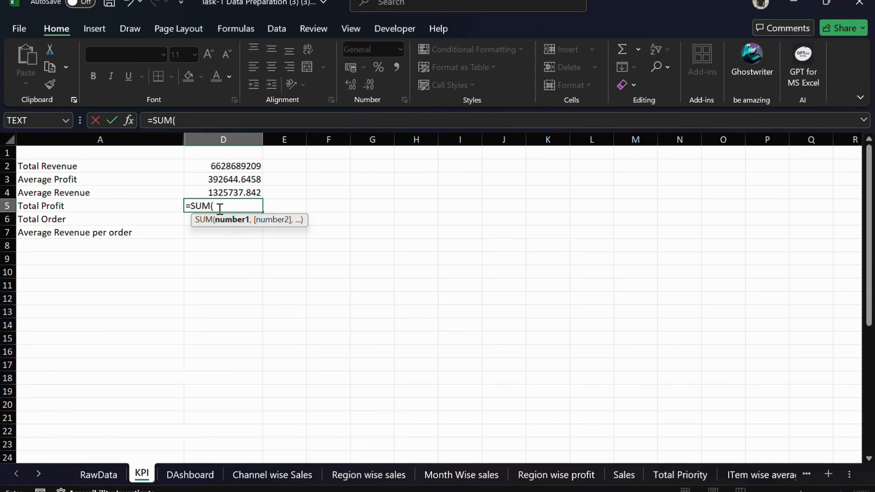
click(90, 476)
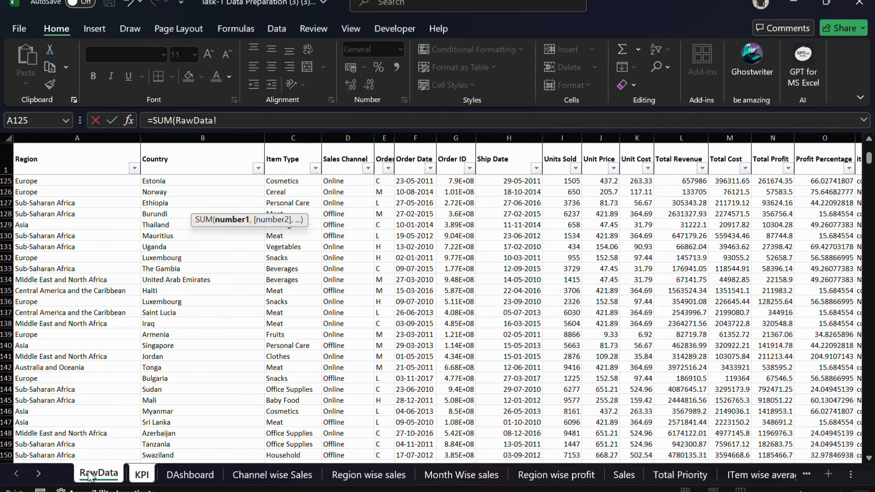
click(773, 137)
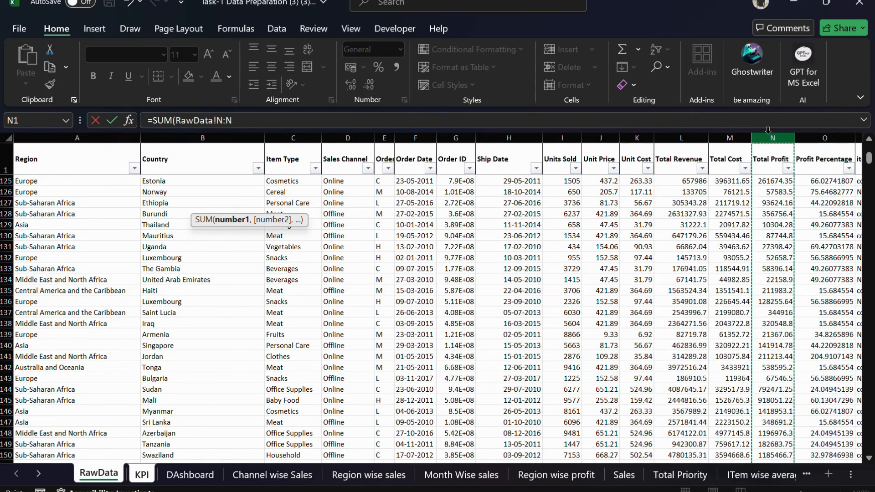
click(601, 122)
key(Return)
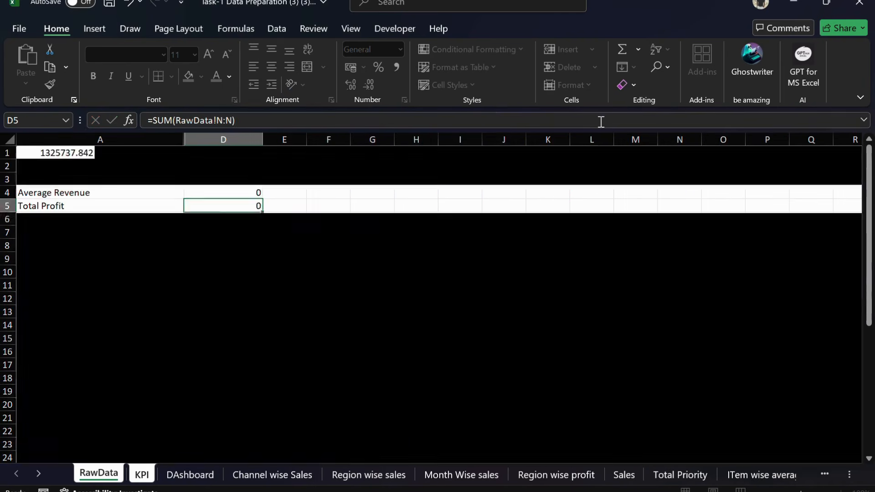
click(238, 205)
Count the total orders in cell D6 with =COUNT(RawData!G:G), using the Order ID column of the RawData sheet.
click(227, 223)
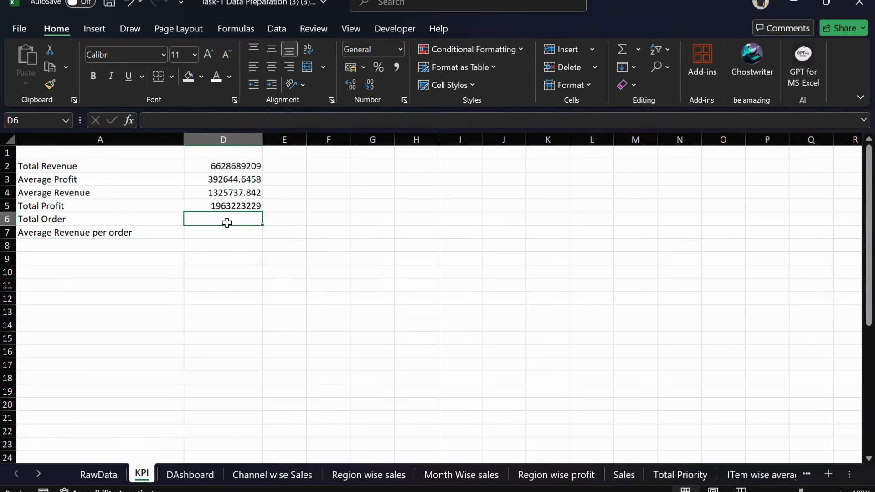
click(99, 474)
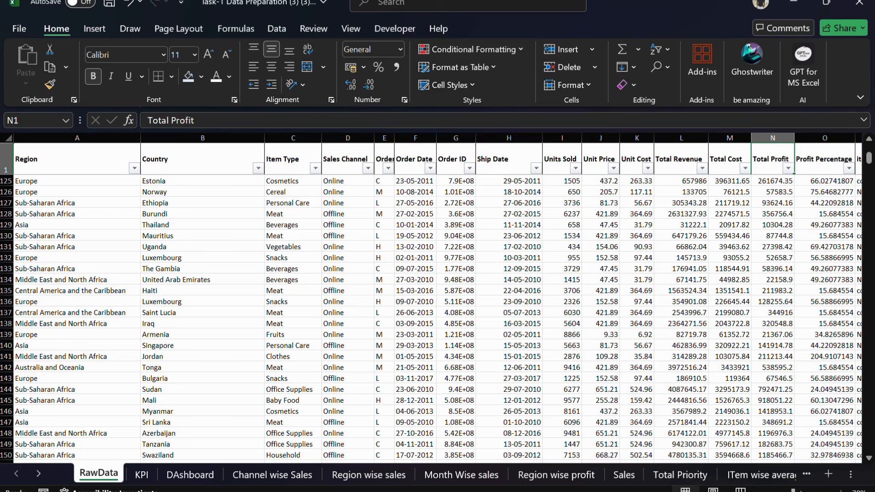
click(143, 475)
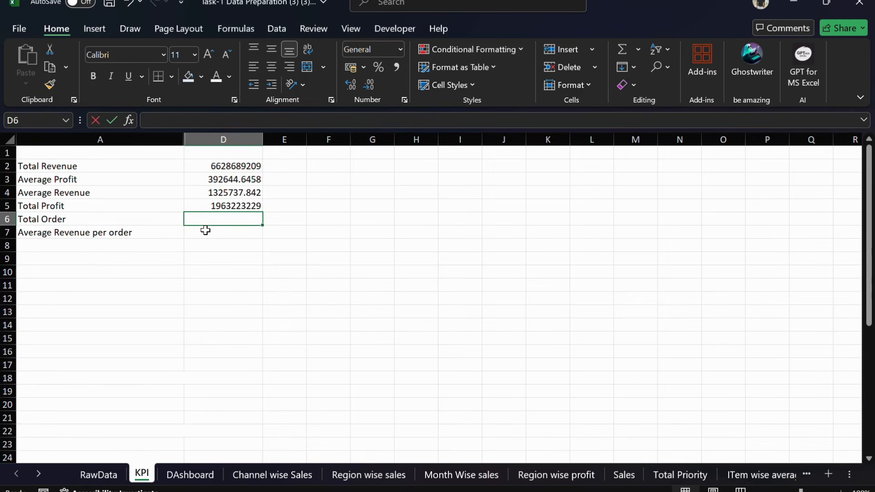
text(=COUN)
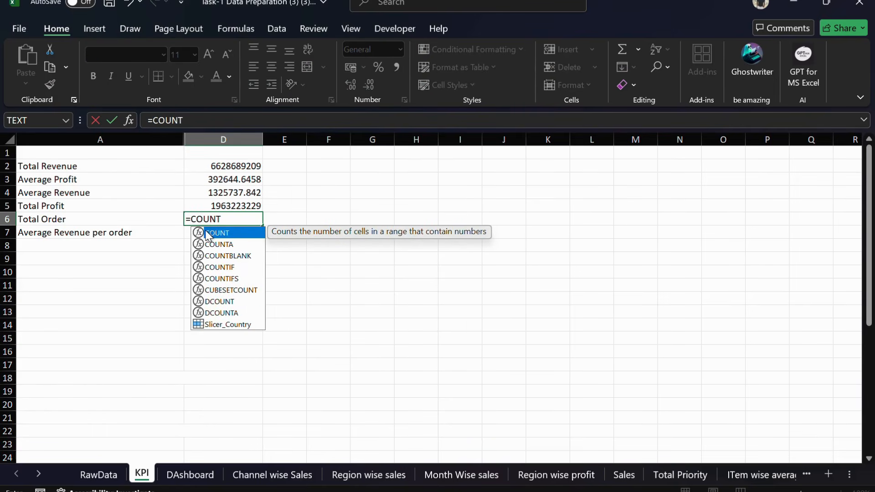
text(T)
double_click(214, 233)
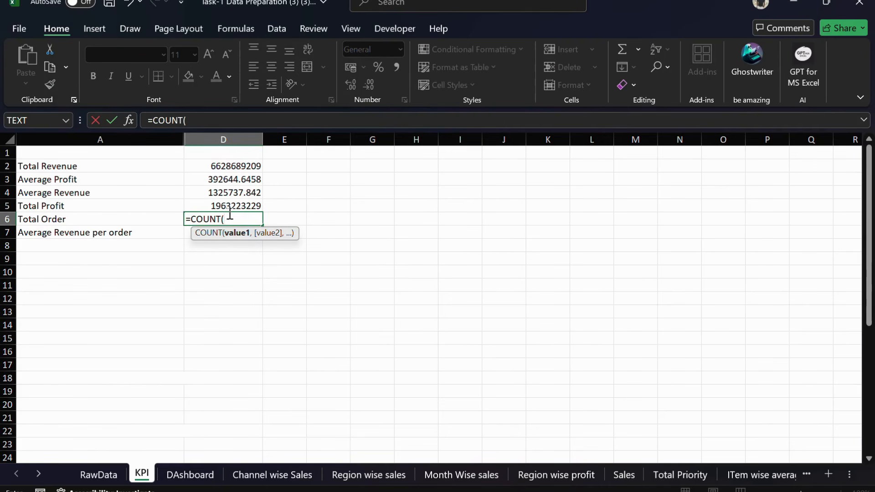
click(95, 476)
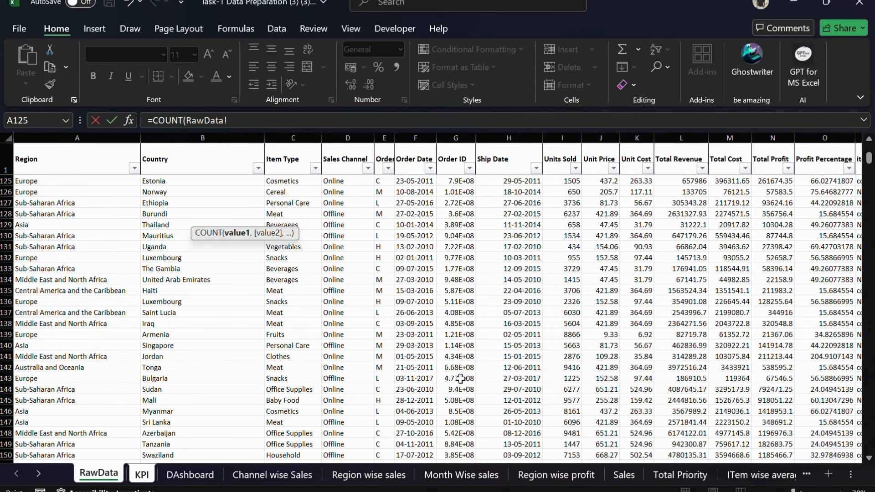
click(452, 144)
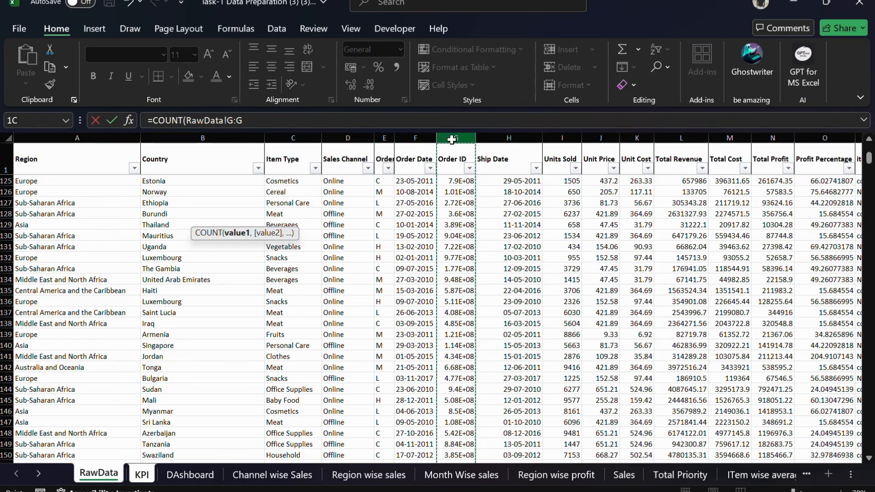
click(373, 118)
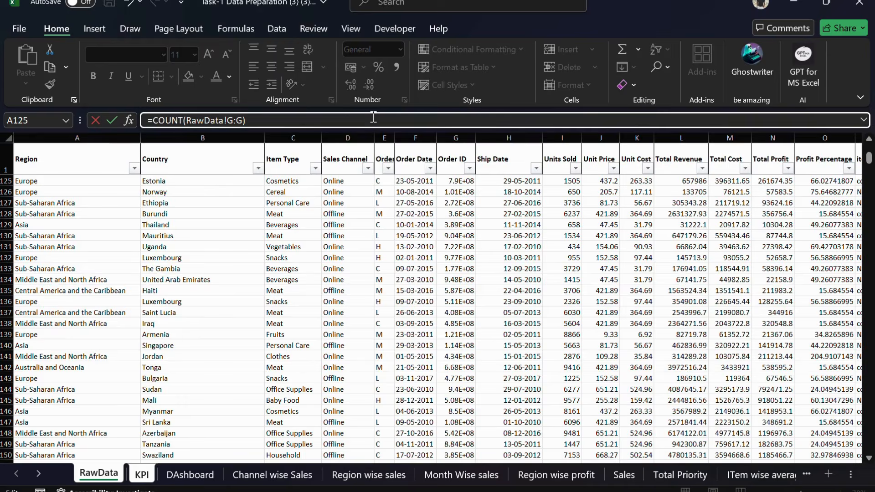
key(Return)
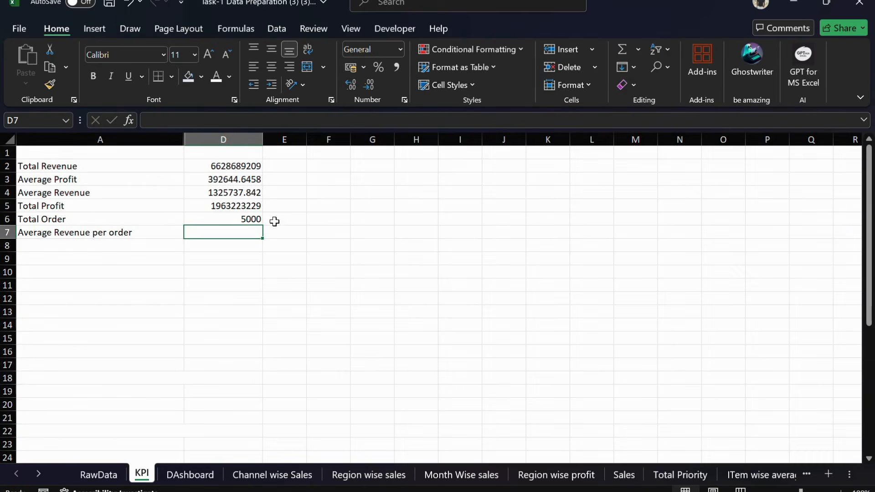
click(250, 219)
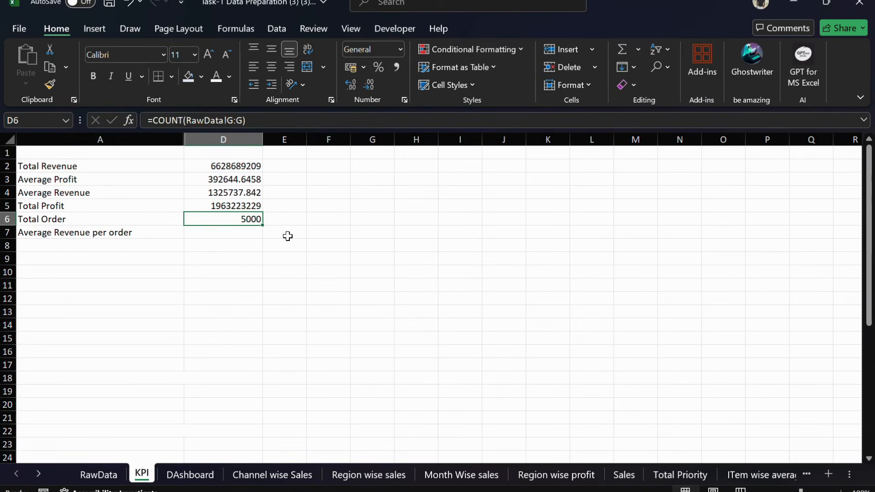
Look through the order records on the RawData sheet and return to the KPI sheet.
click(91, 473)
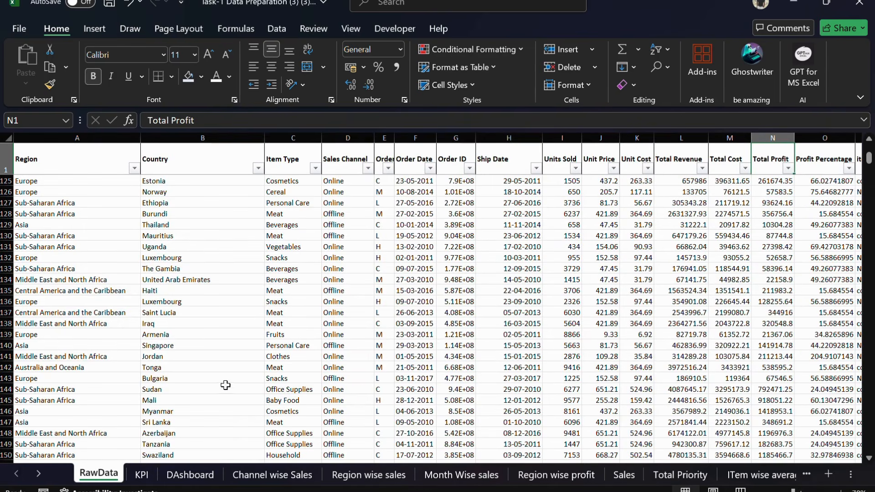
scroll(301, 406, down, 10)
scroll(272, 398, up, 15)
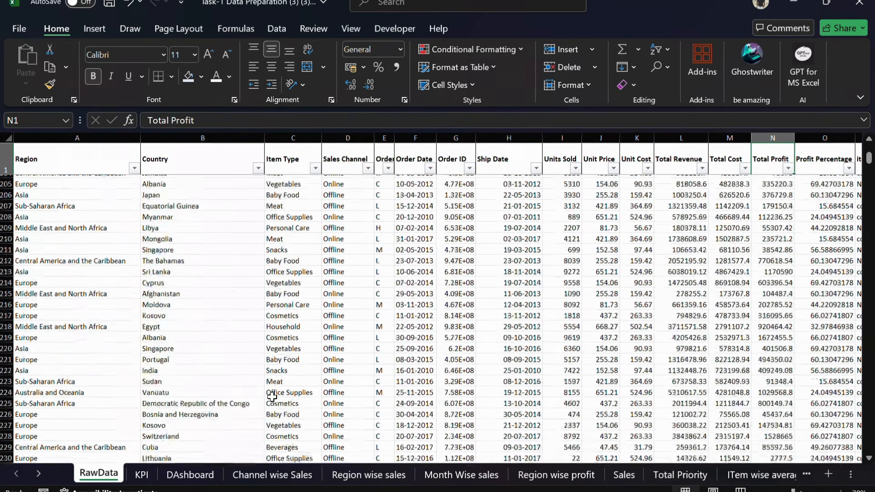
scroll(272, 398, up, 20)
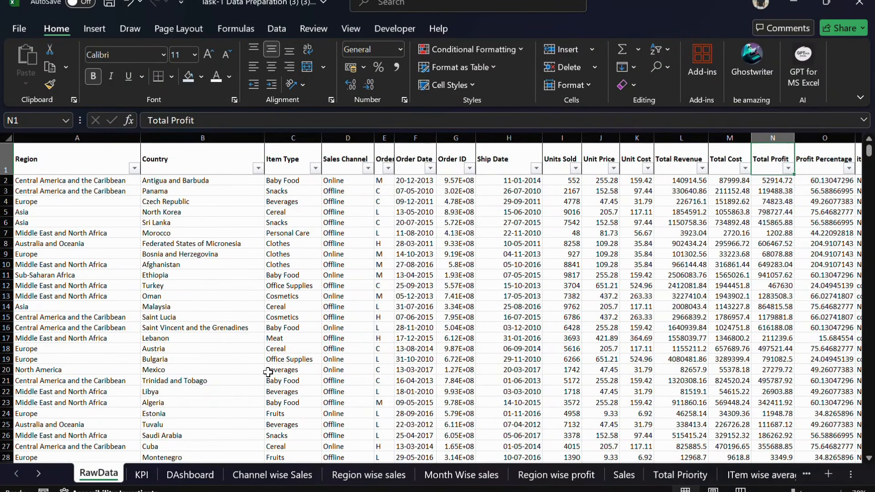
scroll(272, 397, down, 8)
scroll(268, 347, up, 9)
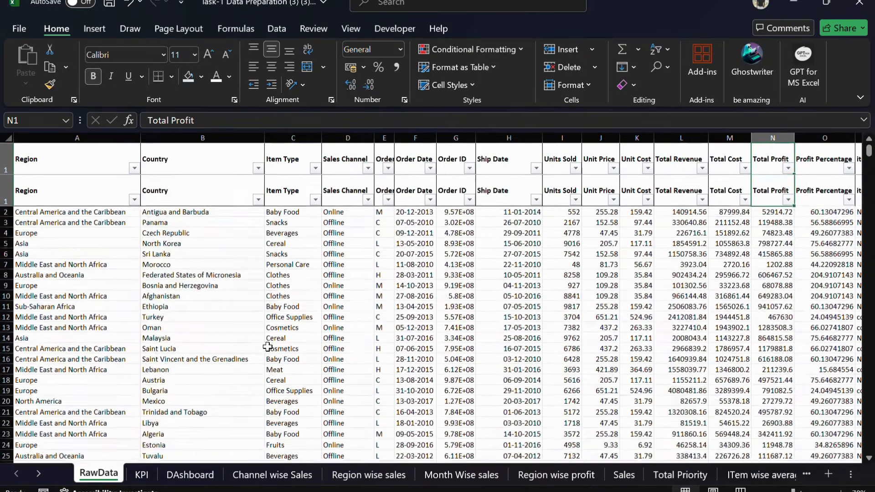
click(141, 475)
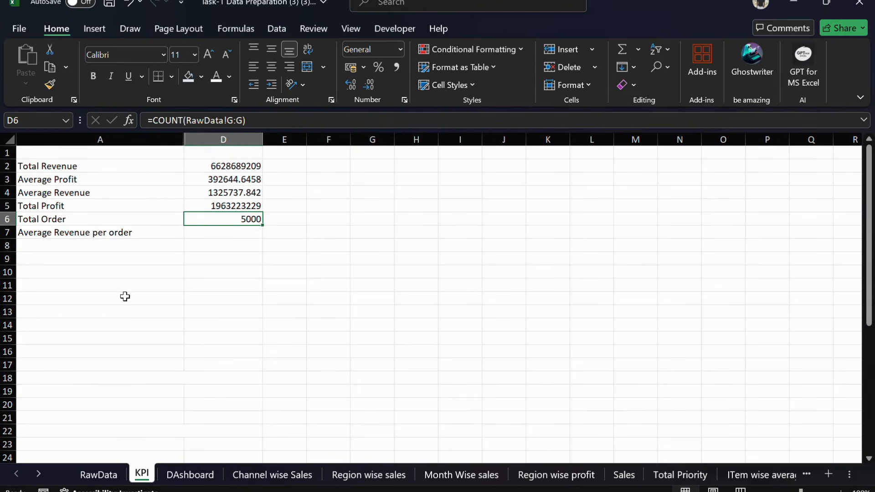
Calculate Average Revenue per order in cell D7 by dividing Total Revenue by Total Order with =D2/D6.
click(190, 232)
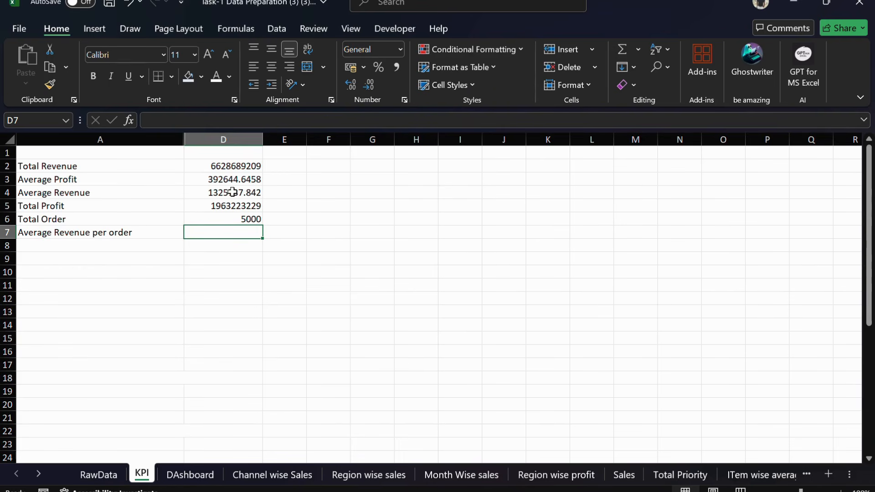
text(=)
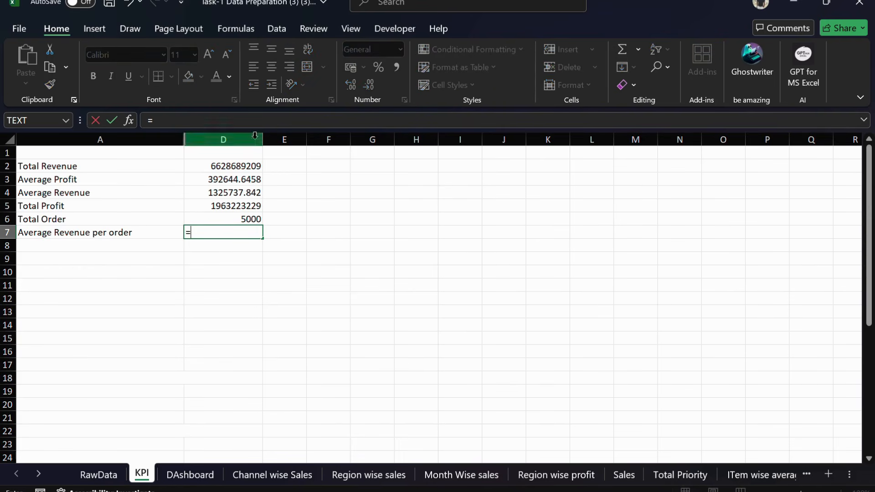
click(248, 165)
text(/)
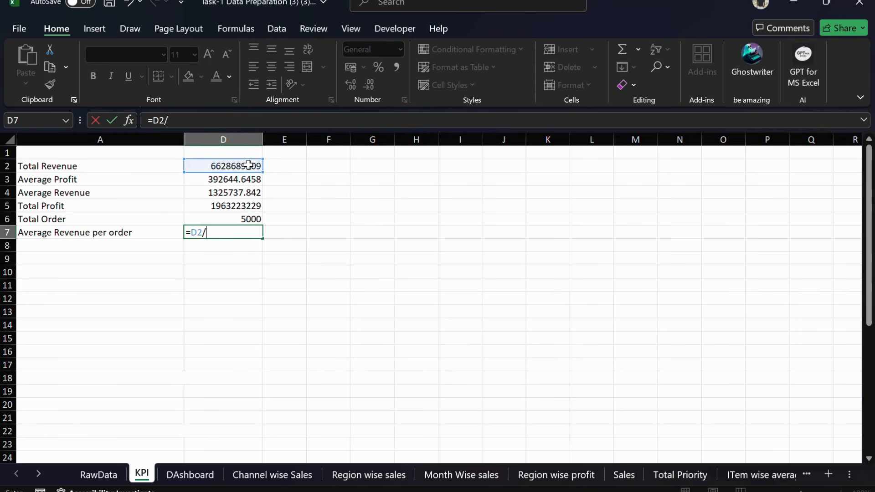
click(208, 222)
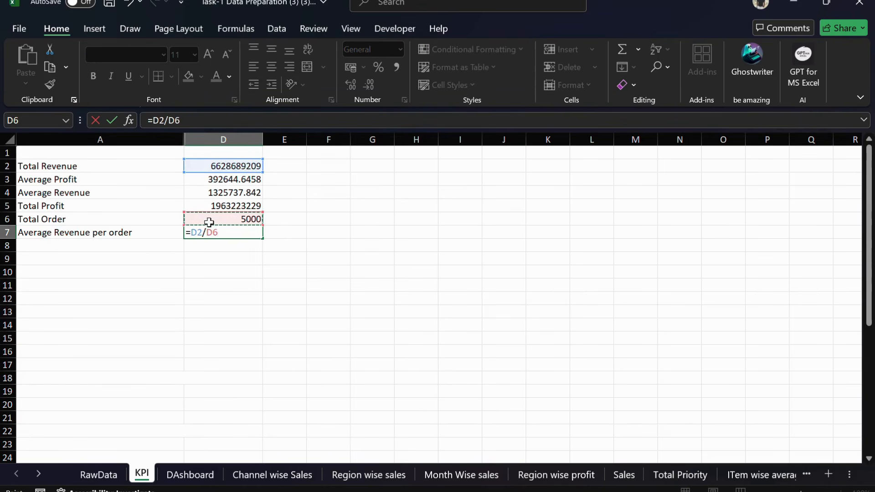
key(Return)
click(252, 230)
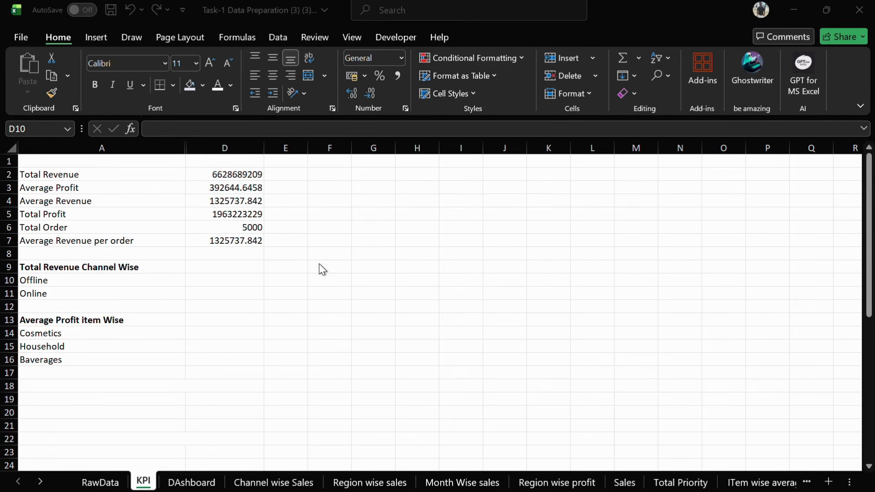
Start a SUMIF formula in cell D10 for Offline revenue, with the RawData Sales Channel column (RawData!D:D) as the range.
click(210, 280)
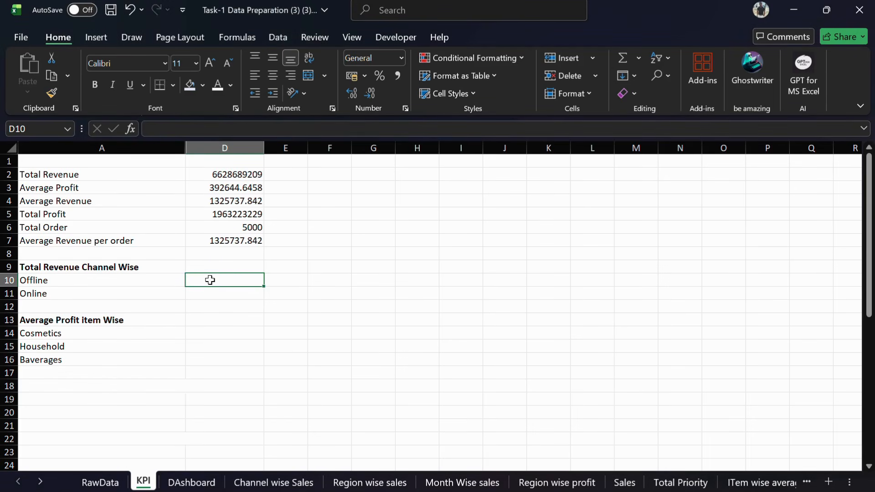
text(=SU)
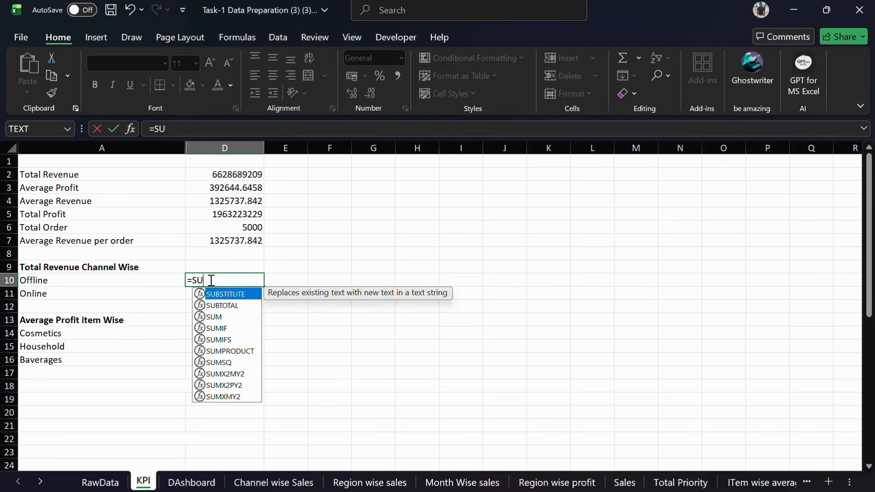
text(MIF()
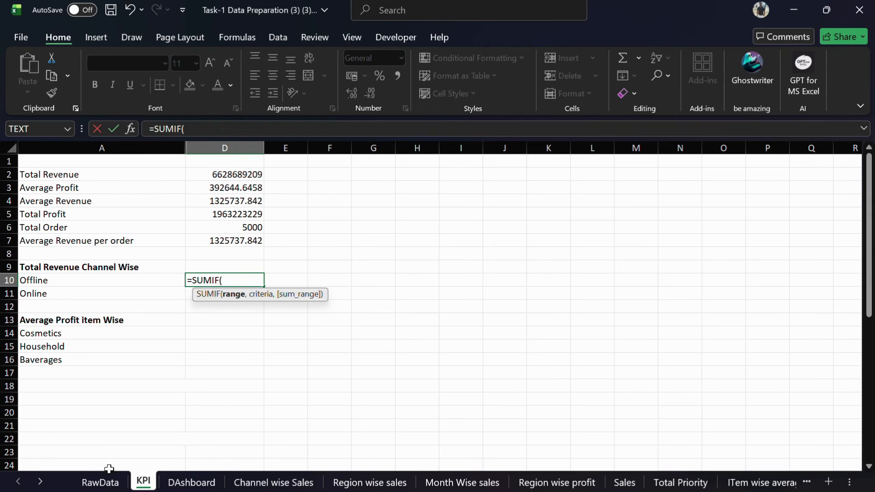
click(103, 483)
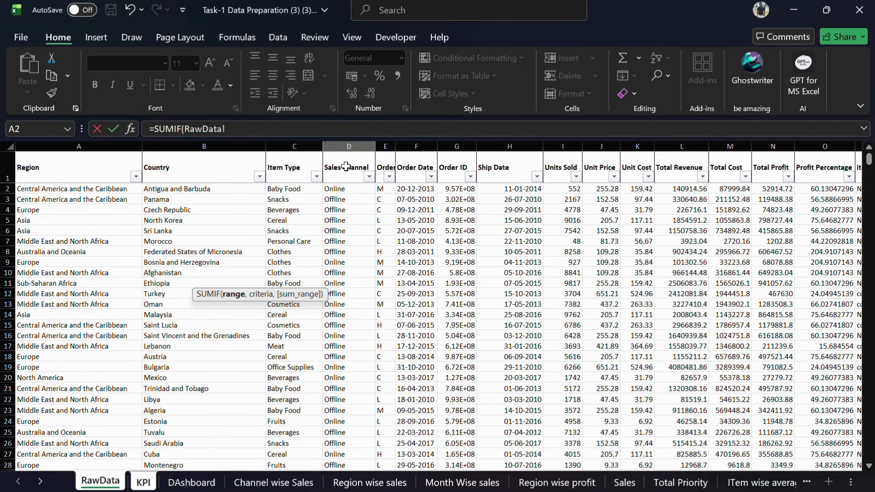
click(344, 145)
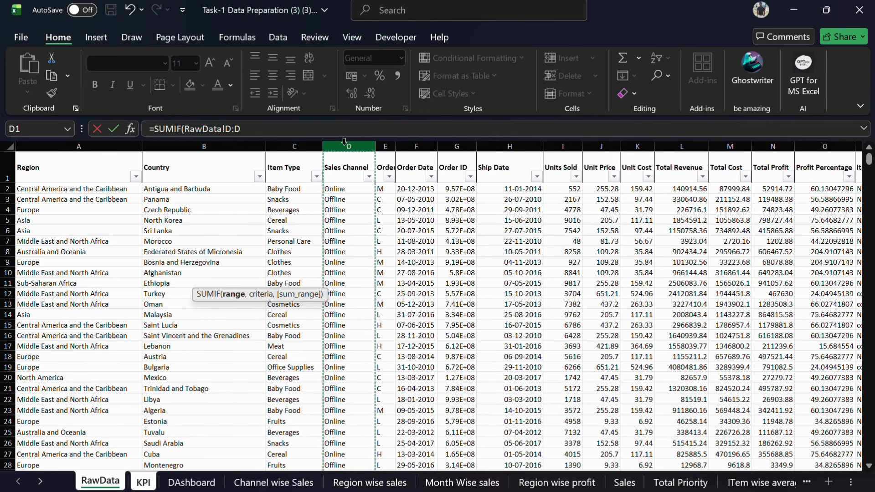
click(282, 128)
text(,)
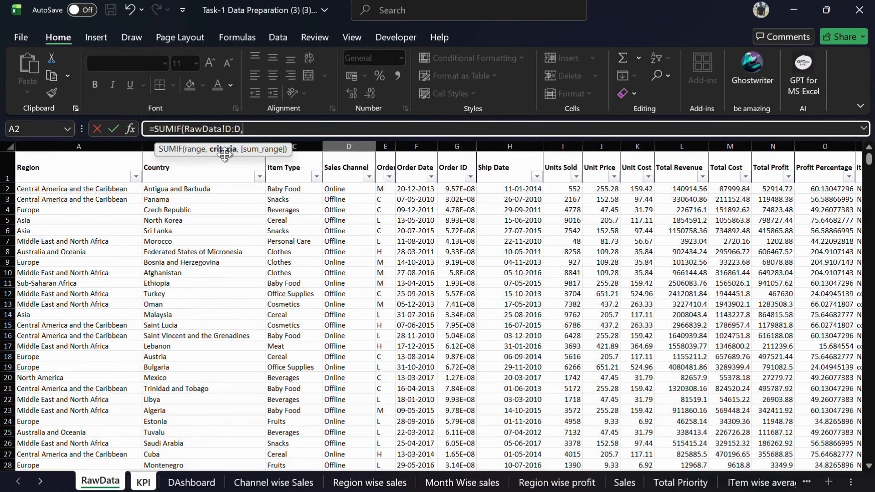
Complete the Offline formula with RawData!D3 as the criterion and the Total Revenue column RawData!L:L as the sum range.
click(143, 483)
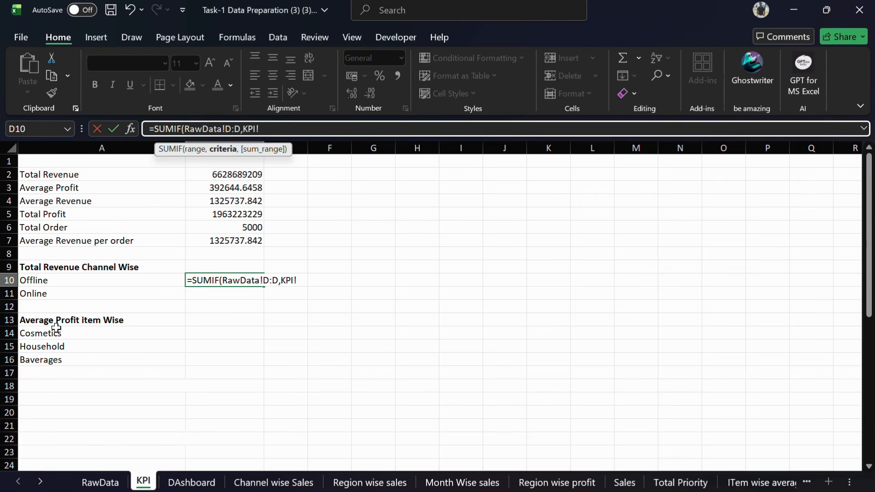
click(98, 484)
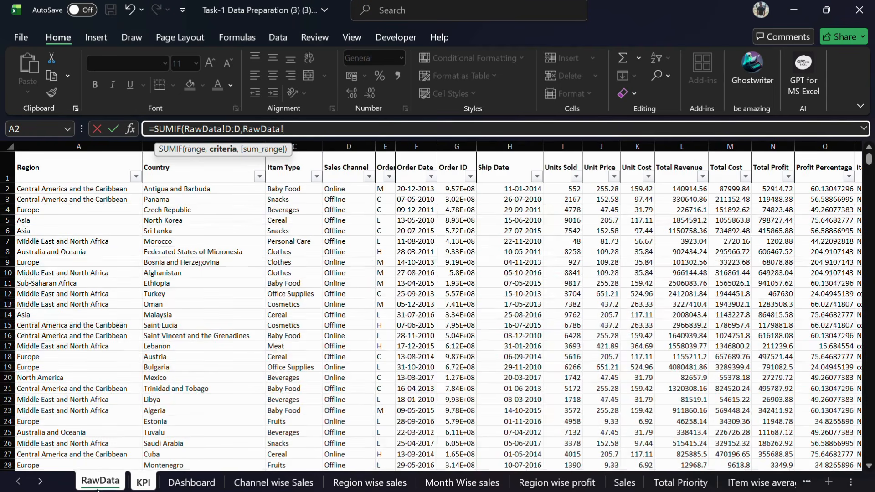
click(343, 199)
text(,)
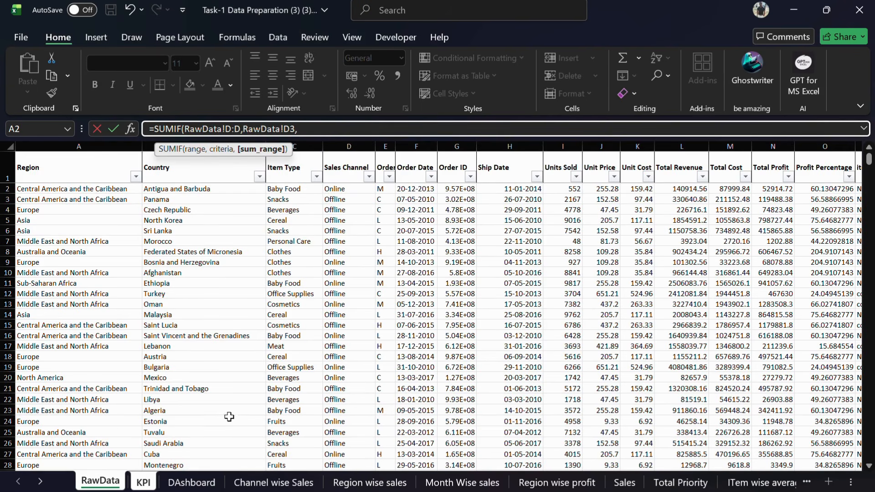
click(144, 484)
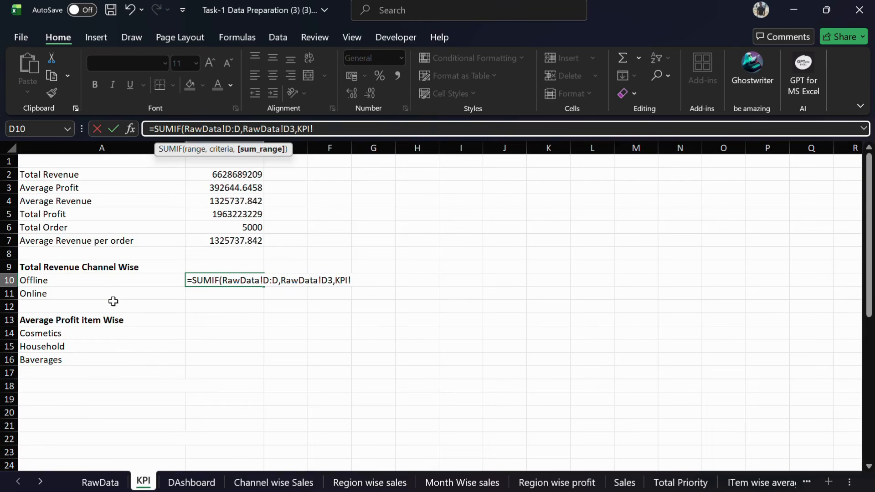
click(98, 482)
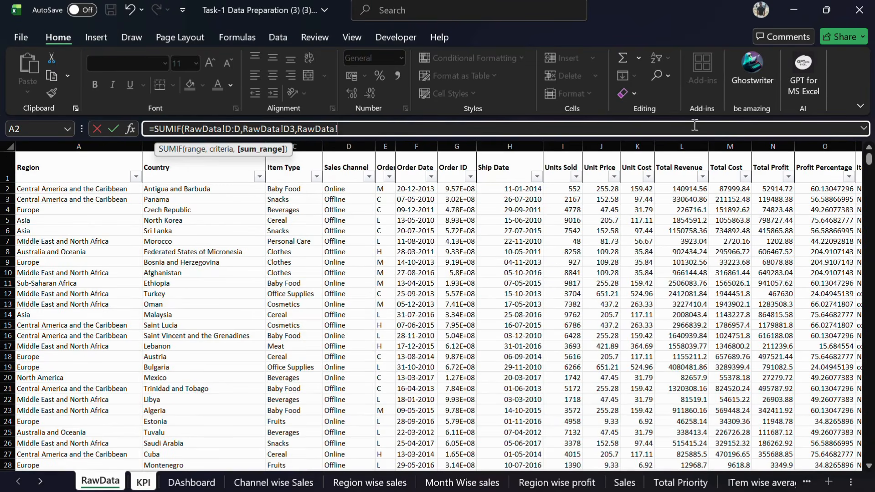
click(684, 139)
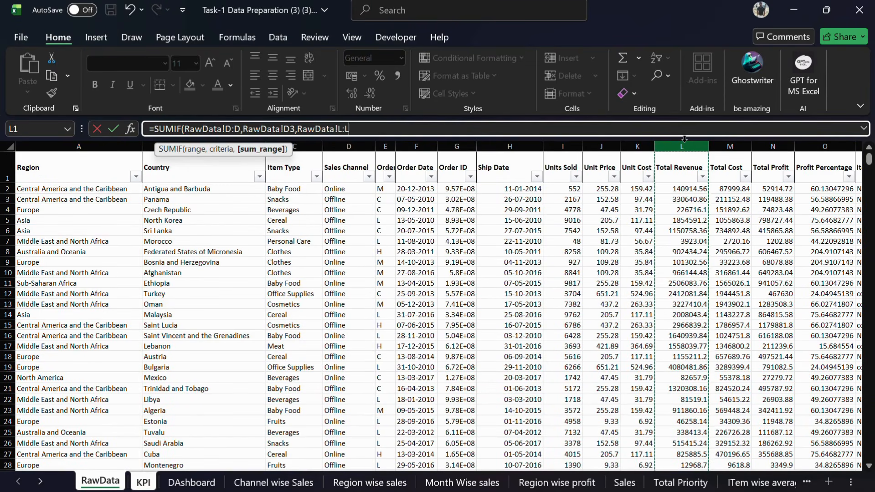
click(465, 130)
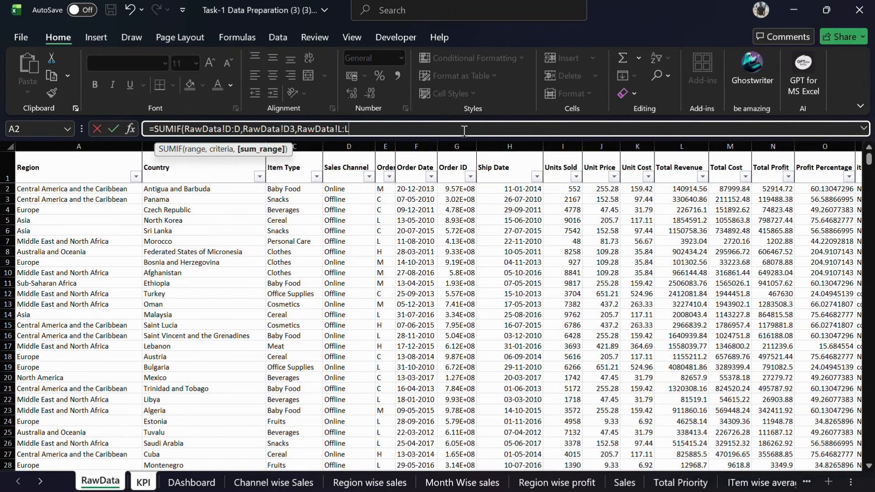
key(Return)
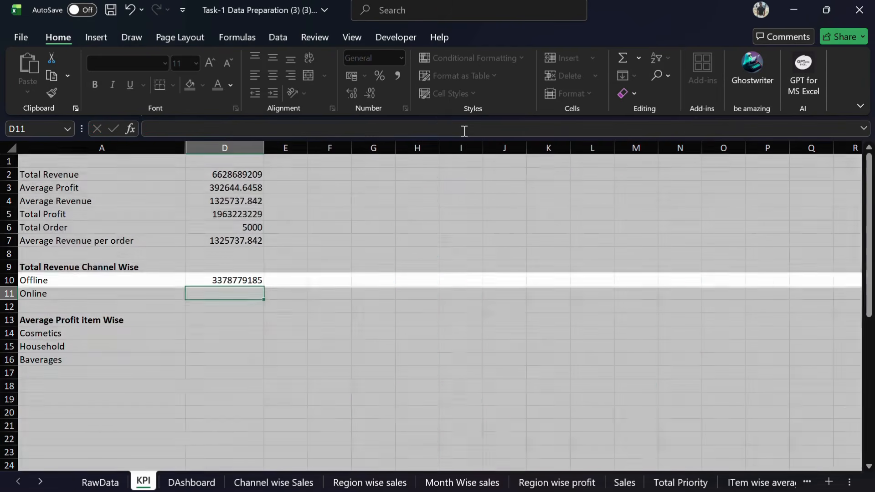
click(220, 281)
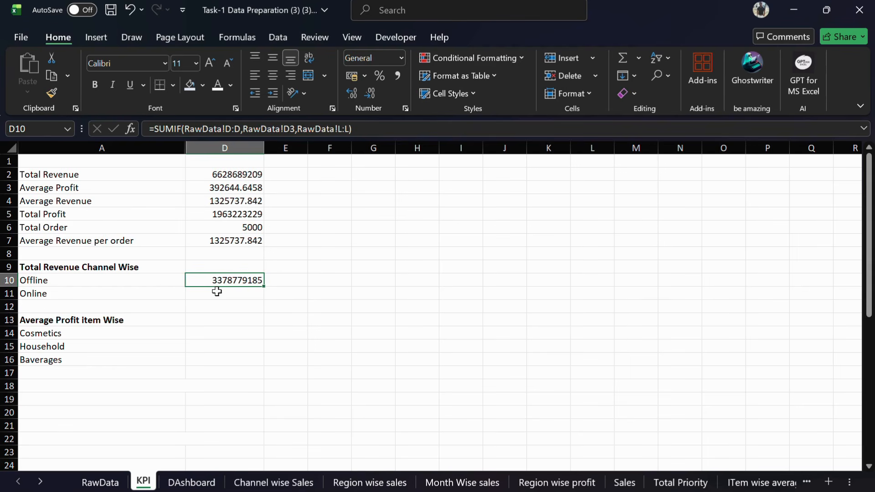
Calculate Online revenue in cell D11 with =SUMIF(RawData!D:D,RawData!D2,RawData!L:L).
click(217, 291)
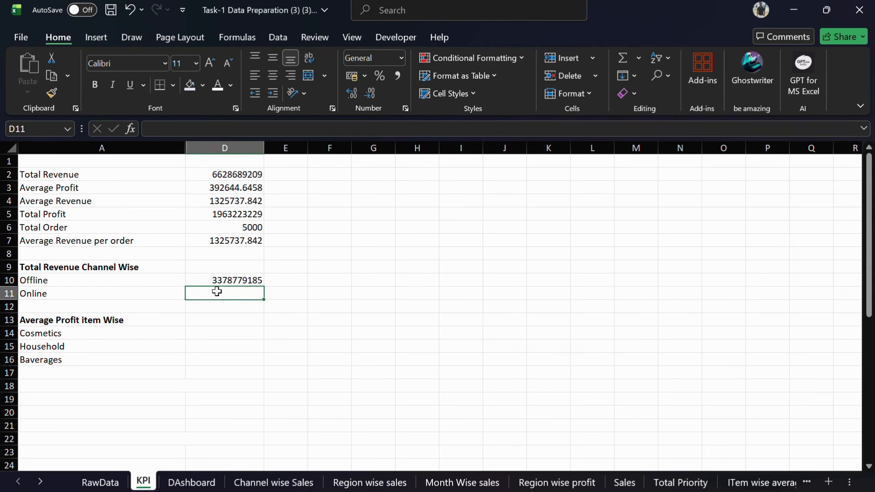
text(=SUMIF()
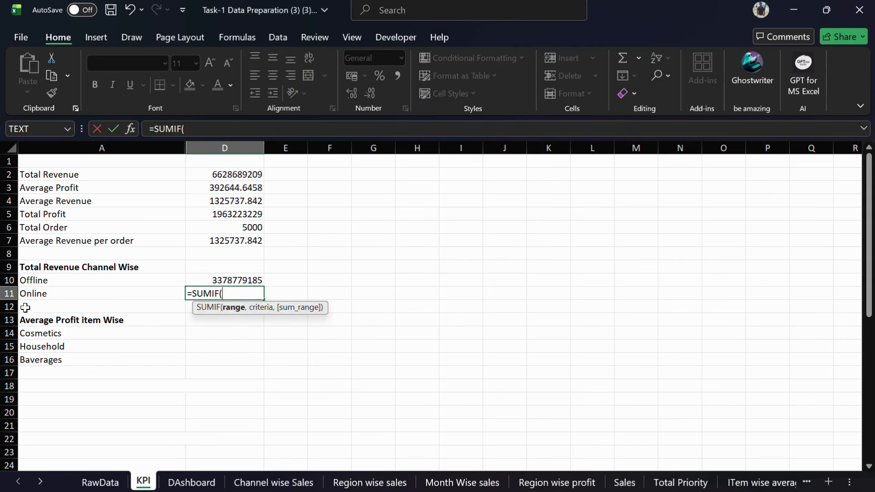
click(102, 482)
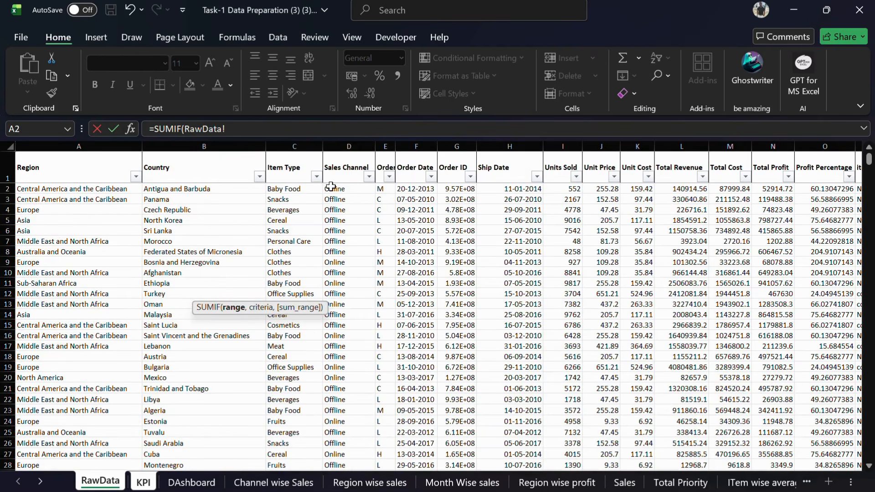
click(351, 147)
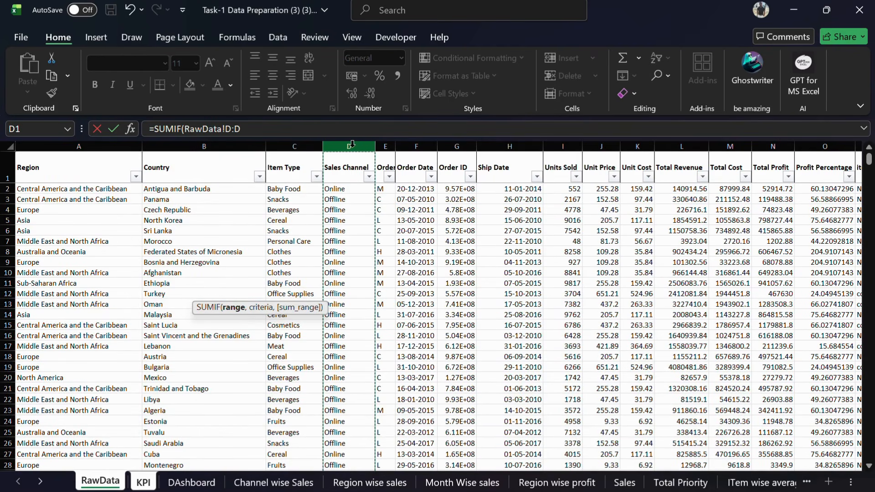
text(,)
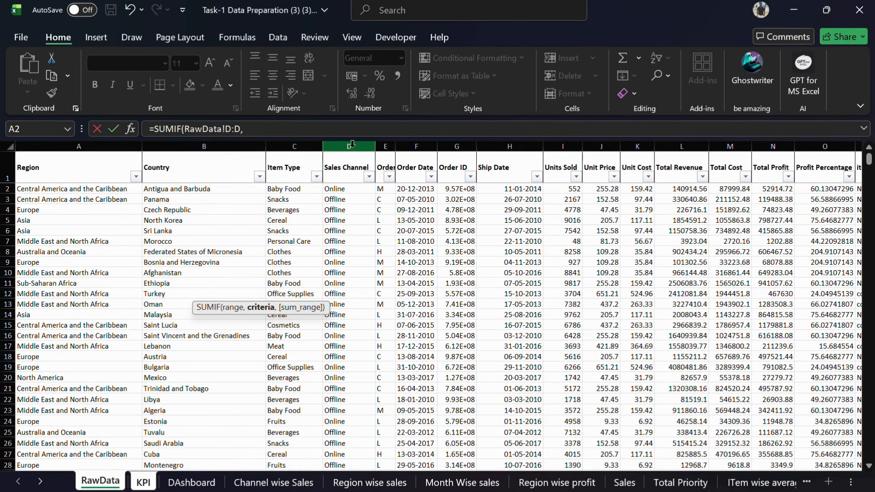
click(346, 192)
click(322, 123)
text(,)
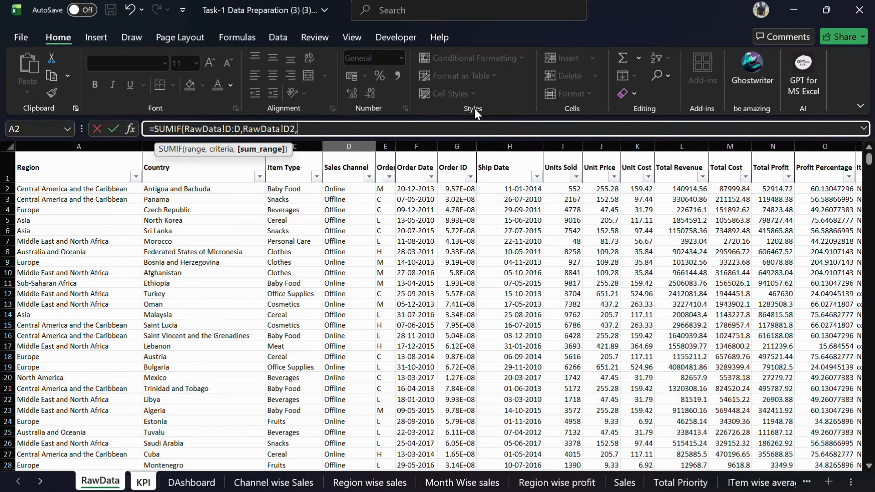
click(697, 144)
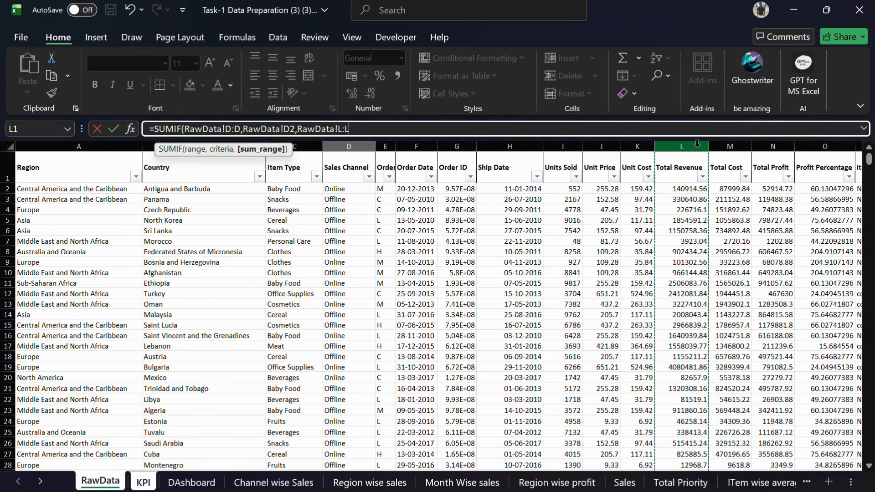
key(Return)
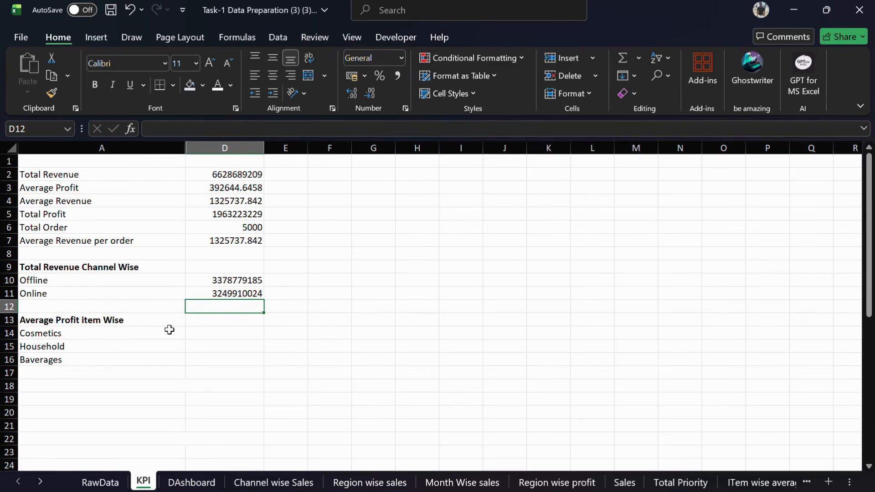
Review the formulas behind the Offline and Online revenue, Total Profit and Average Revenue cells.
click(202, 285)
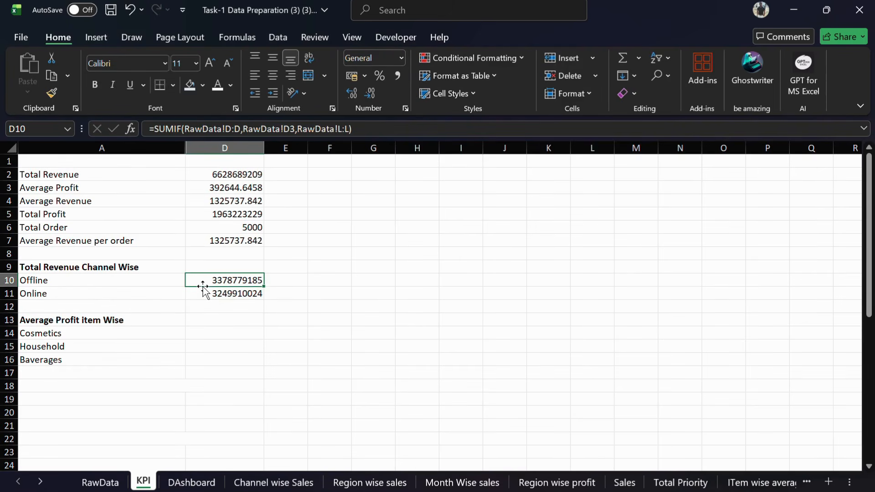
click(204, 294)
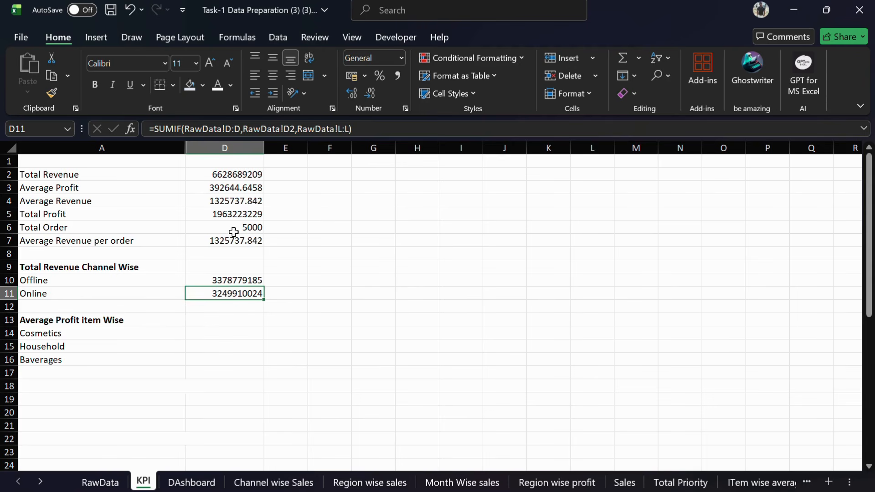
click(232, 214)
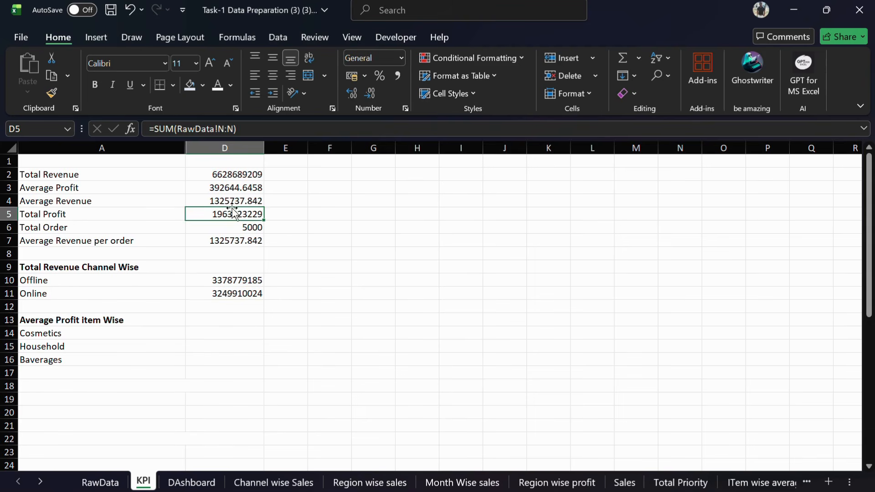
click(230, 201)
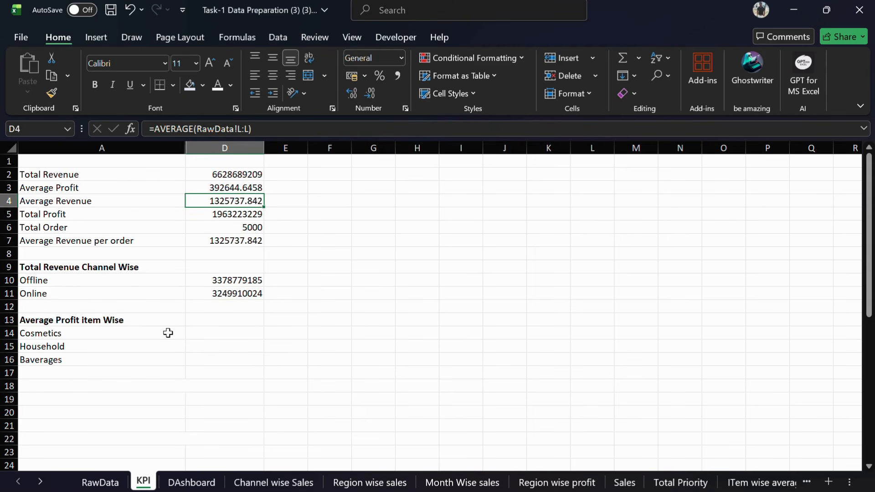
click(195, 335)
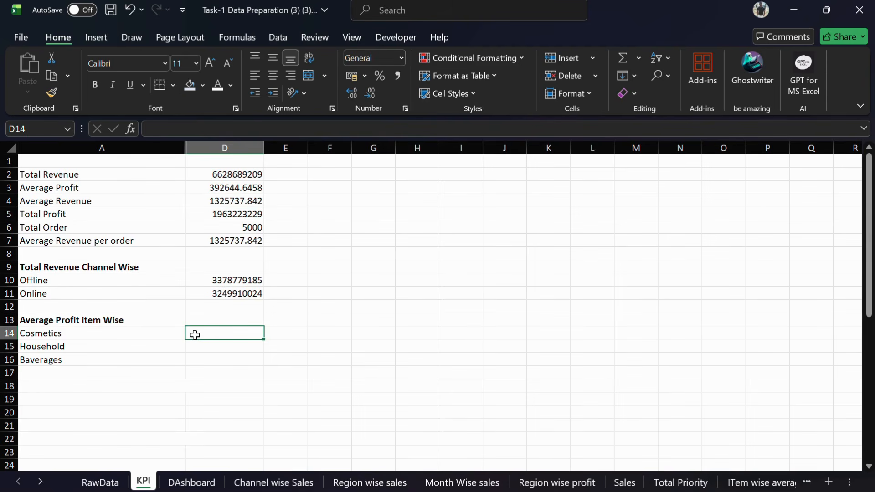
text(=AVR)
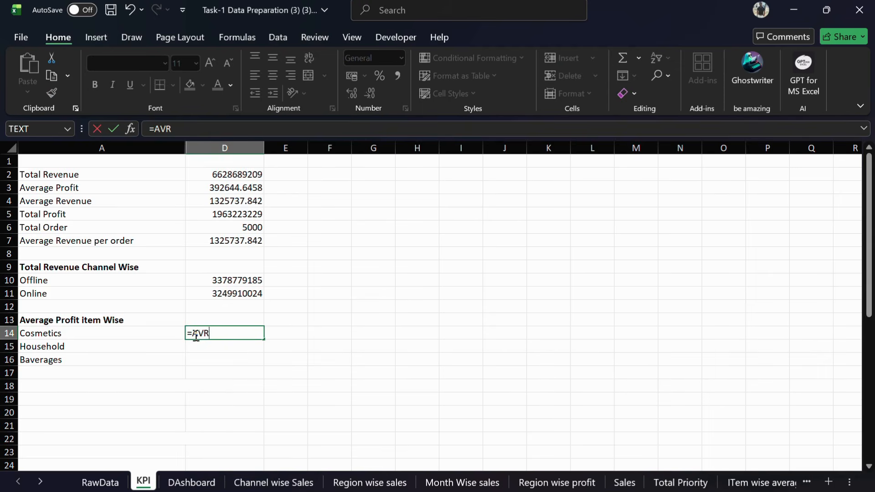
key(BackSpace)
text(ERAGE)
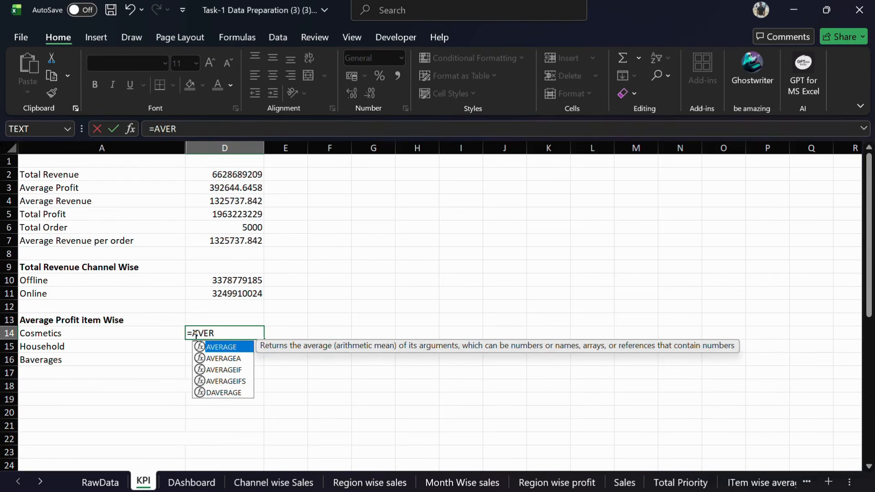
text(IF()
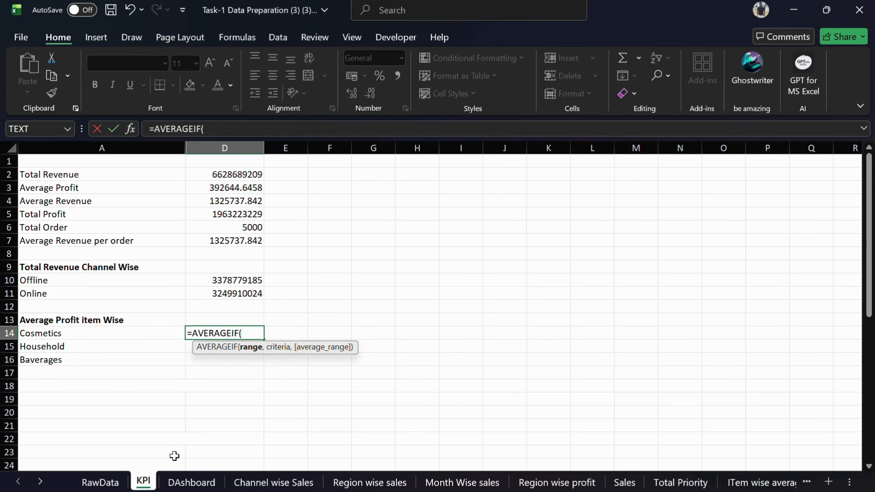
click(101, 483)
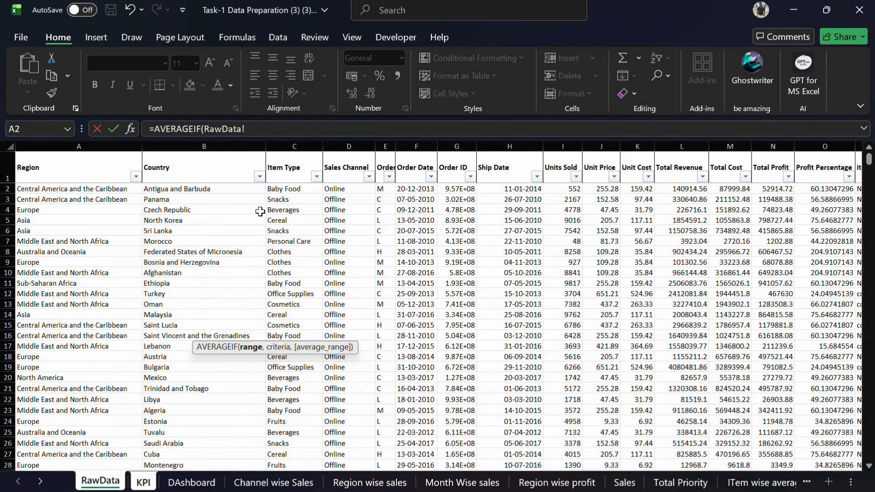
click(356, 146)
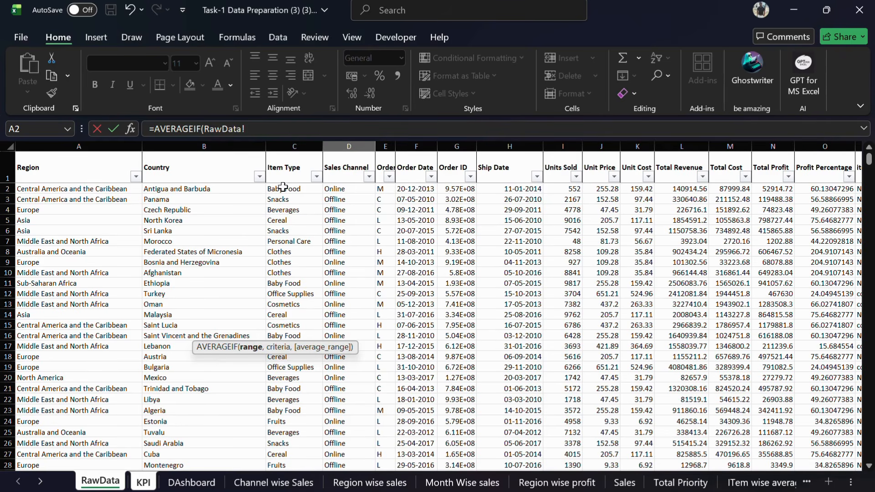
click(143, 480)
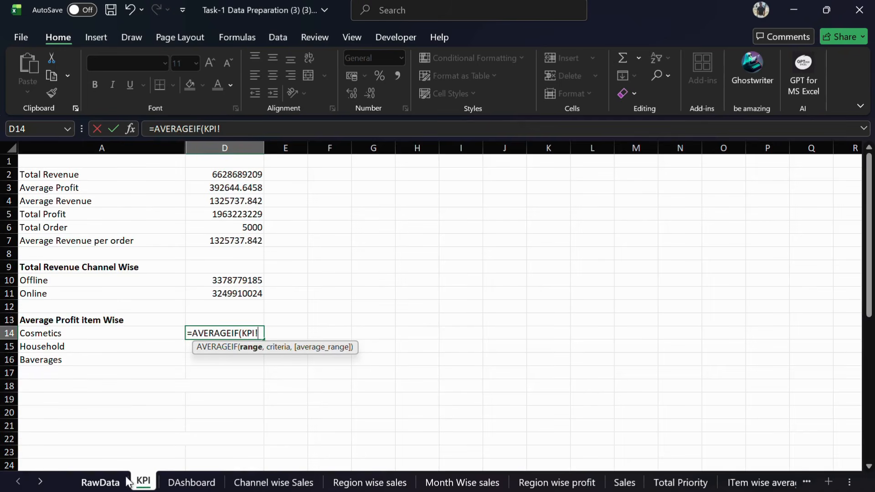
click(97, 483)
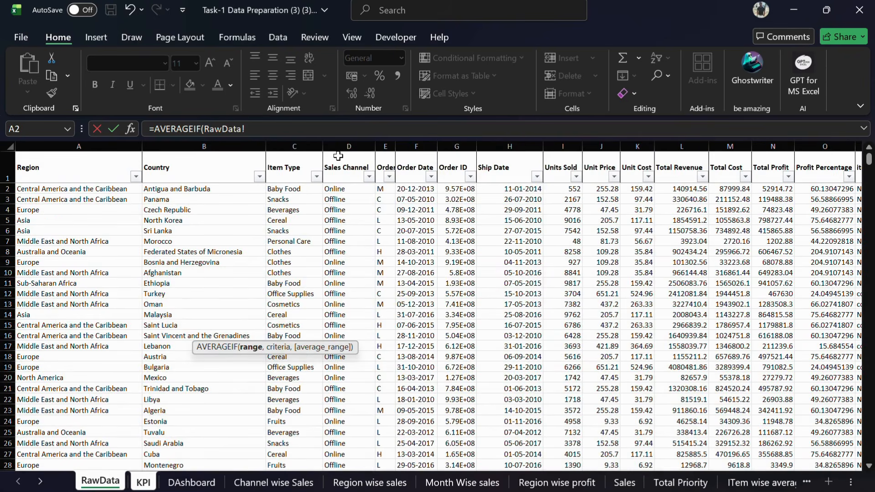
click(288, 139)
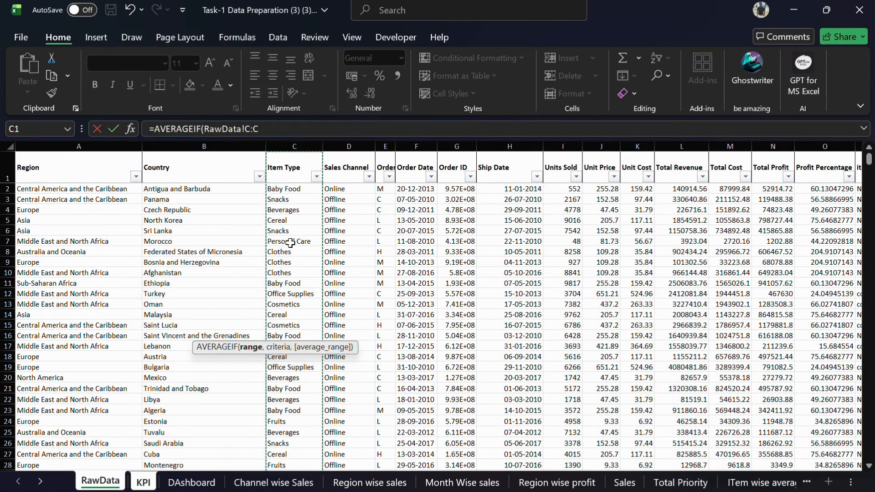
click(268, 129)
text(,)
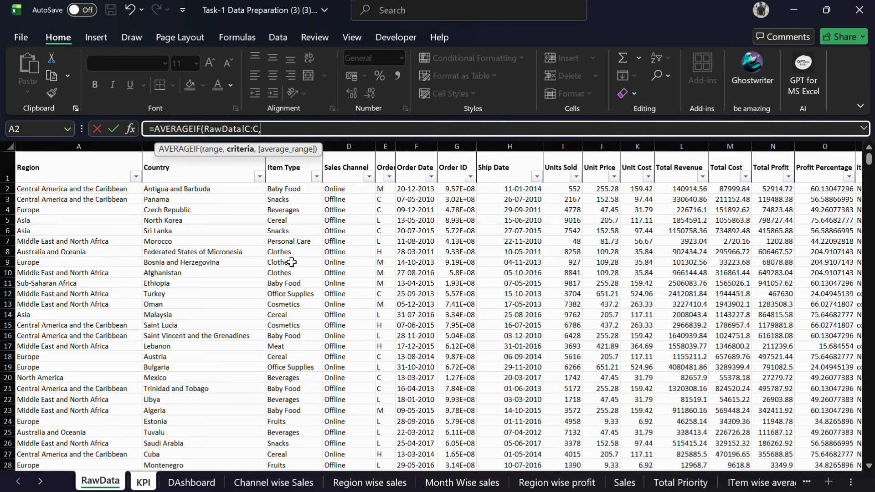
click(290, 327)
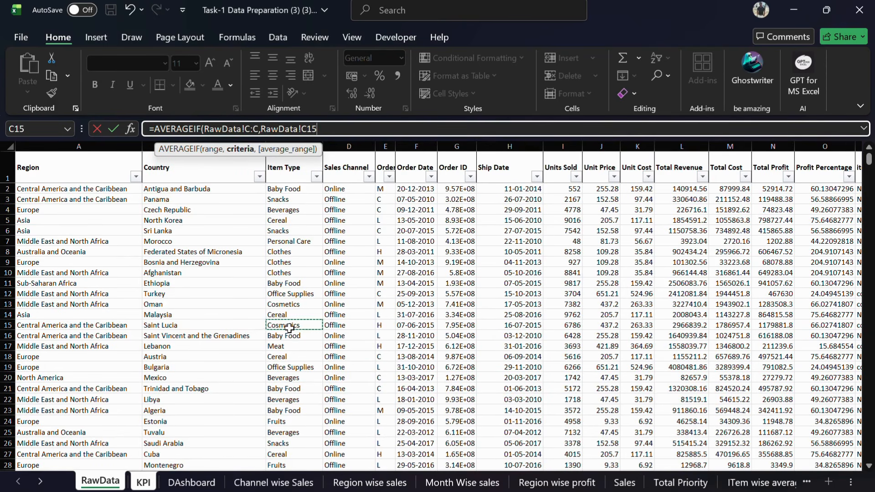
text(,)
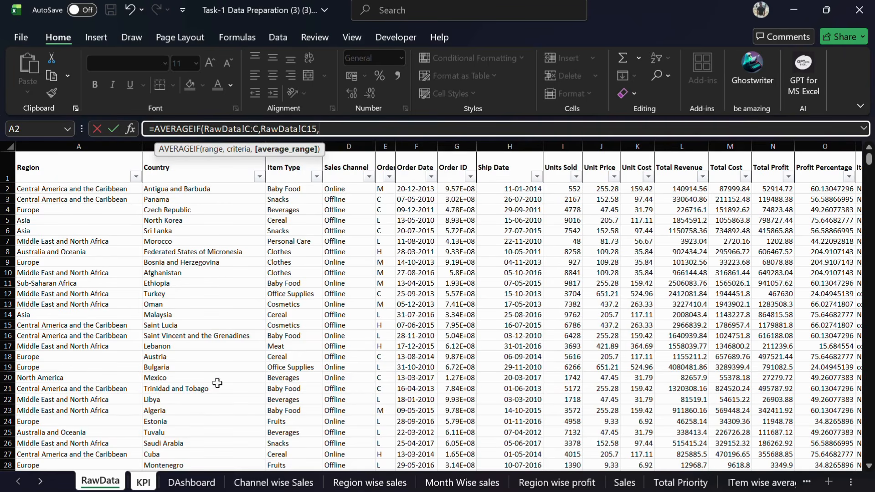
click(138, 487)
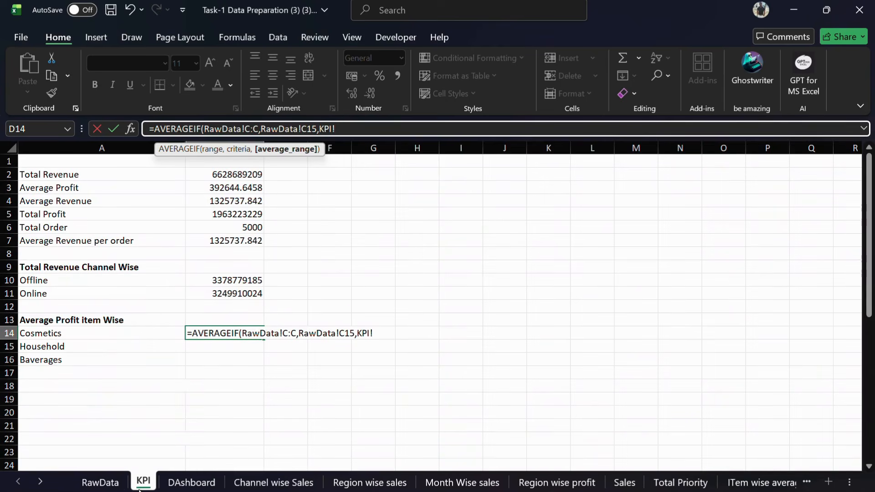
click(100, 484)
text(,)
key(BackSpace)
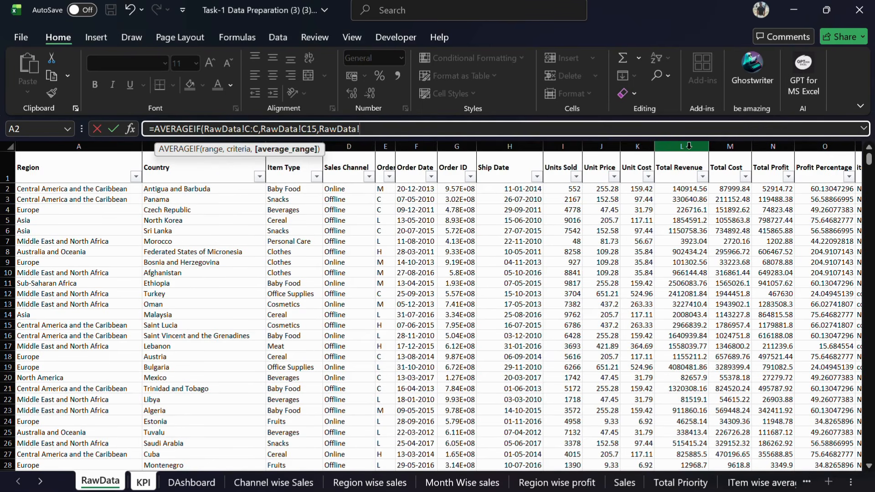
click(763, 145)
text())
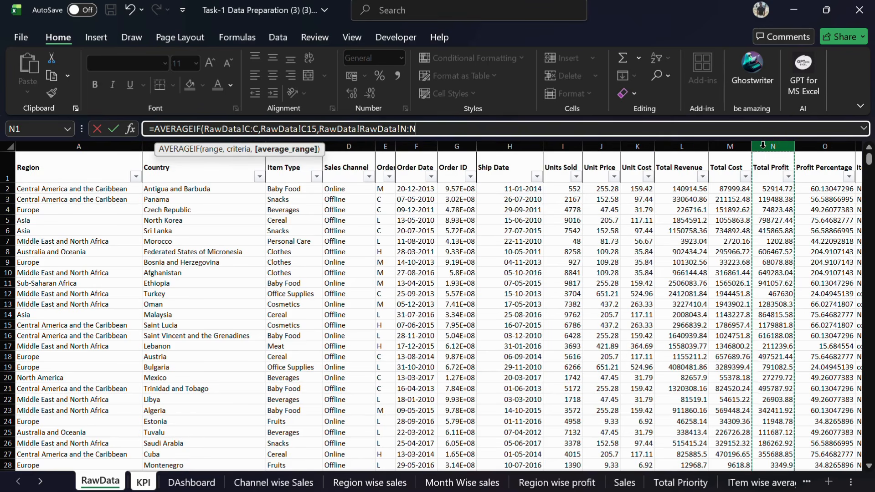
key(Return)
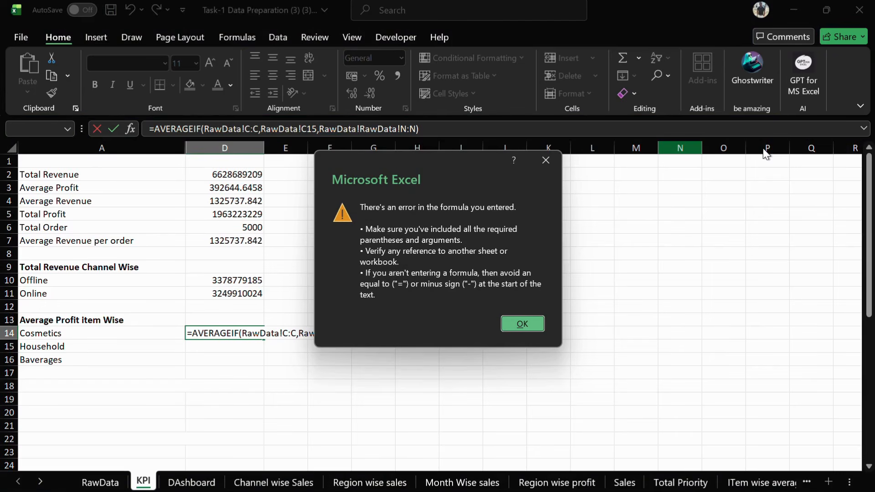
click(513, 321)
drag(513, 321, 272, 240)
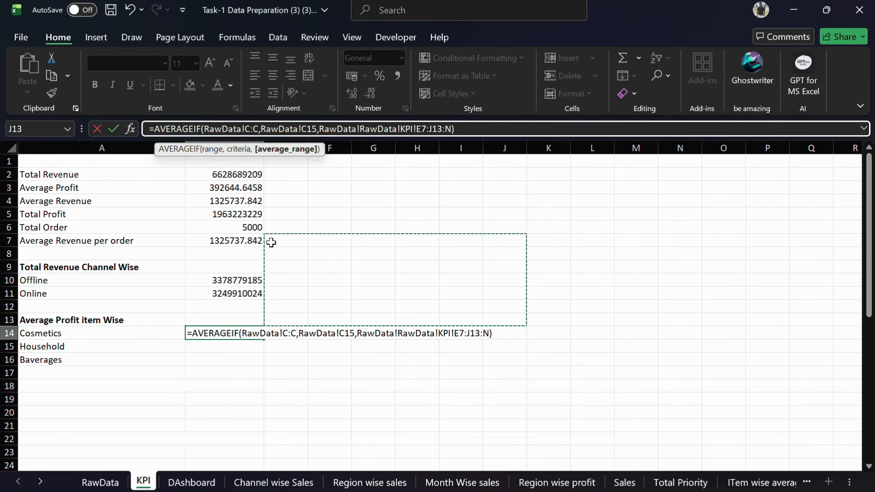
key(Escape)
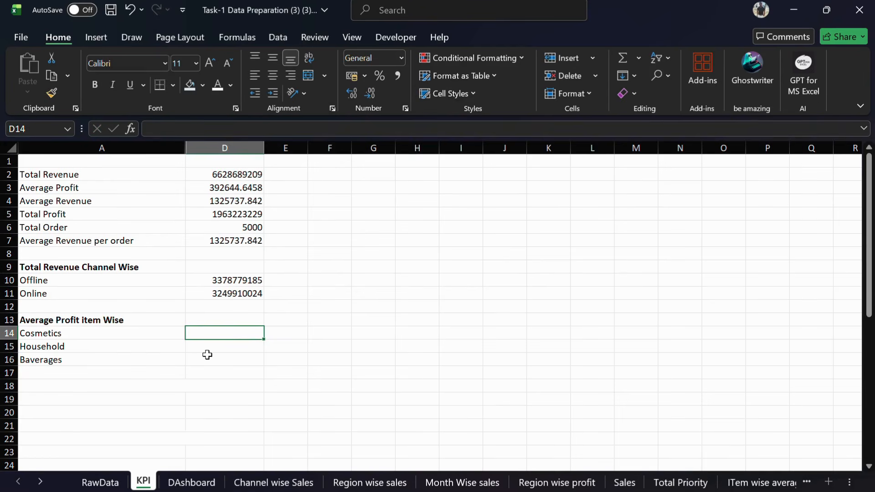
Calculate the Cosmetics average profit in cell D14 with =AVERAGEIF(RawData!C:C,RawData!C13,RawData!N:N).
text(=AVERAG)
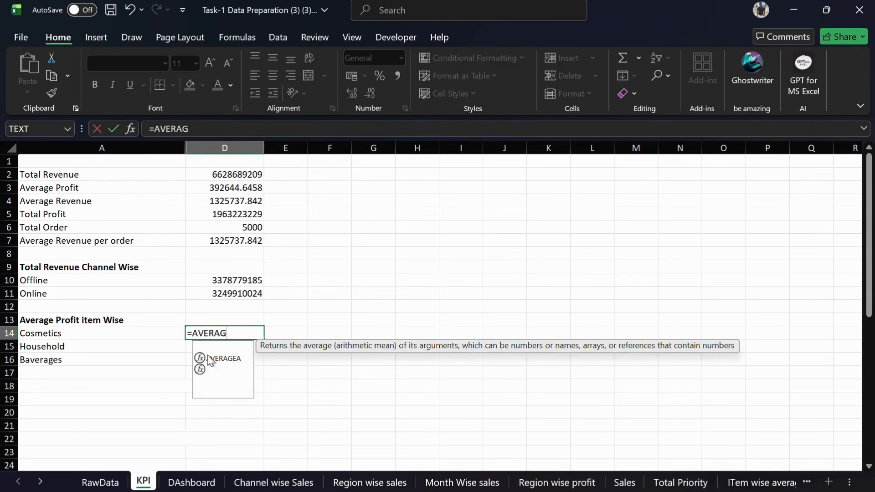
text(EIF()
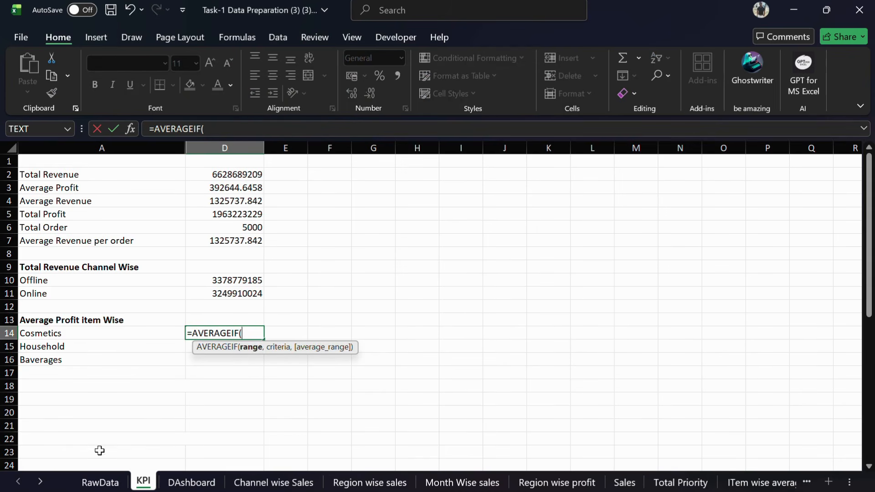
click(102, 483)
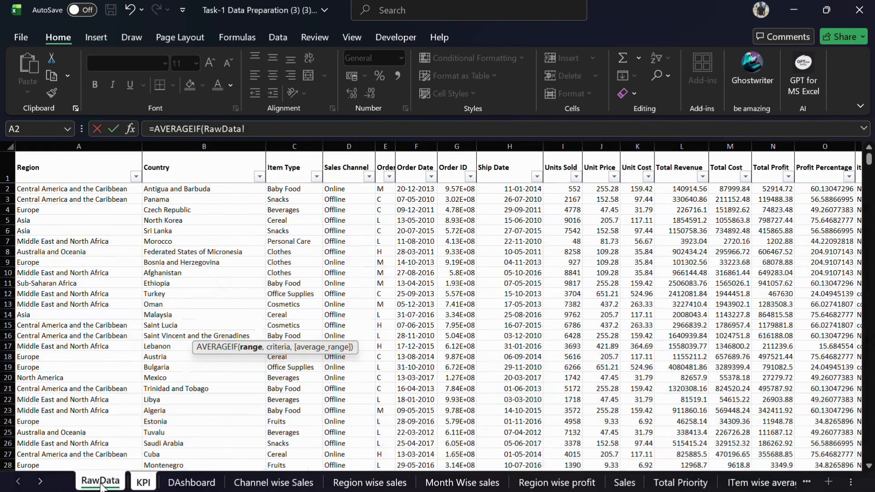
click(292, 142)
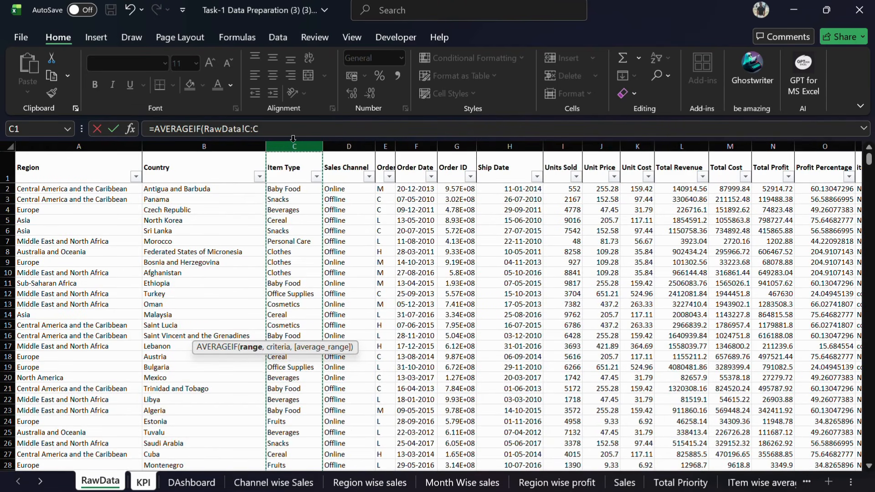
click(279, 130)
text(,)
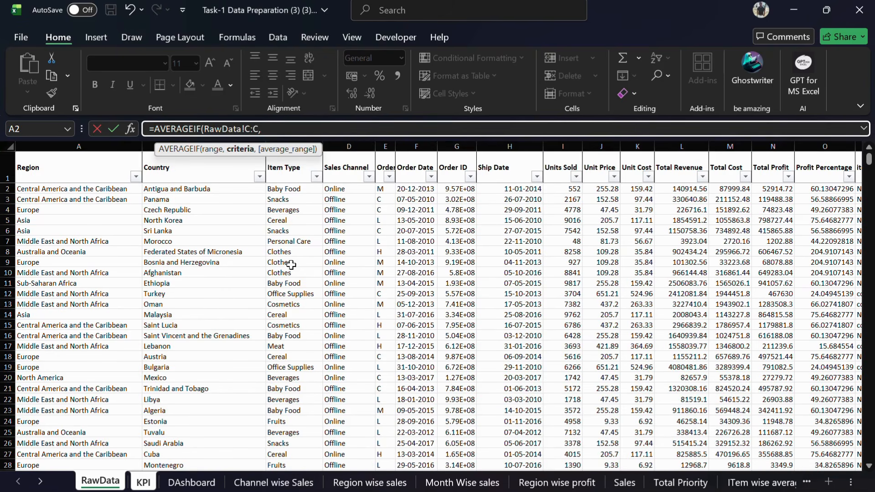
click(292, 304)
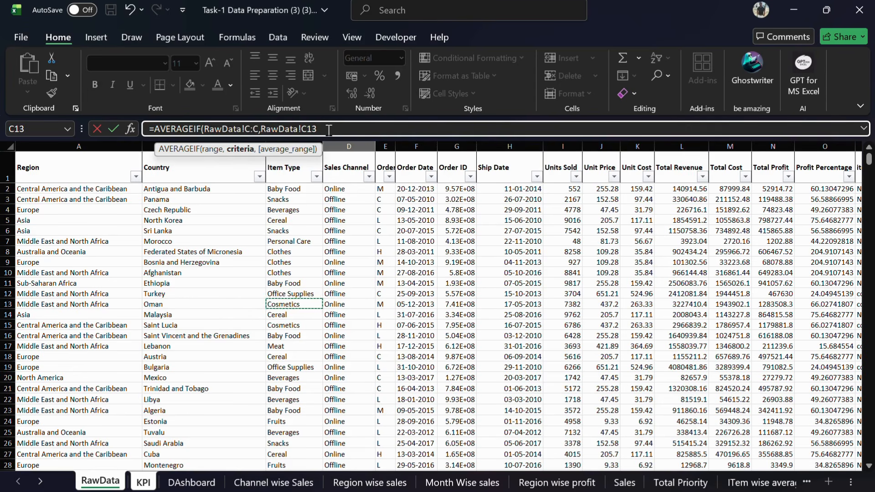
text(,)
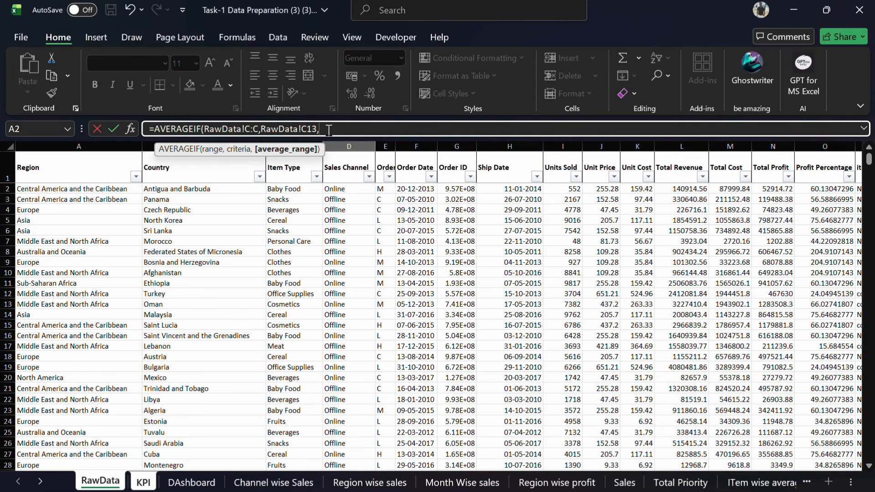
click(789, 146)
text())
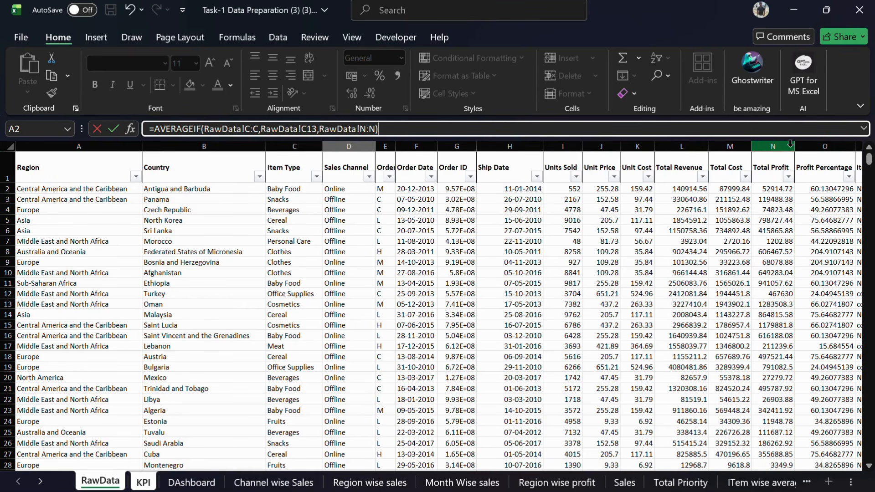
key(Return)
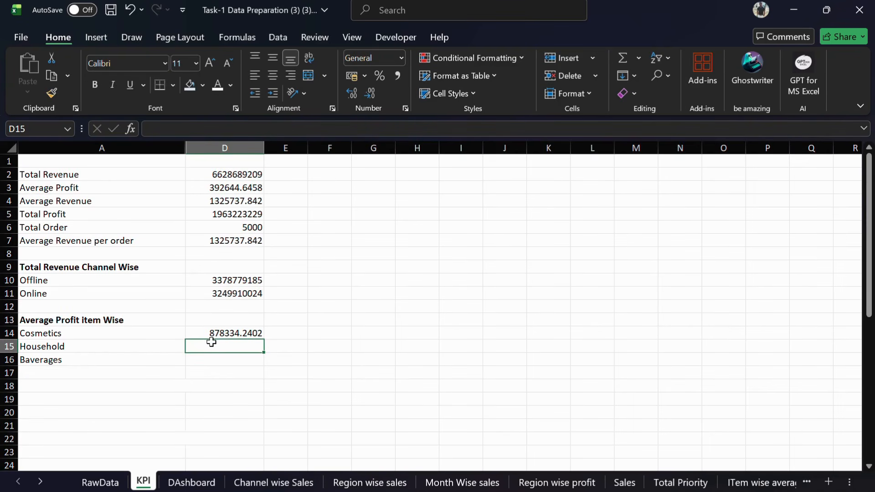
Start the Household average profit formula in D15 as AVERAGEIF with the Item Type column RawData!C:C as the range.
text(=A)
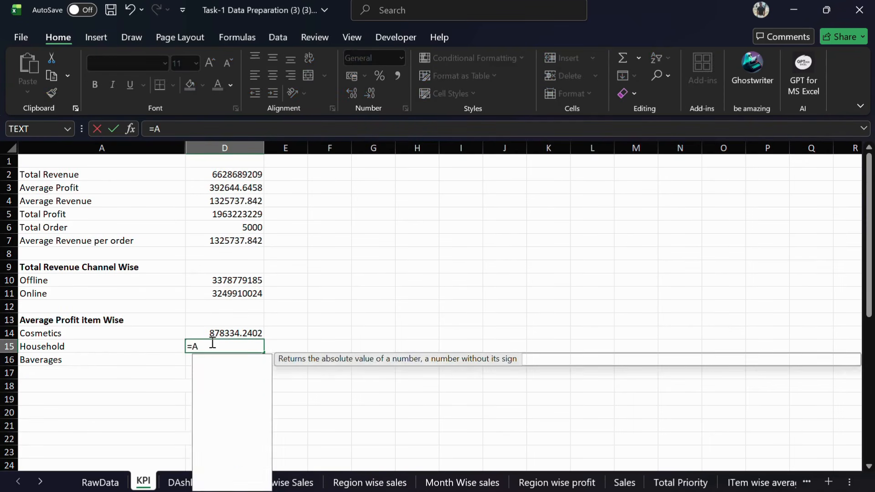
text(VERAGEIF)
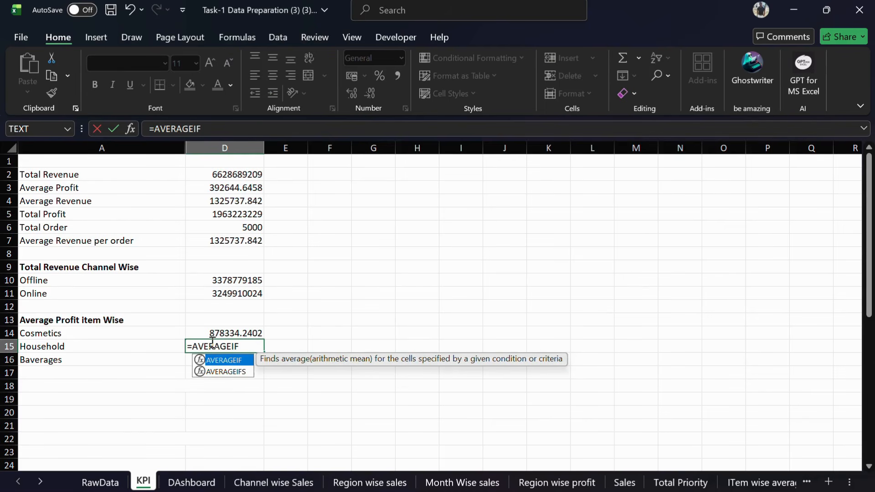
text(()
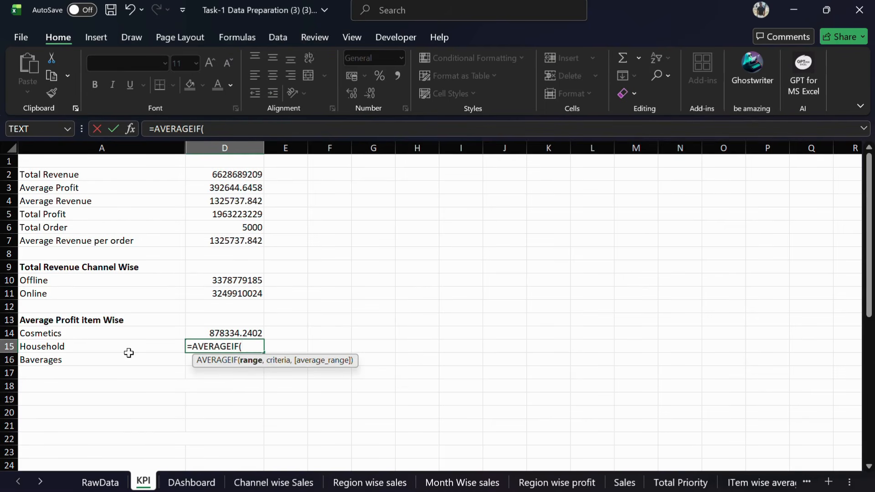
click(97, 486)
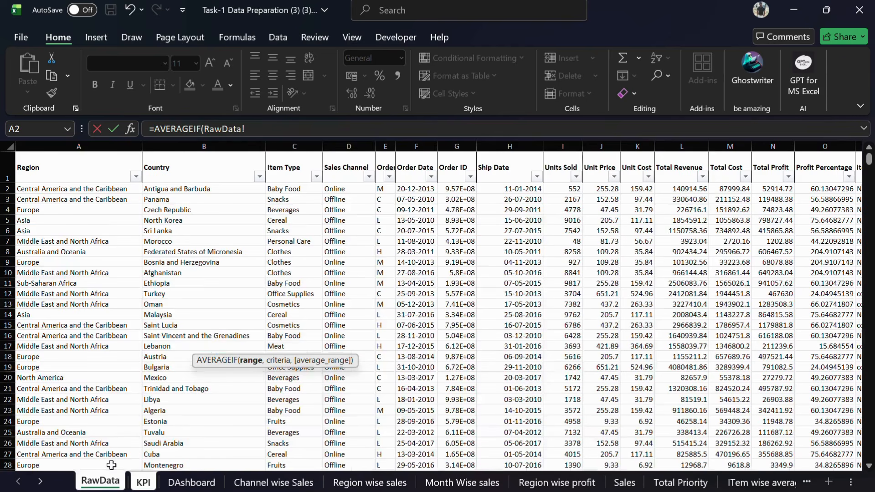
click(289, 146)
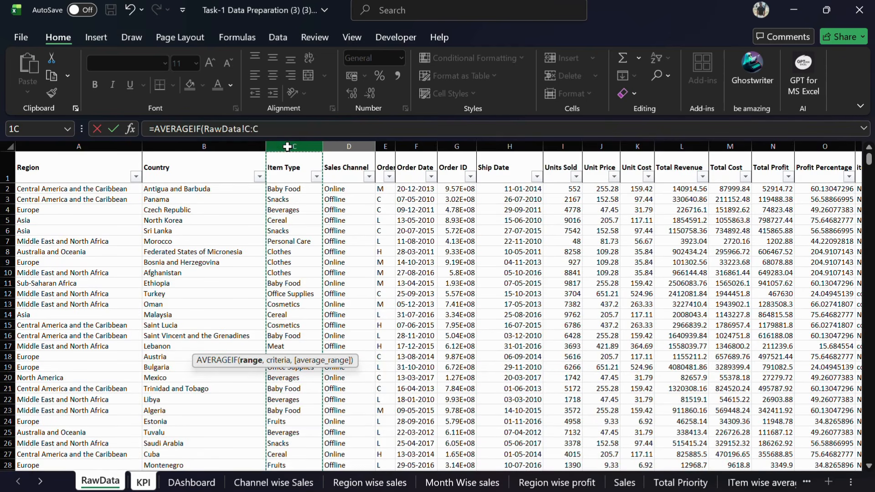
click(282, 128)
text(,)
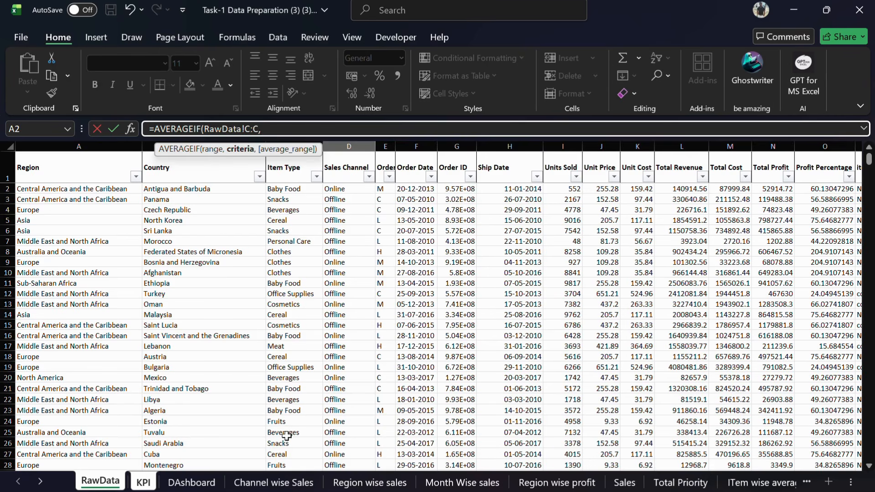
Complete the Household formula with RawData!C49 as the criterion and the Total Profit column RawData!N:N as the average range.
scroll(287, 449, down, 1)
scroll(287, 449, down, 3)
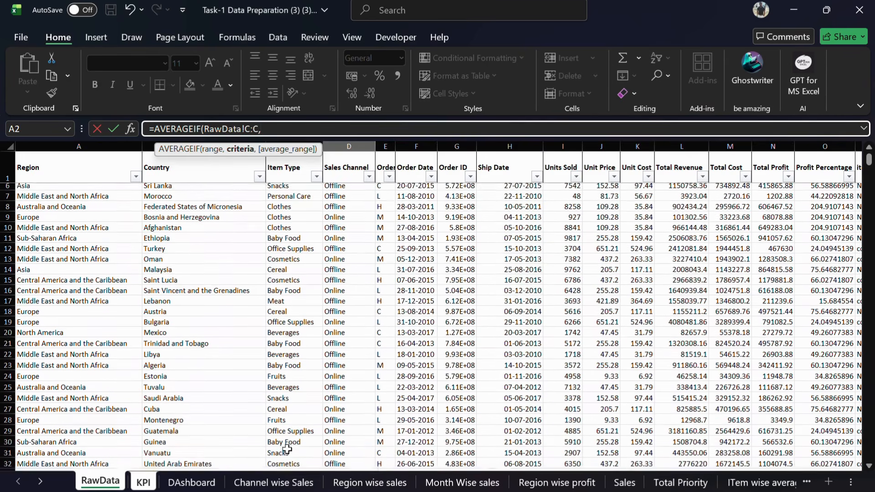
scroll(287, 450, down, 4)
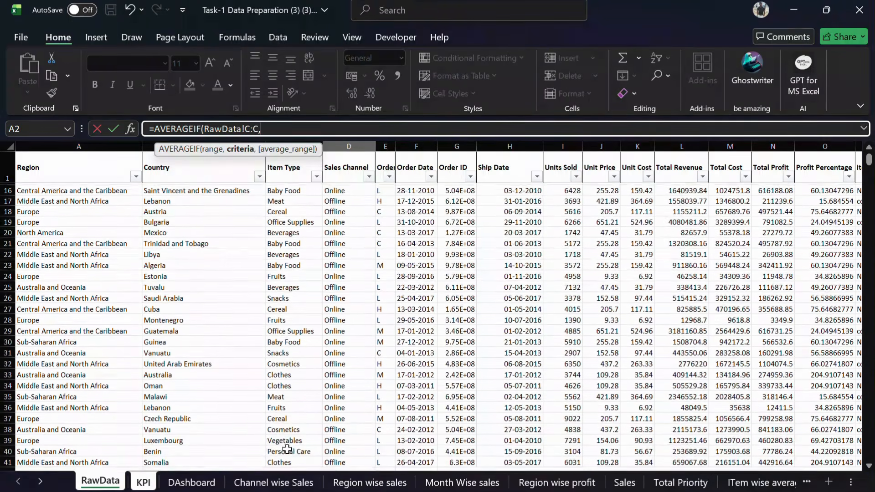
scroll(287, 449, down, 3)
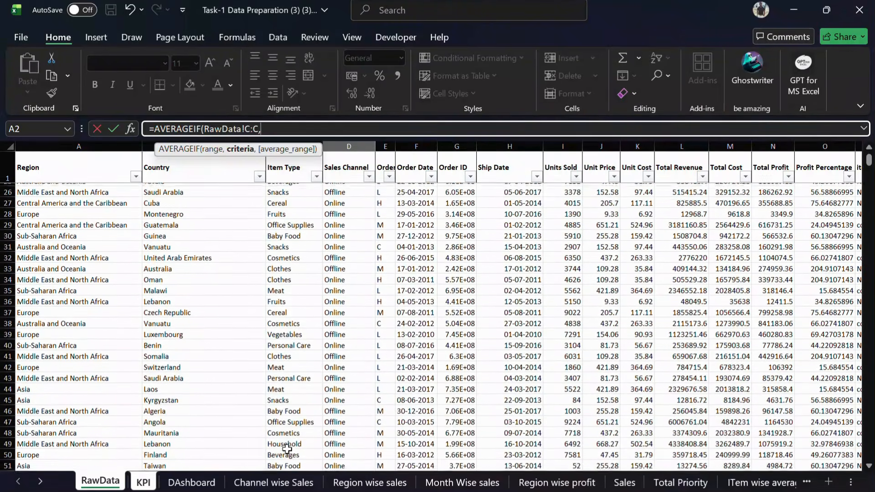
click(288, 418)
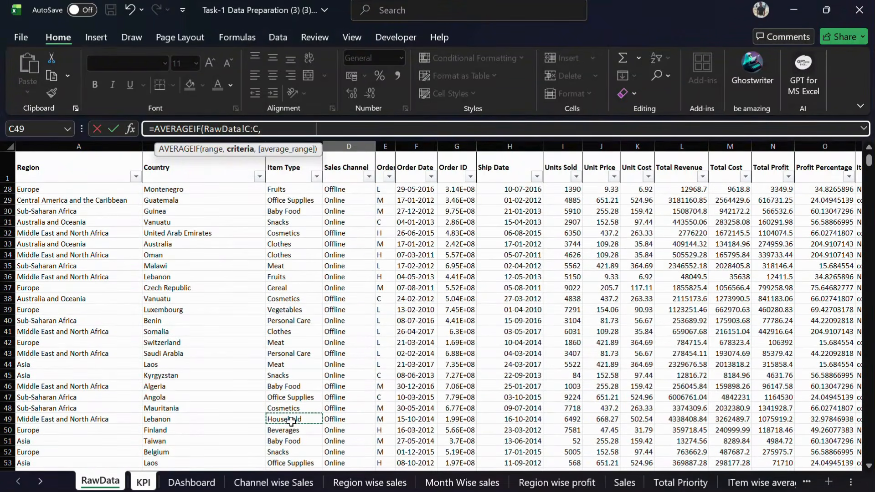
text(,)
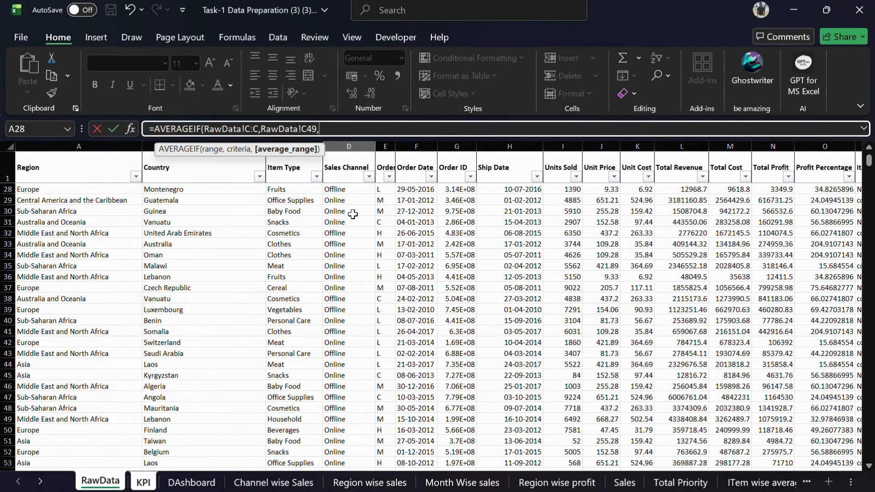
click(770, 147)
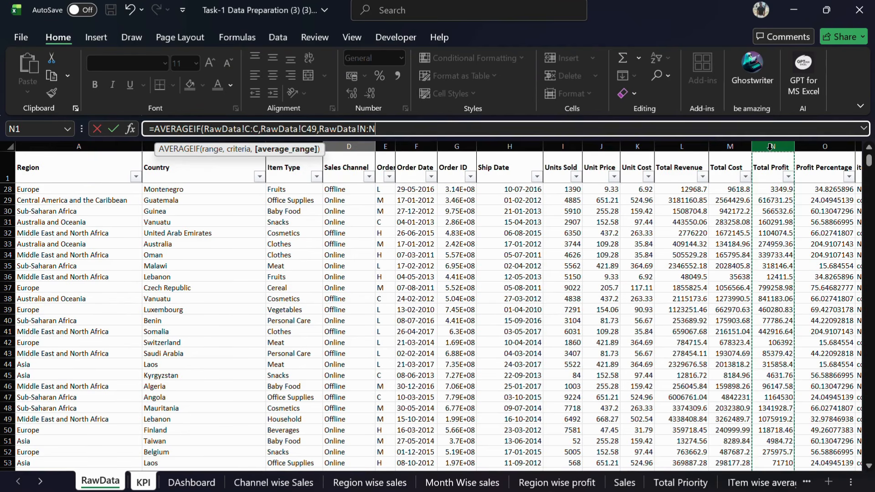
key(Return)
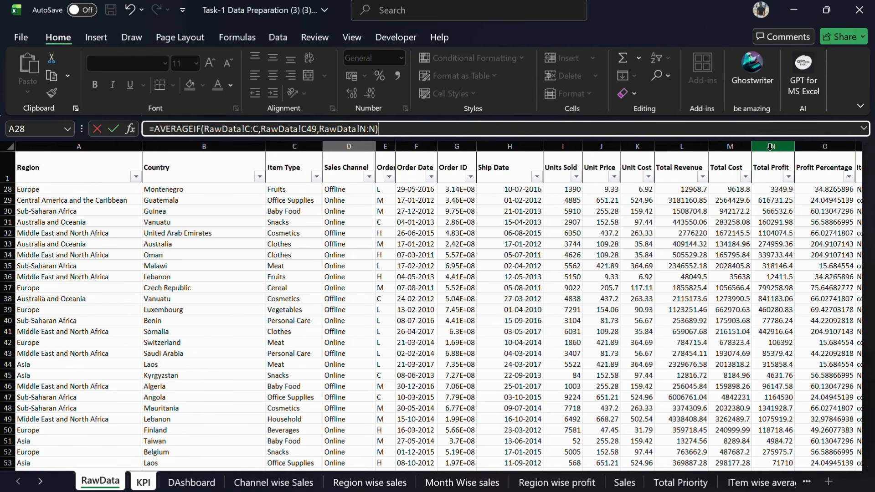
key(Escape)
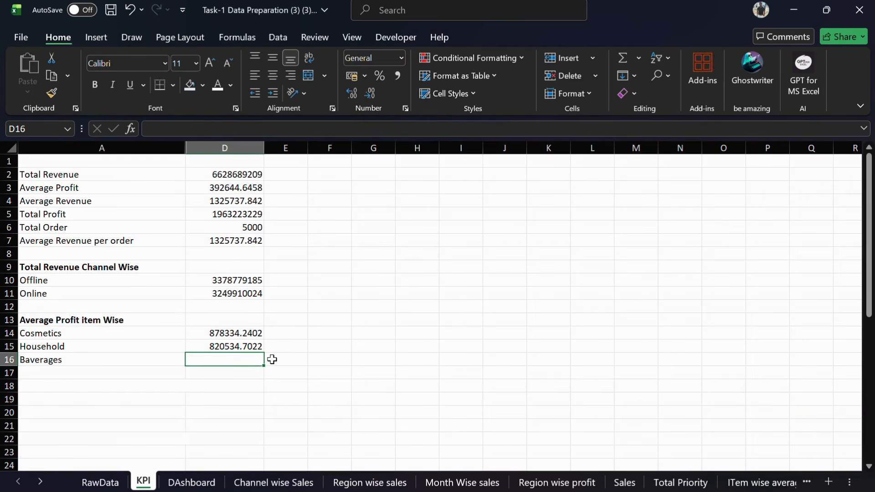
Start the Baverages average profit formula in D16 as AVERAGEIF with the Item Type column RawData!C:C as the range.
text(=)
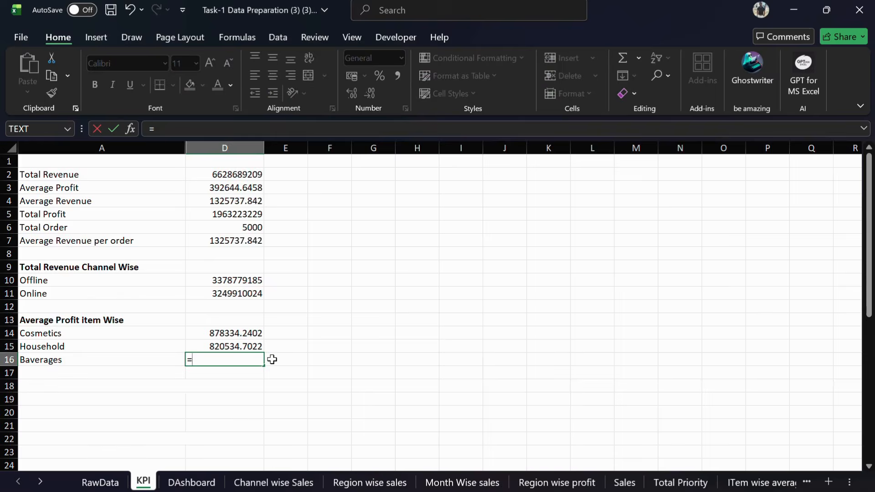
text(AVERAGE)
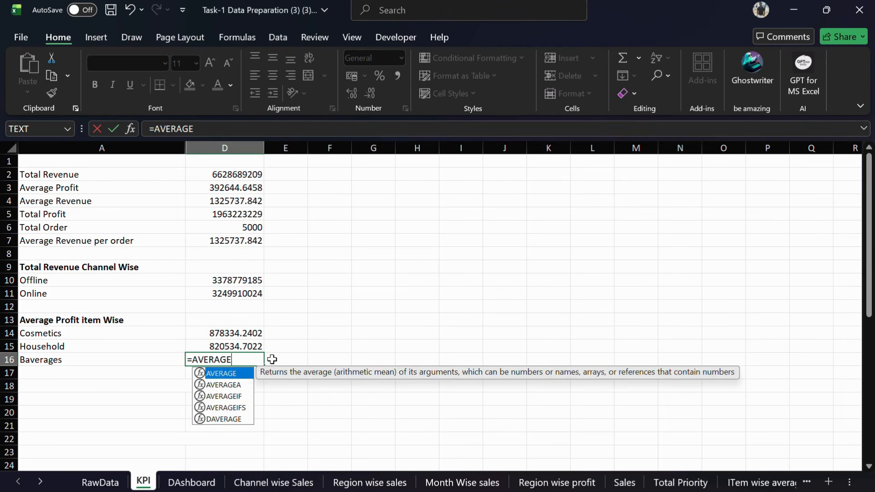
text(IF()
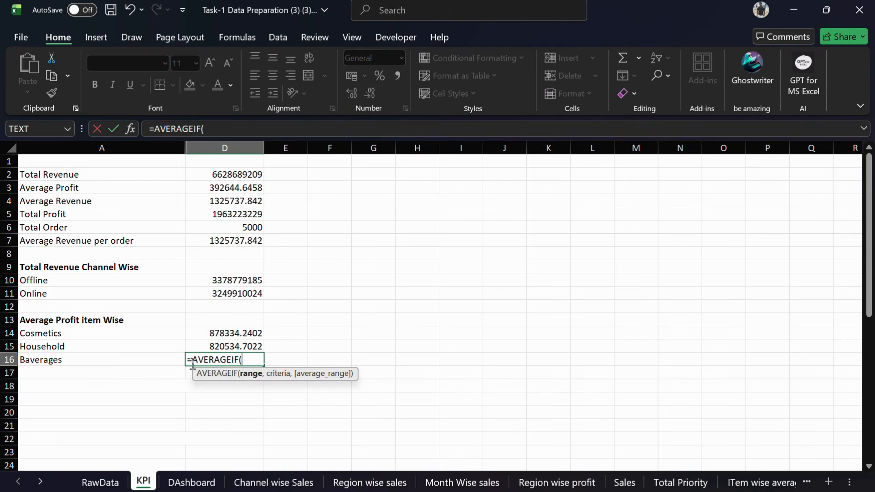
click(100, 482)
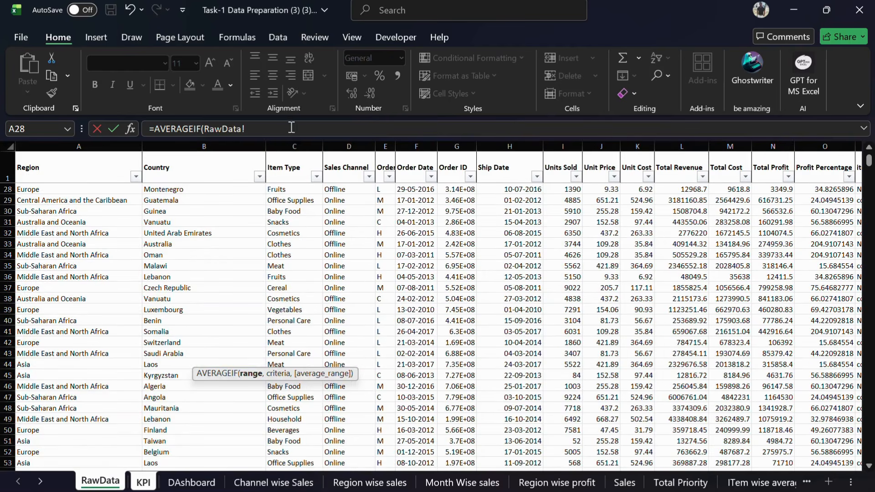
click(280, 146)
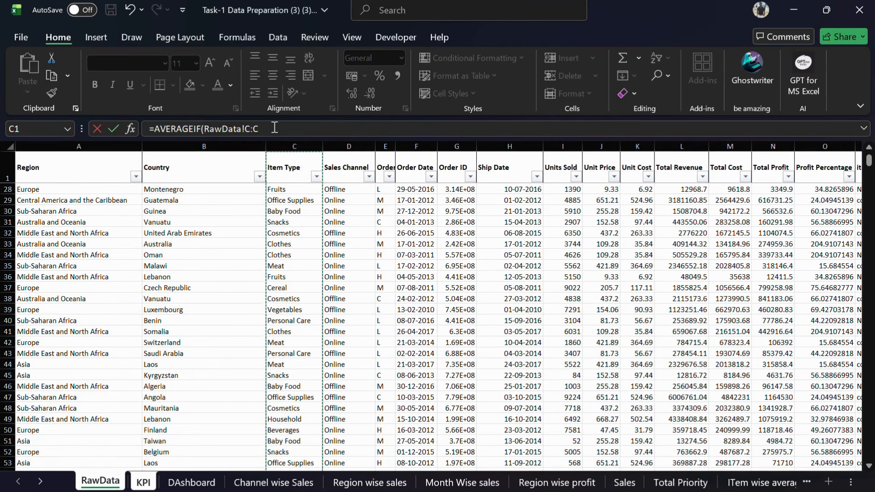
click(274, 128)
text(,)
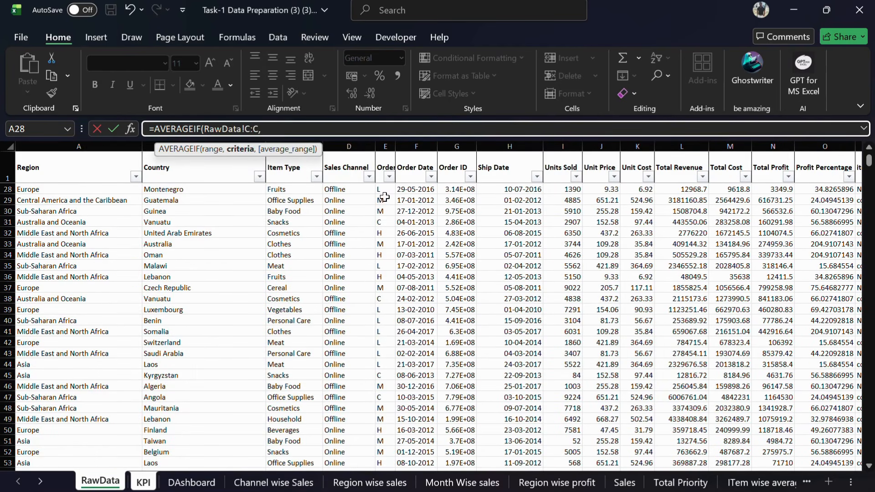
Complete the Baverages formula with RawData!C4 as the criterion and RawData!N:N as the average range, and save the workbook.
scroll(297, 233, up, 1)
scroll(297, 233, up, 8)
click(284, 212)
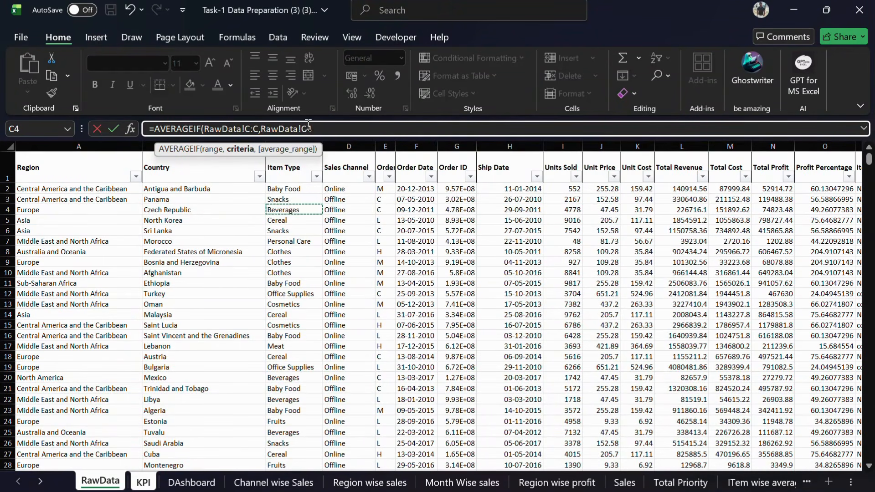
text(,)
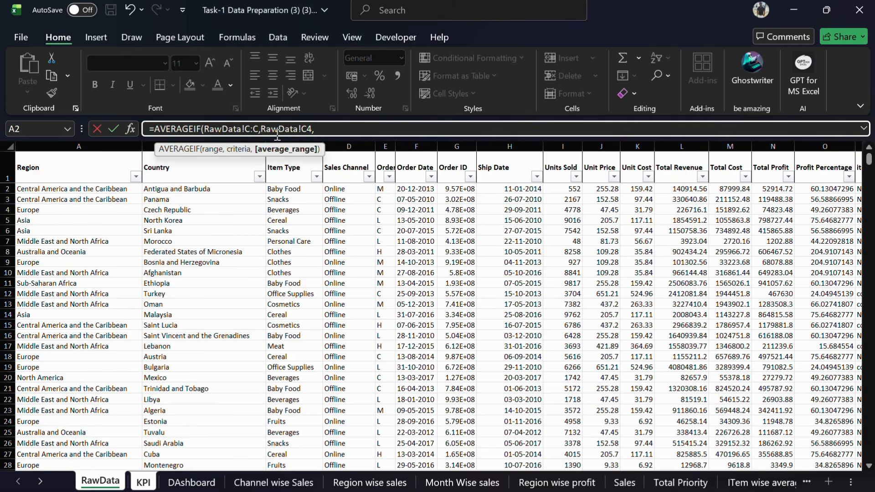
click(787, 150)
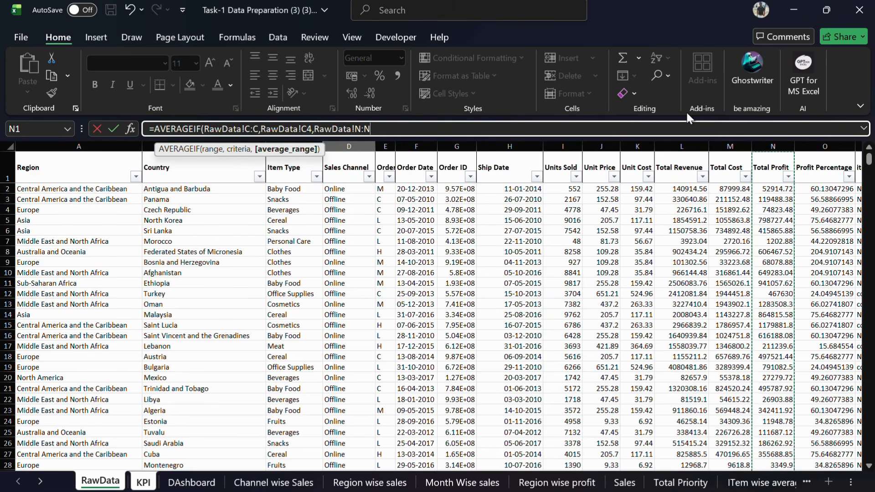
key(Return)
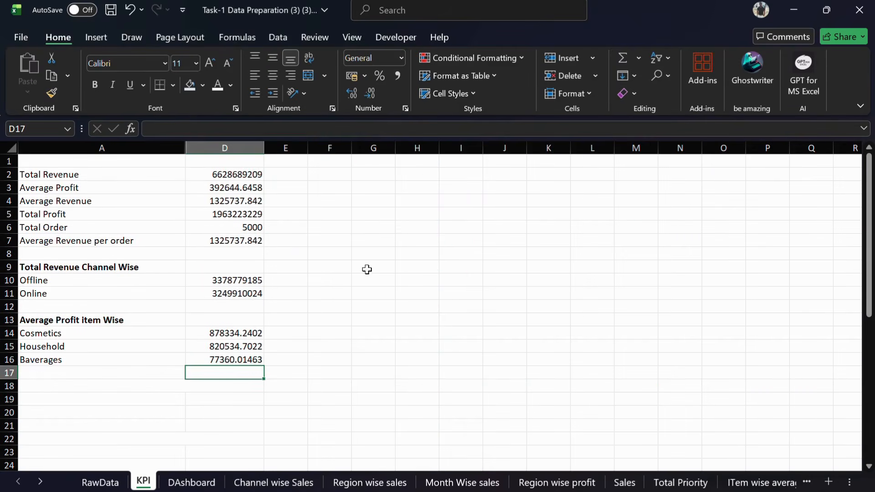
click(241, 361)
key(ctrl+s)
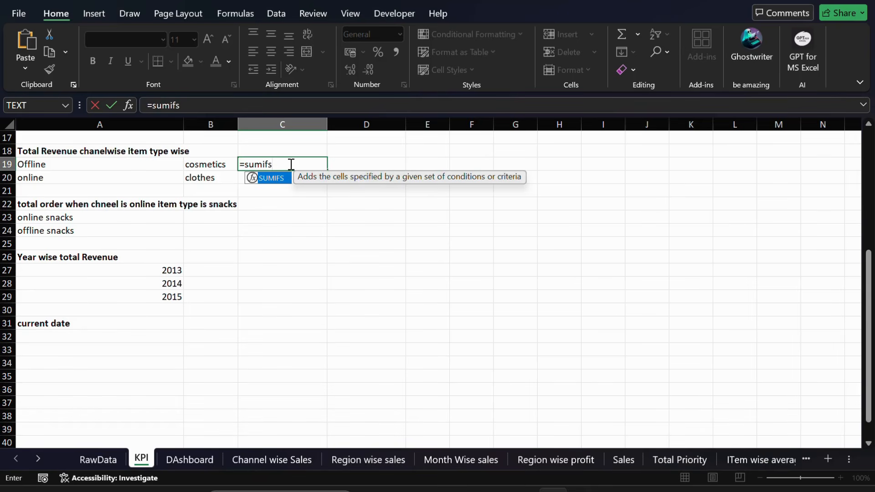
Start the Offline cosmetics revenue formula in C19 as SUMIFS with the Total Revenue column RawData!L:L as the sum range.
click(277, 188)
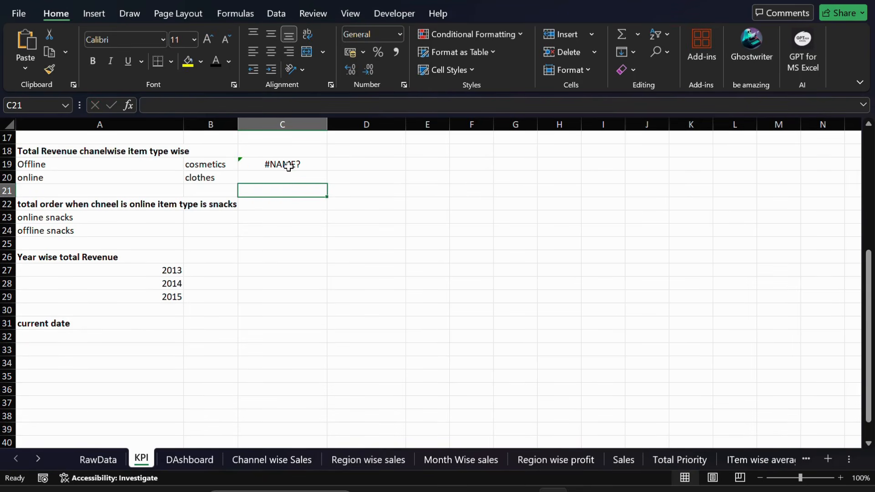
click(288, 167)
click(230, 104)
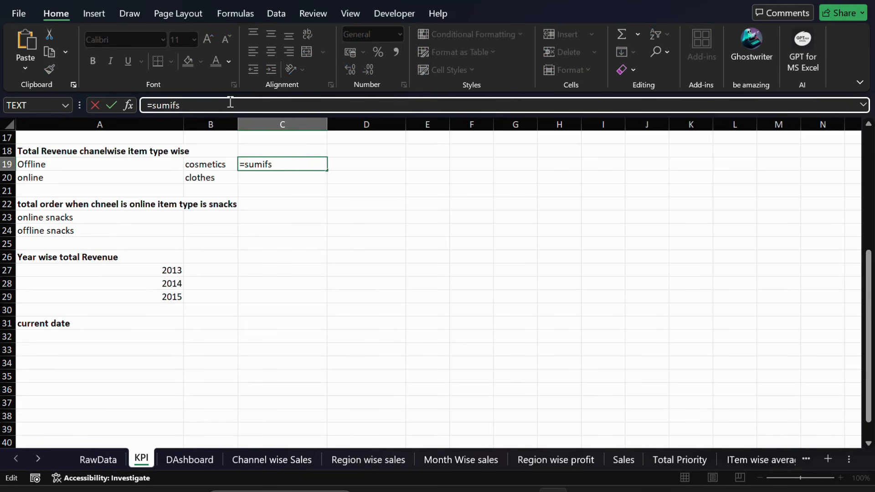
text(()
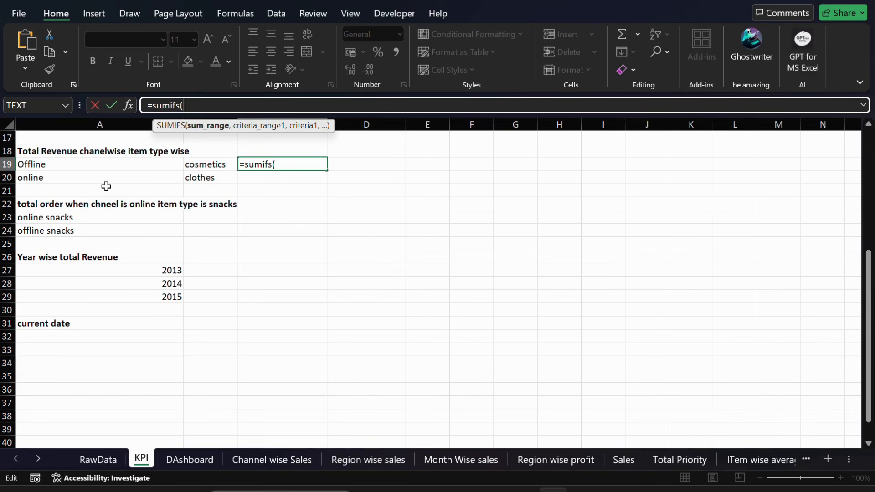
click(291, 168)
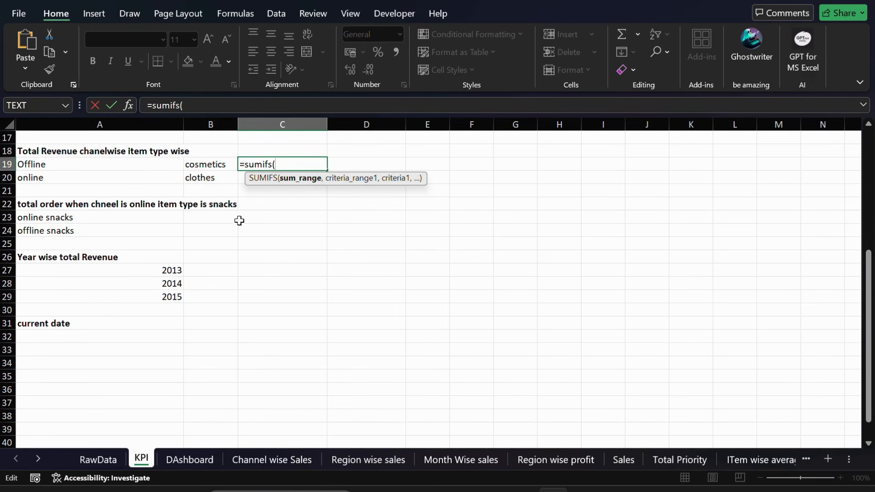
click(98, 460)
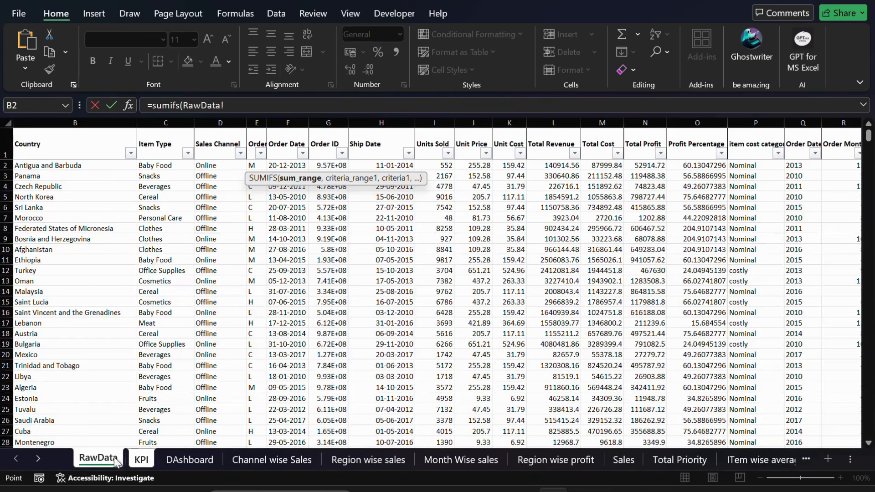
click(554, 122)
text(,)
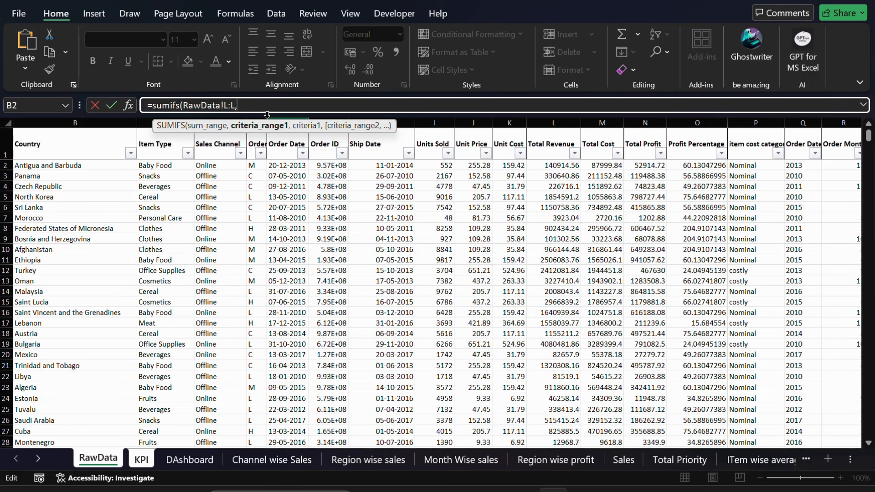
Add the Offline condition to the SUMIFS formula with RawData!D:D as the first criteria range and RawData!D3 as the criterion.
drag(302, 123, 144, 116)
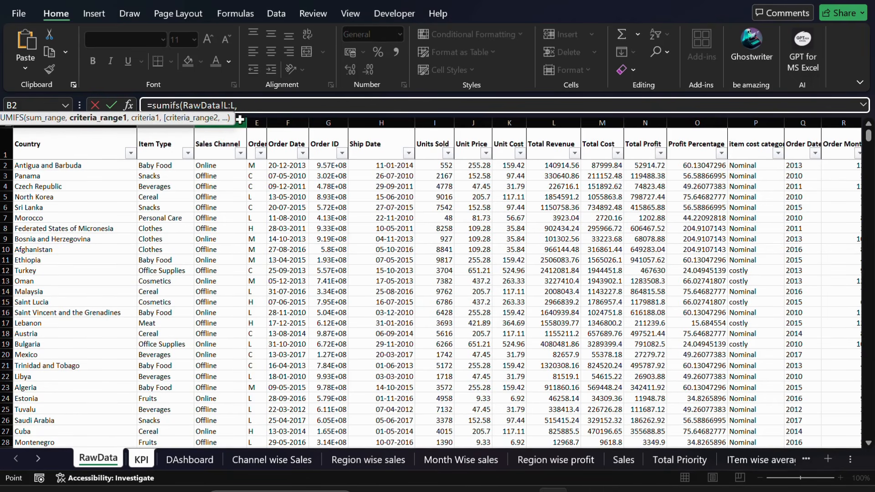
click(240, 117)
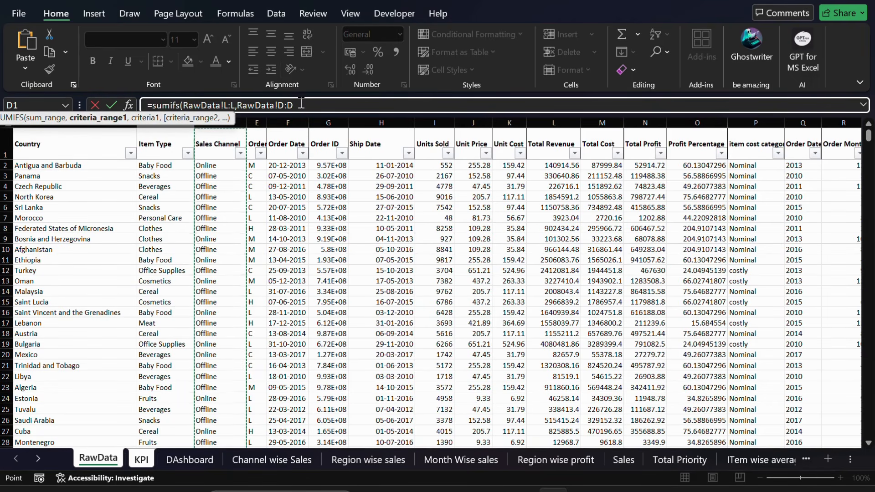
text(,)
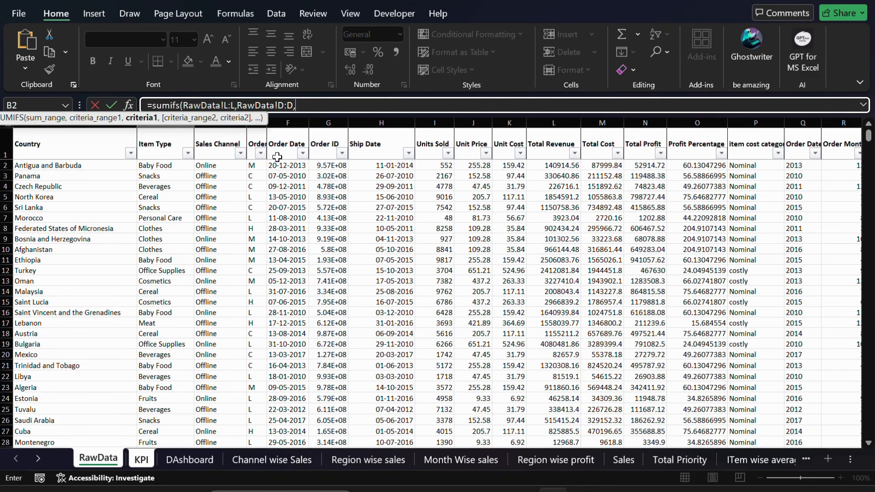
click(208, 177)
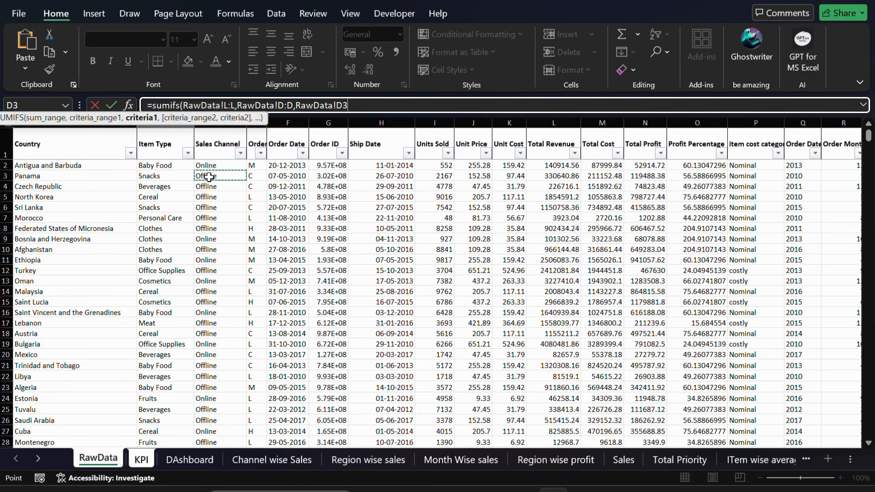
Complete the Offline cosmetics SUMIFS formula with RawData!C:C as the second criteria range and the Cosmetics cell RawData!C13 as the criterion.
text(,)
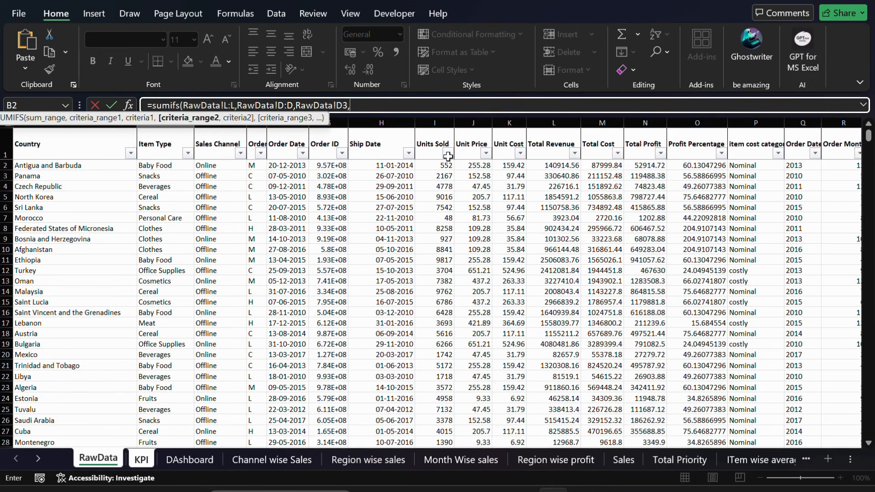
drag(286, 120, 582, 123)
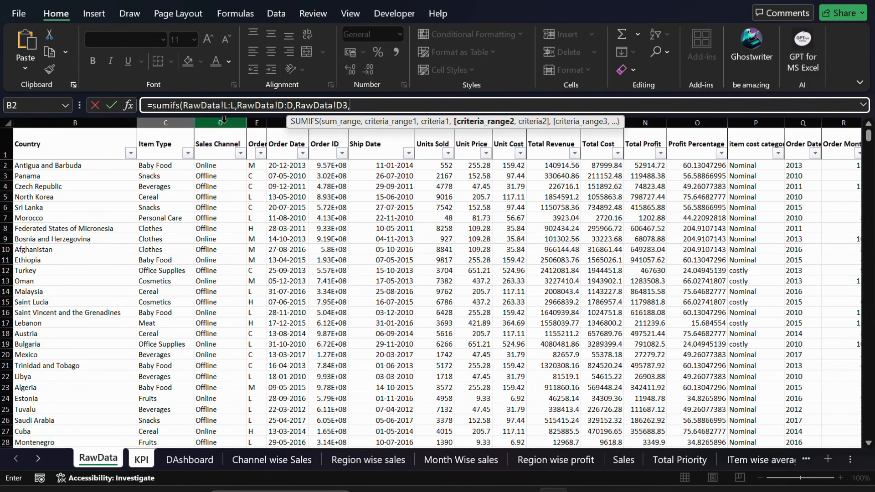
click(174, 119)
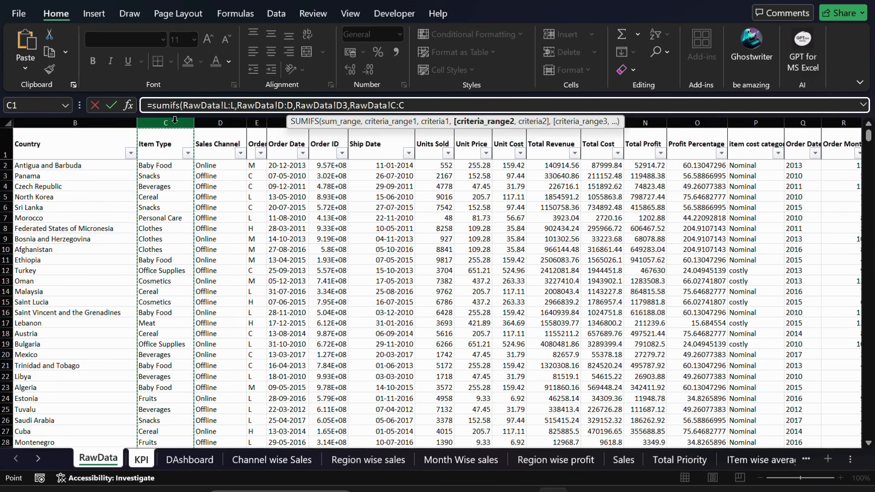
text(,)
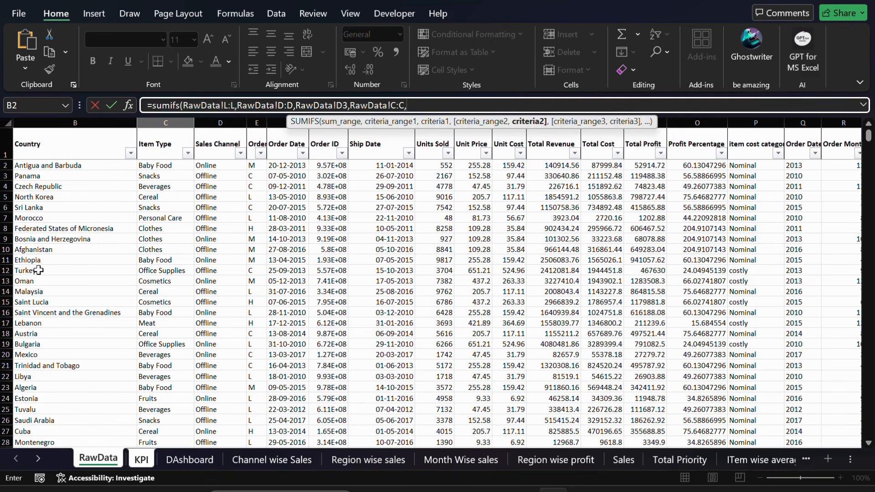
click(147, 281)
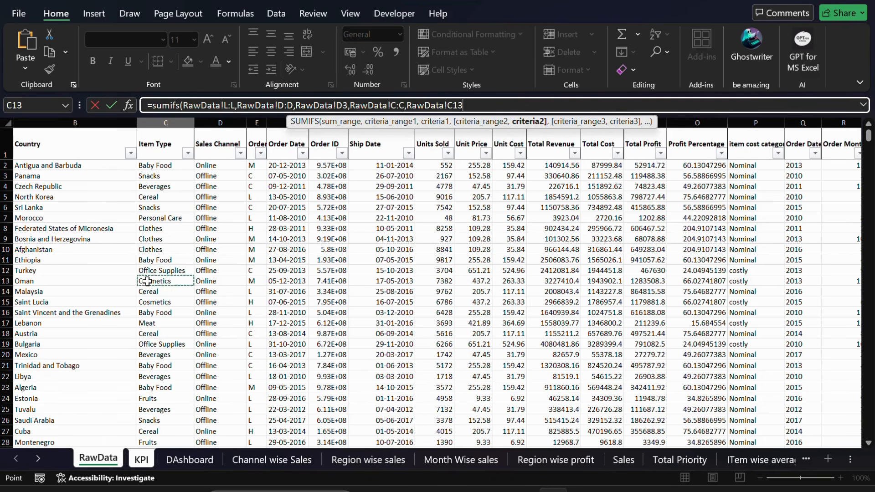
key(Return)
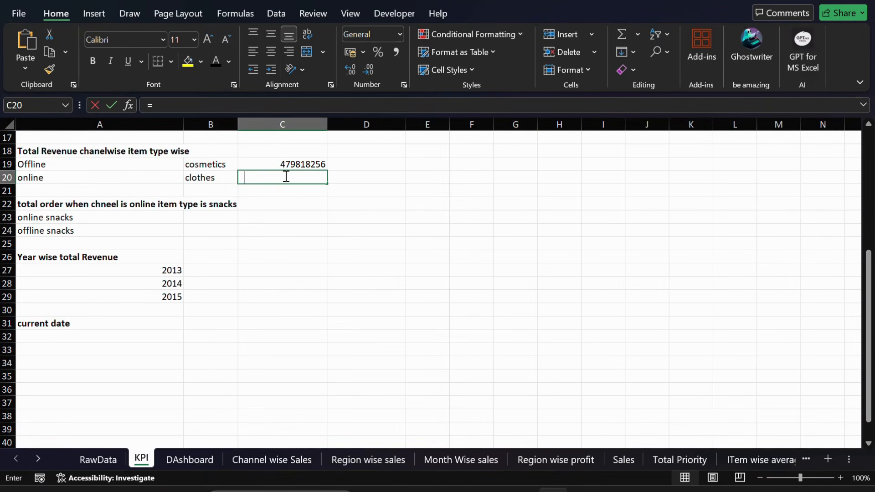
text(=)
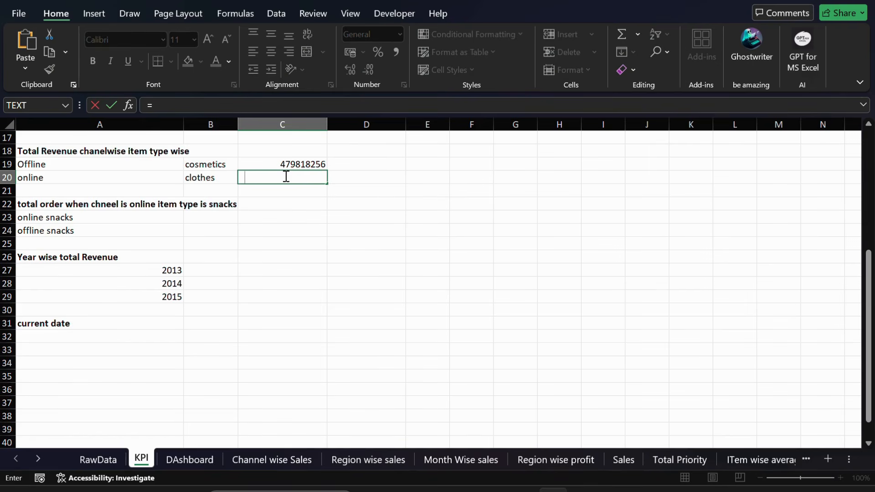
double_click(286, 176)
key(BackSpace)
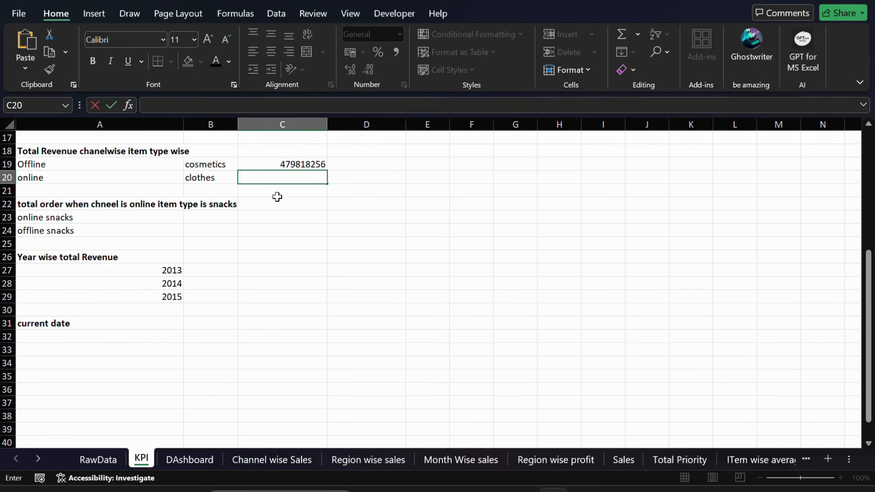
click(273, 226)
Set the font color of the online clothes result cell C20 to Automatic.
click(273, 177)
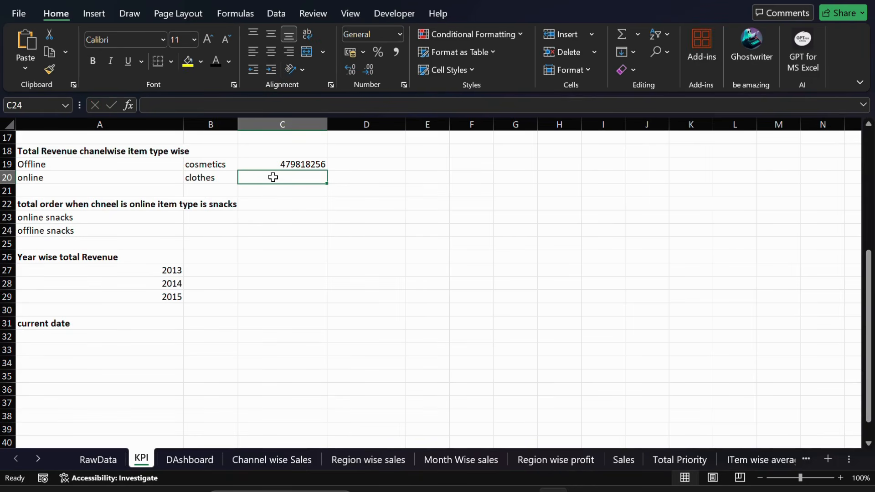
click(229, 61)
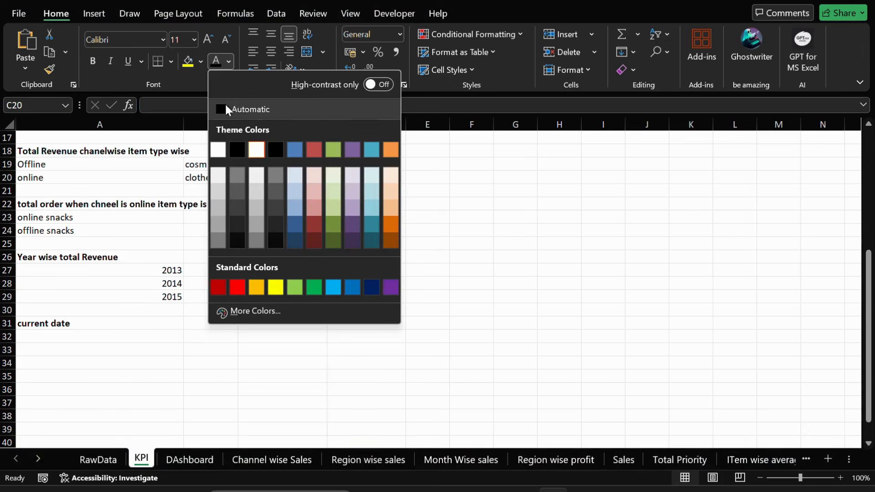
click(225, 103)
click(224, 106)
Start the online clothes revenue formula in C20 as SUMIFS with the Total Revenue column RawData!L:L as the sum range.
double_click(261, 176)
text(=su)
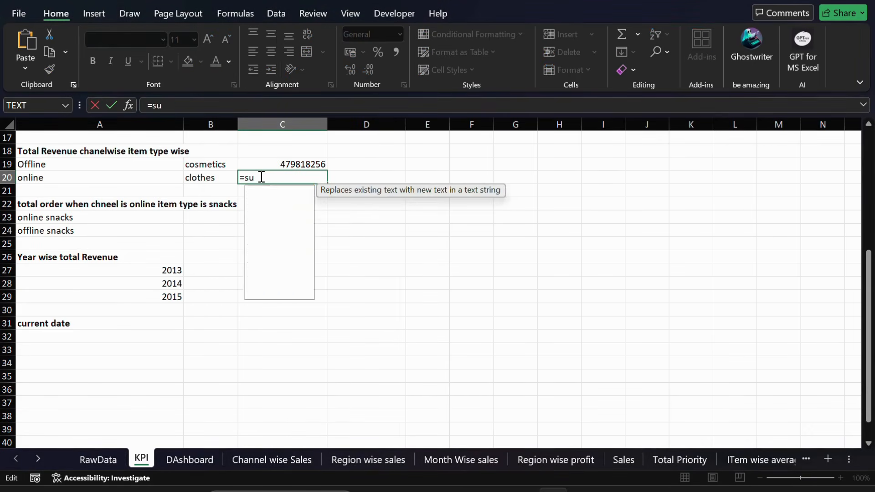
text(mifs()
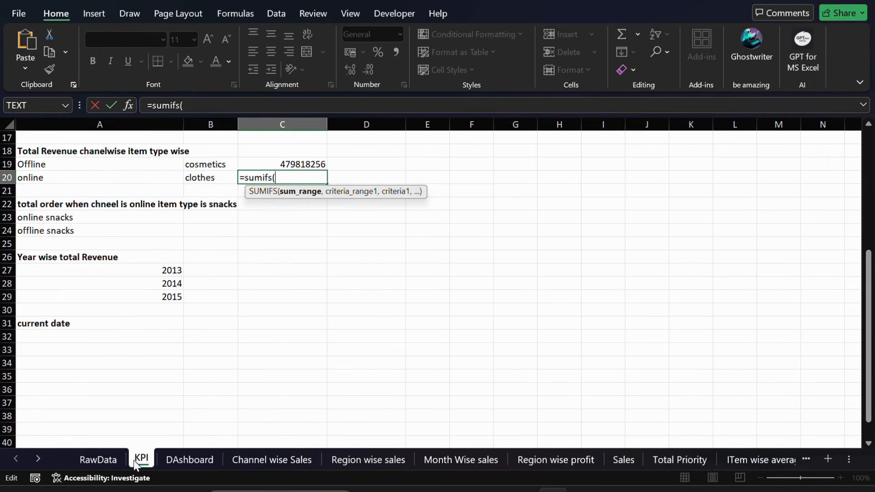
click(98, 466)
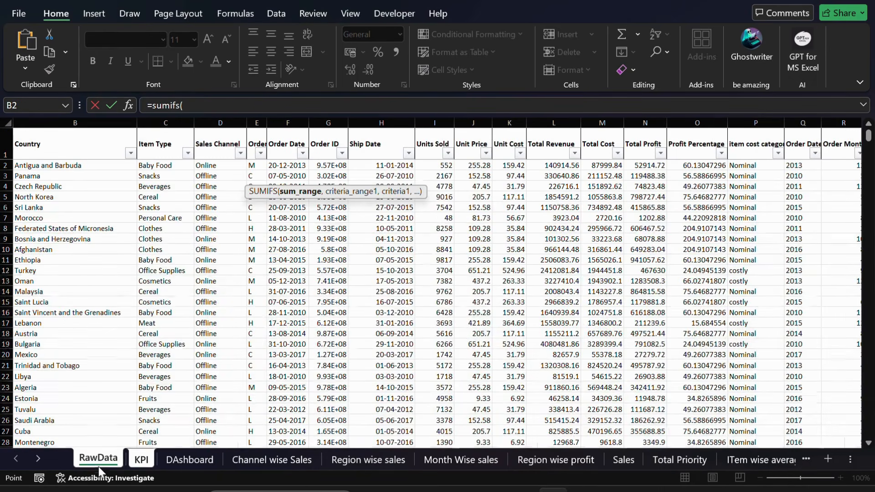
click(545, 121)
text(,)
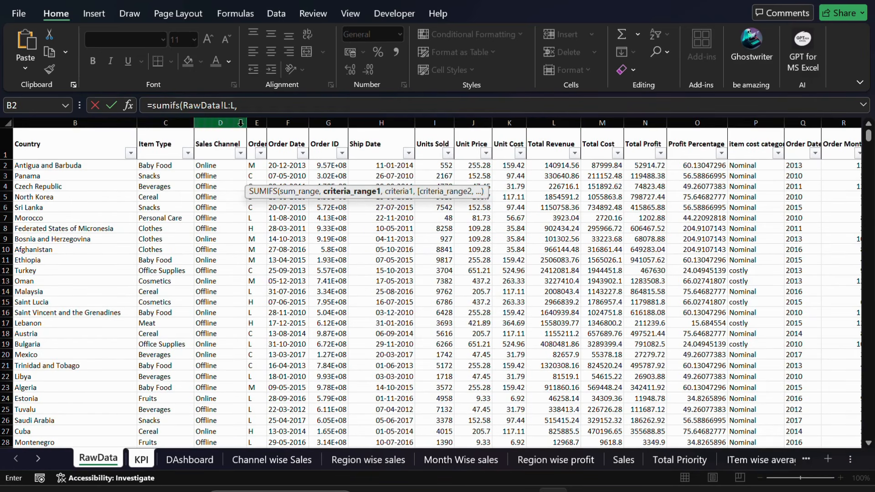
Add the Online condition to the C20 formula with RawData!D:D as the first criteria range and RawData!D2 as the criterion.
click(210, 122)
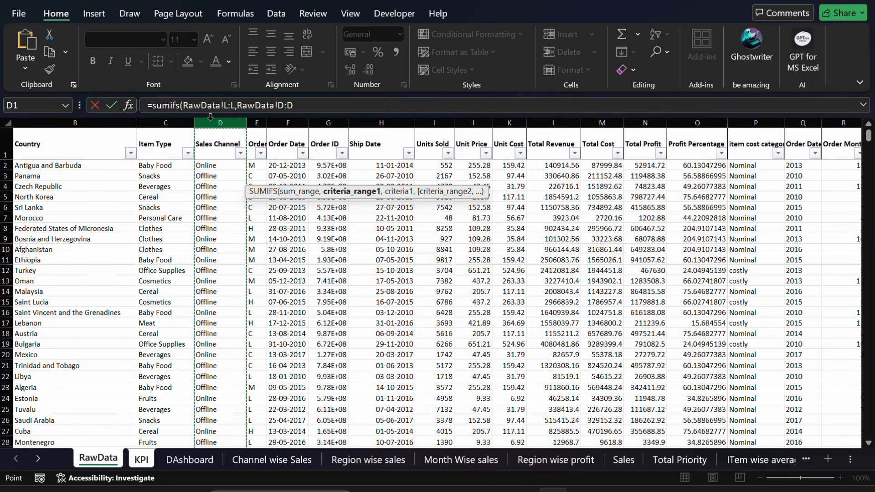
click(307, 102)
text(,)
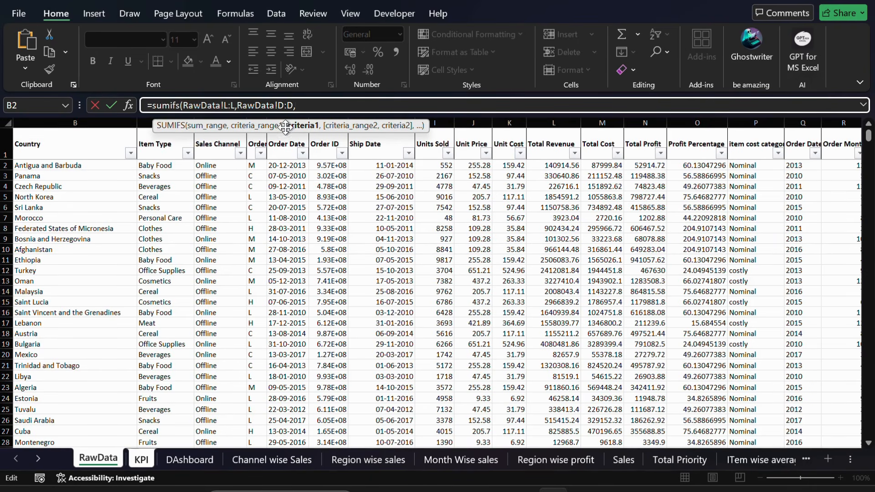
drag(285, 125, 380, 140)
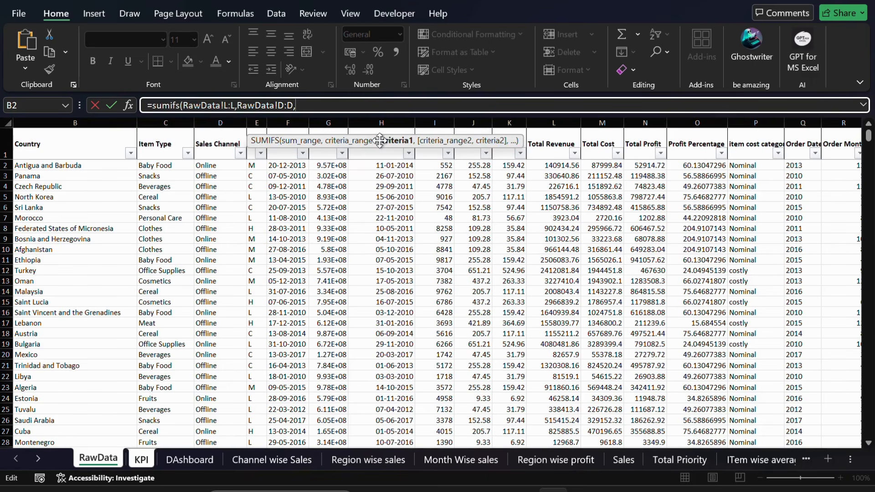
click(209, 188)
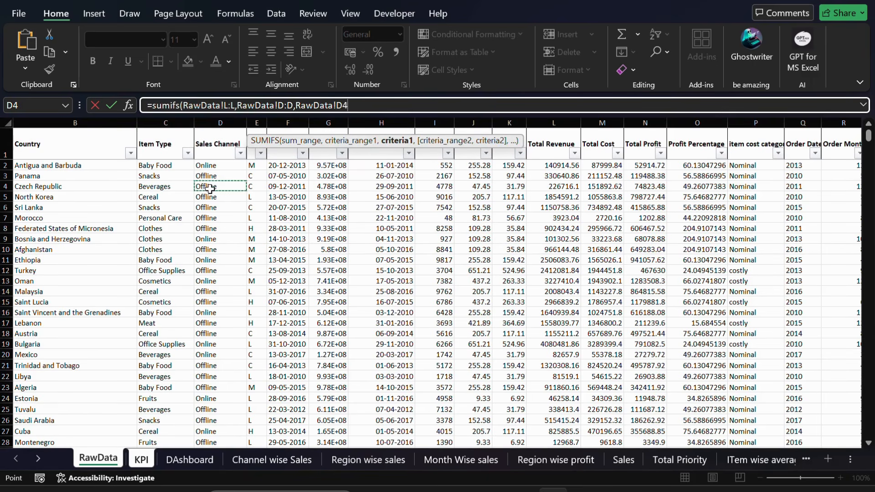
click(220, 176)
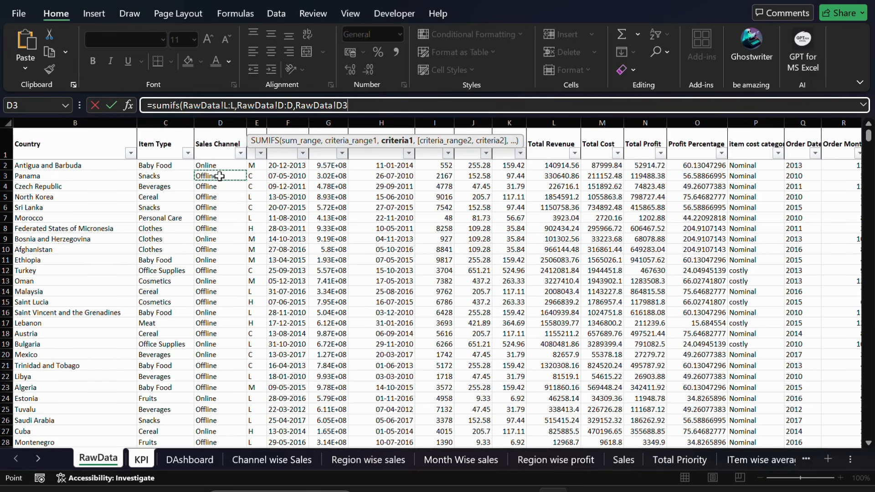
click(143, 462)
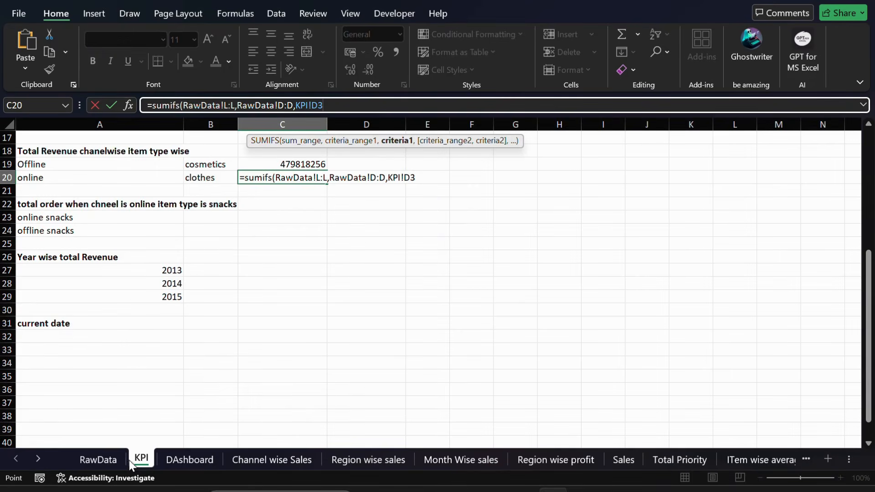
click(113, 461)
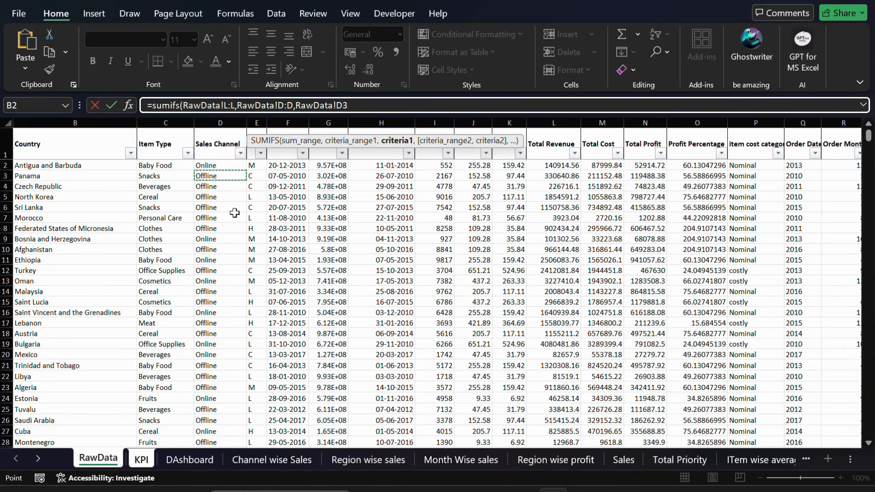
click(226, 167)
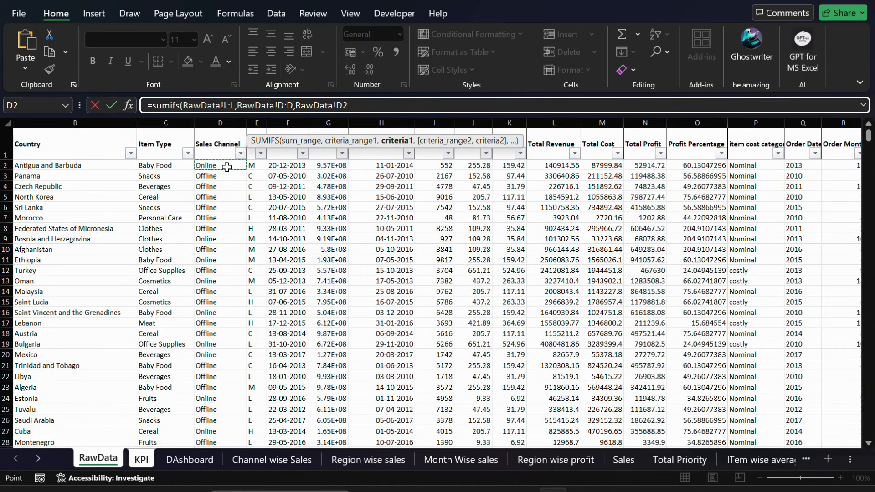
text(,)
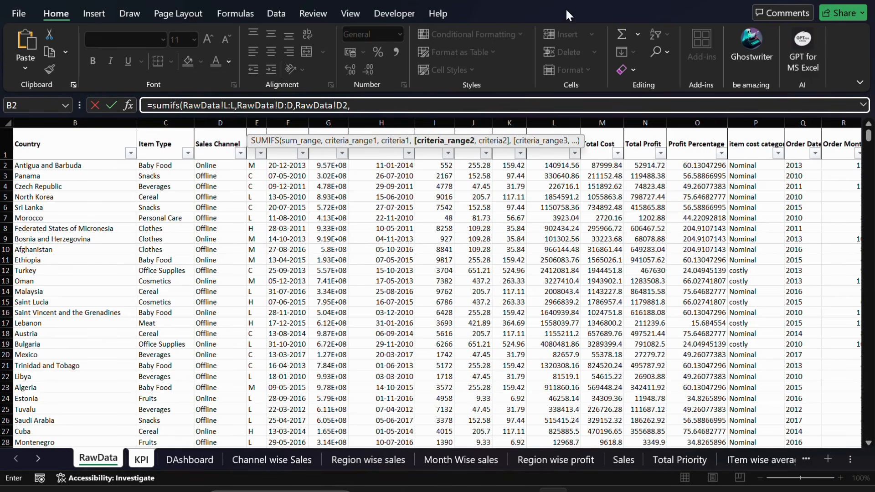
Complete the online clothes formula with RawData!C:C as the second criteria range and the Clothes cell RawData!C8 as the criterion.
click(172, 121)
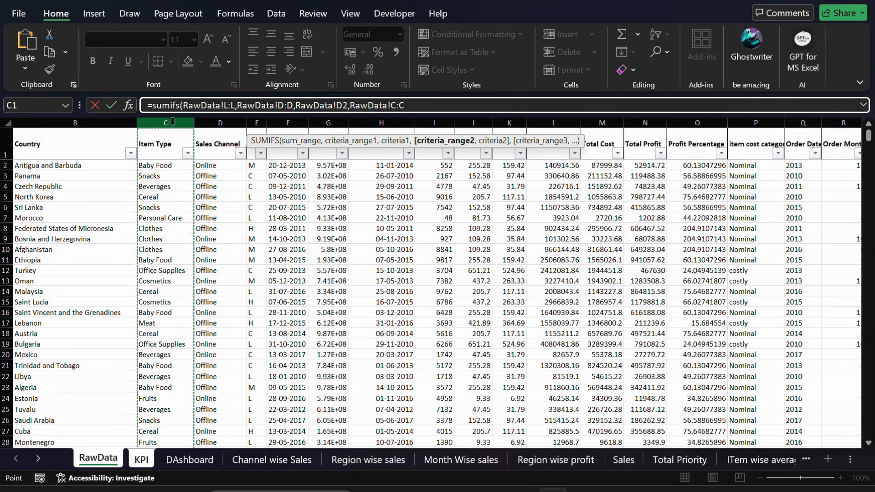
text(,)
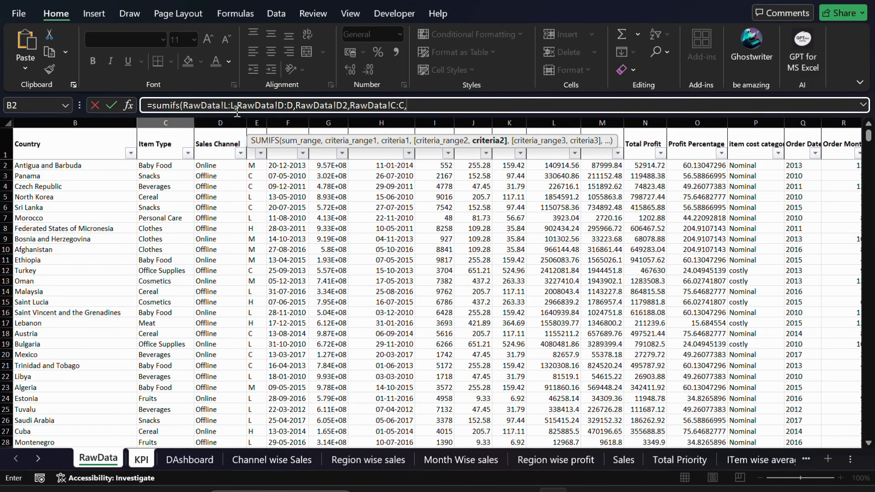
click(148, 230)
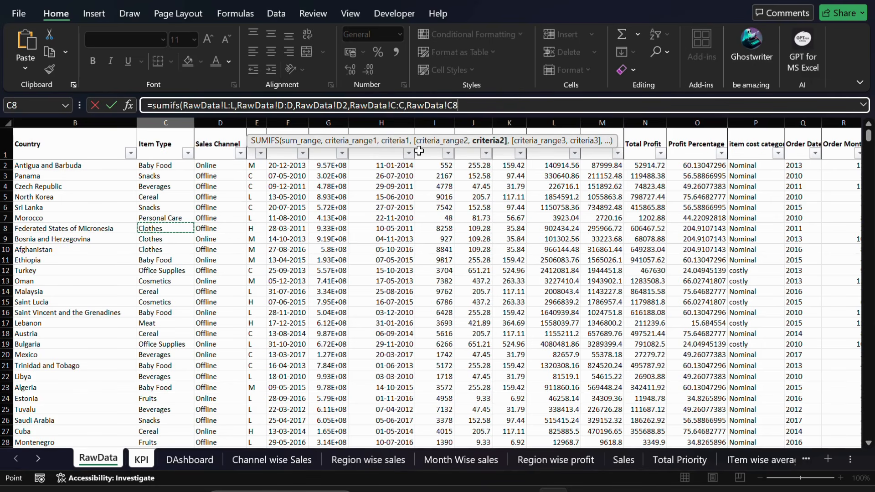
key(Return)
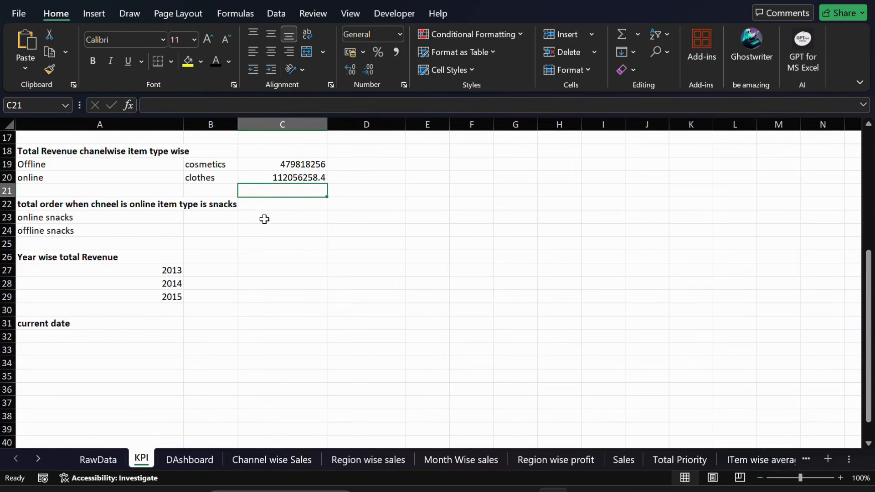
Start the online snacks order count in B23 as COUNTIFS with the Sales Channel column RawData!D:D as the first criteria range.
click(196, 214)
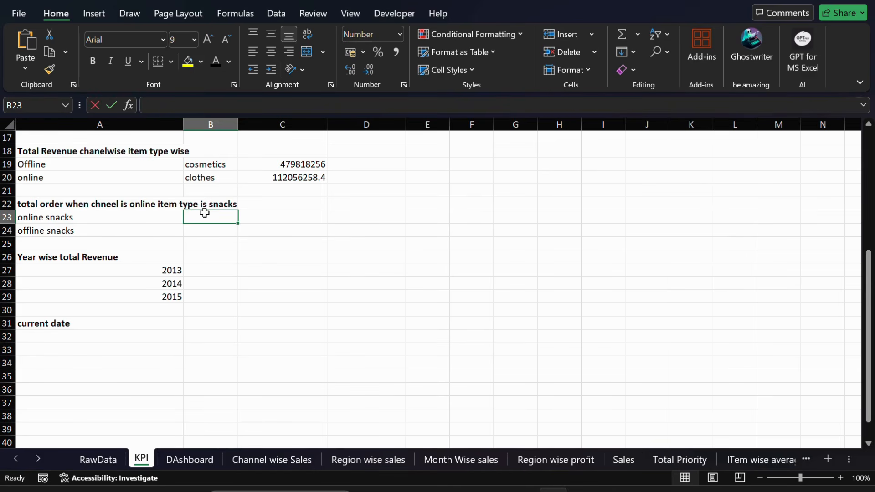
text(=countifs)
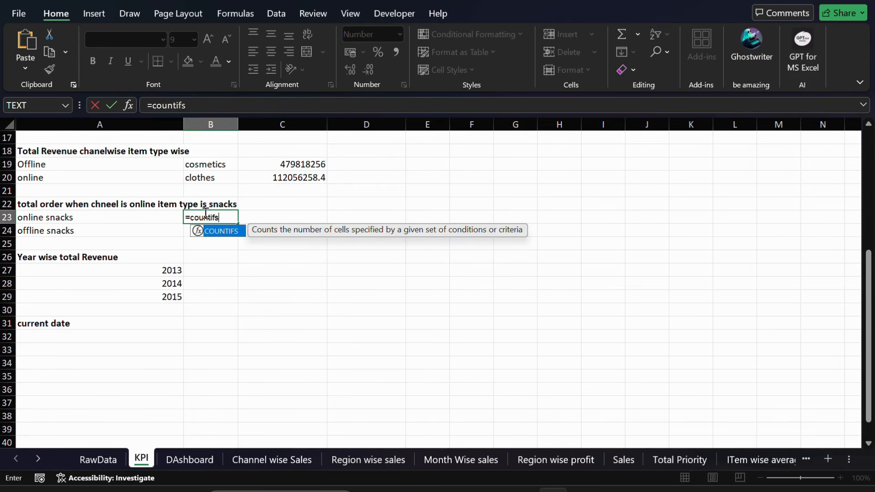
text(()
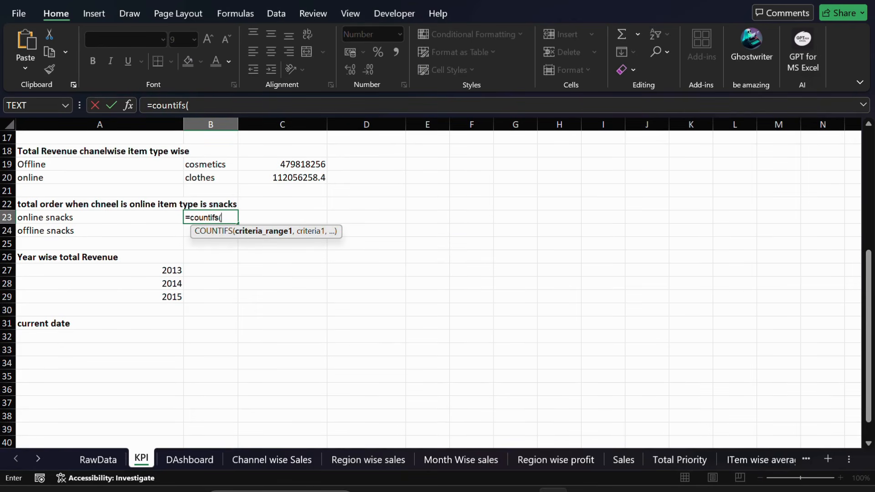
click(200, 107)
click(200, 106)
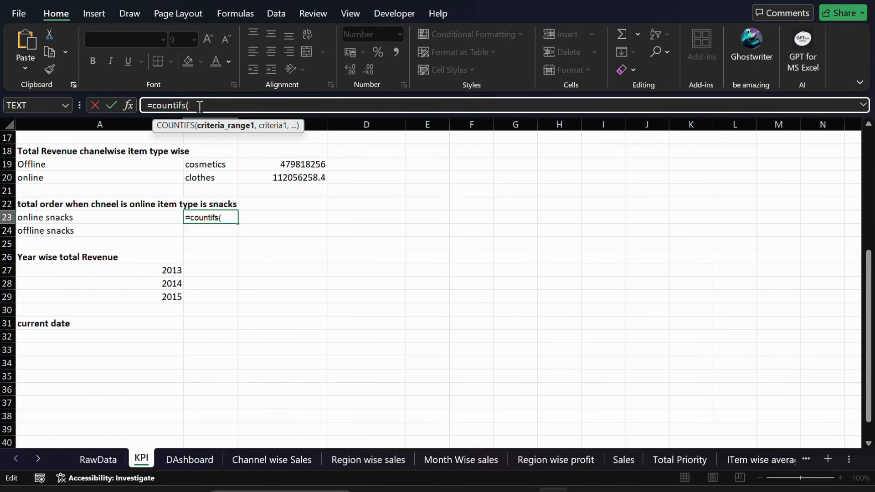
click(111, 466)
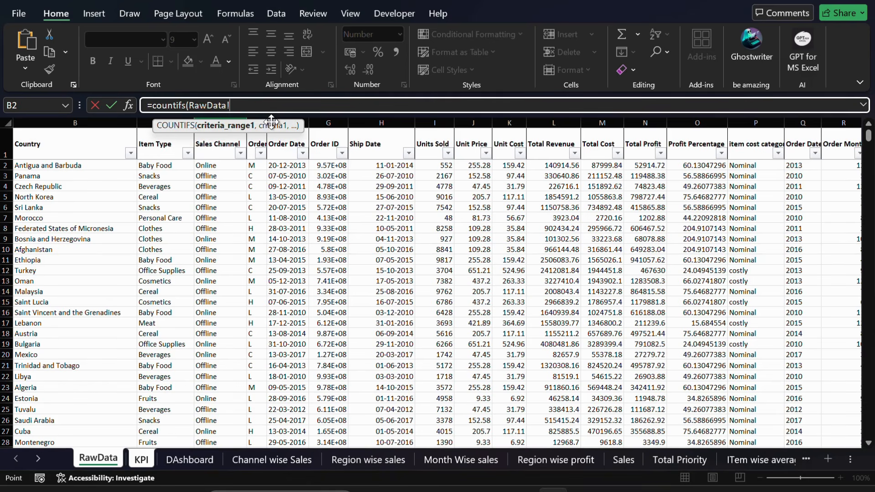
drag(269, 126, 318, 71)
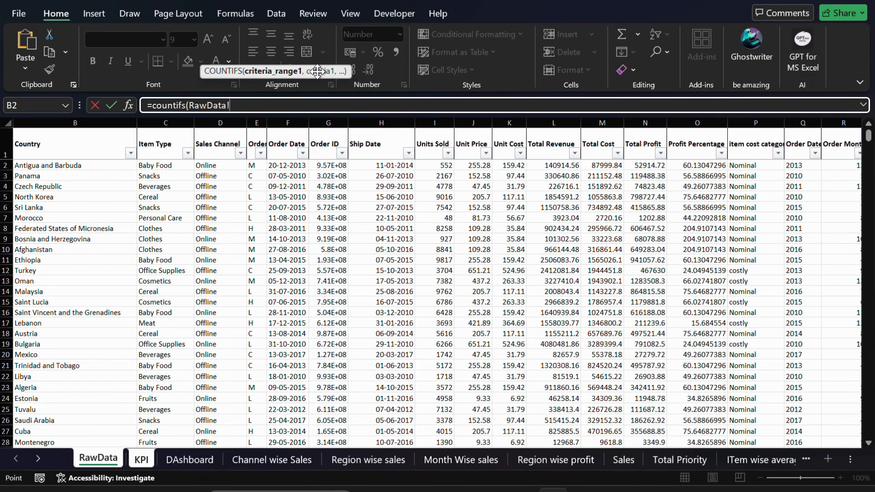
click(219, 123)
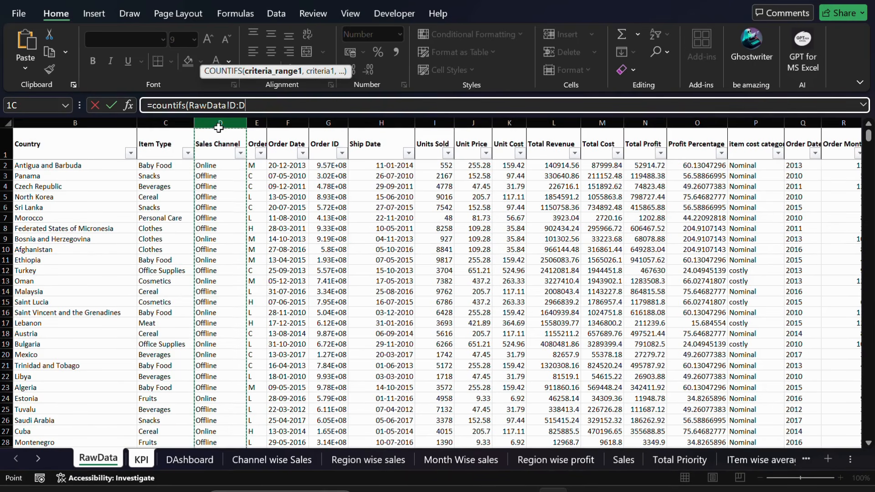
click(255, 103)
text(,)
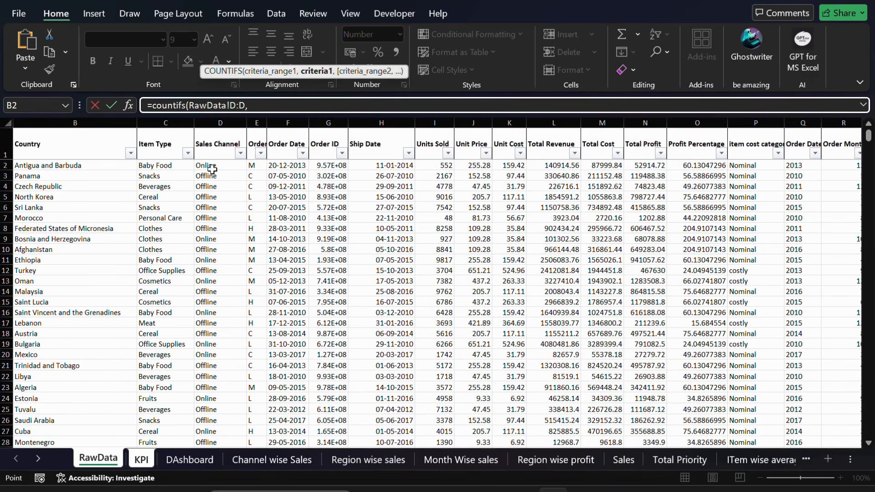
Complete the online snacks count with Online cell RawData!D2 as criterion, RawData!C:C as second criteria range and Snacks cell RawData!C3 as its criterion.
click(212, 169)
text(,)
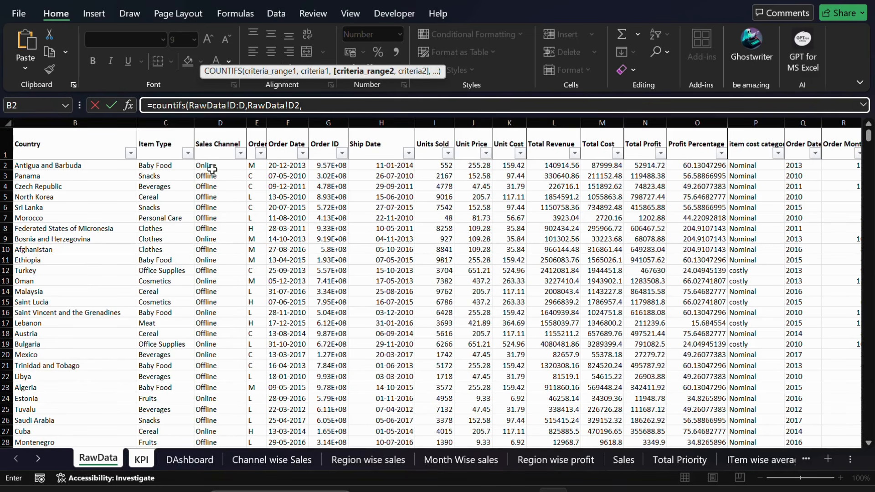
click(168, 121)
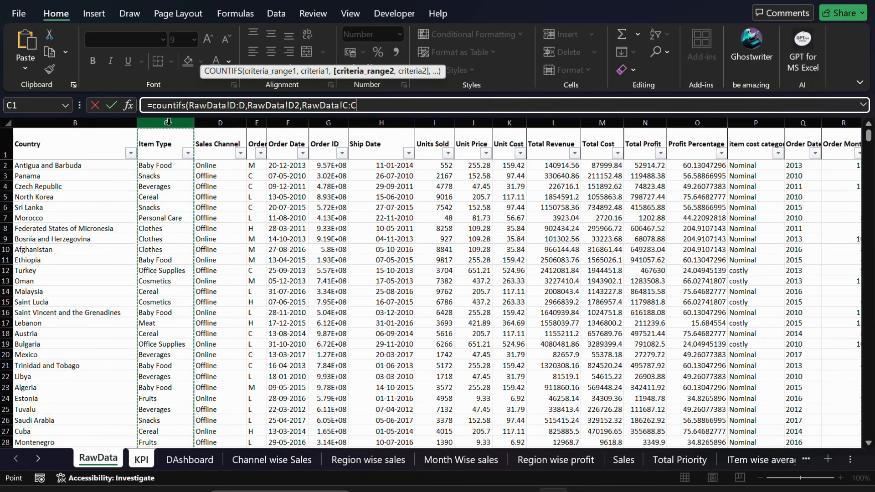
text(,)
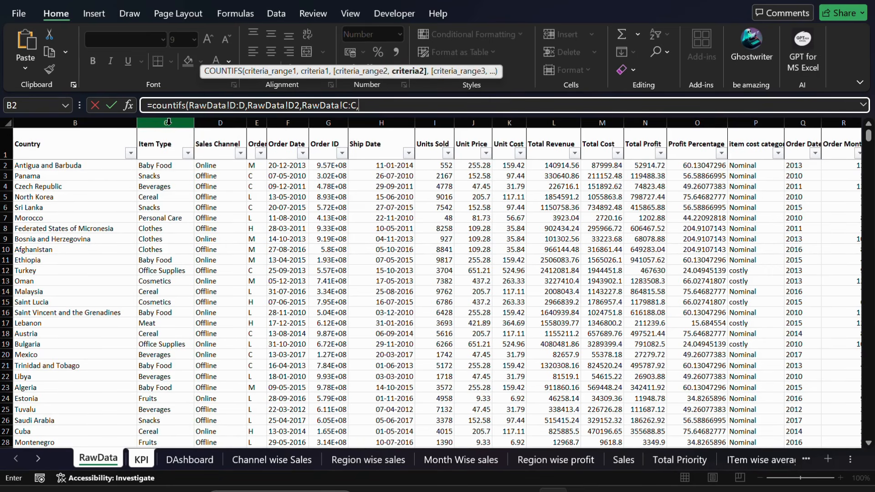
click(154, 177)
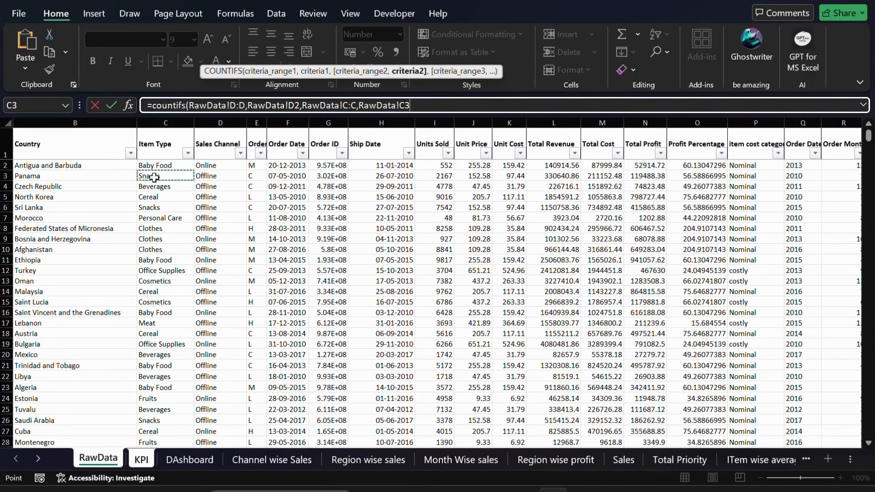
key(Return)
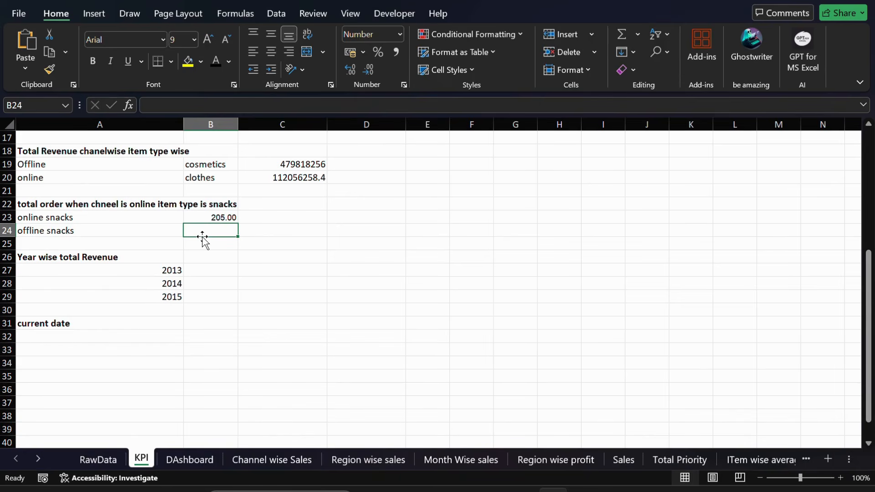
Start the offline snacks order count in B24 as COUNTIFS with the Sales Channel column RawData!D:D as the first criteria range.
text(=countsi)
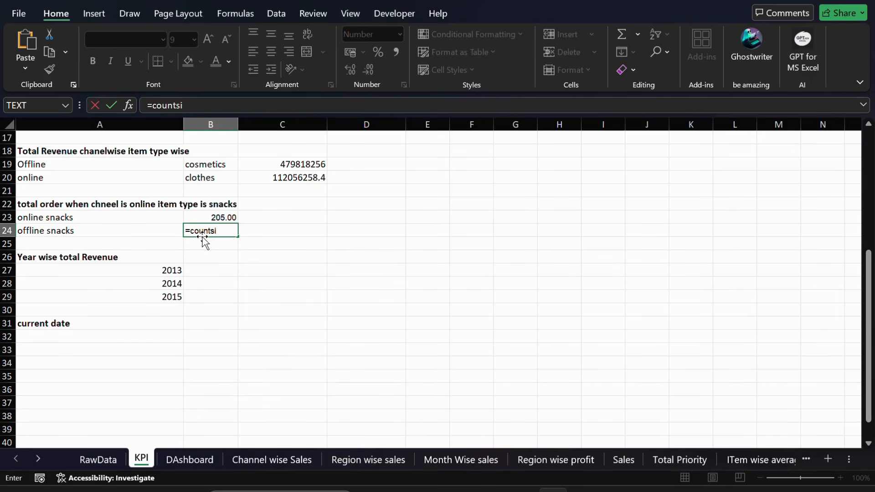
key(BackSpace)
key(BackSpace)
text(if)
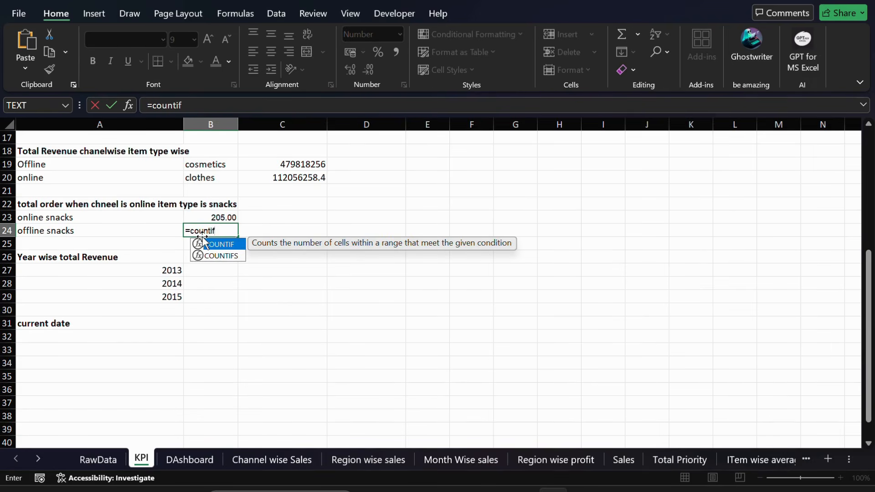
text(s()
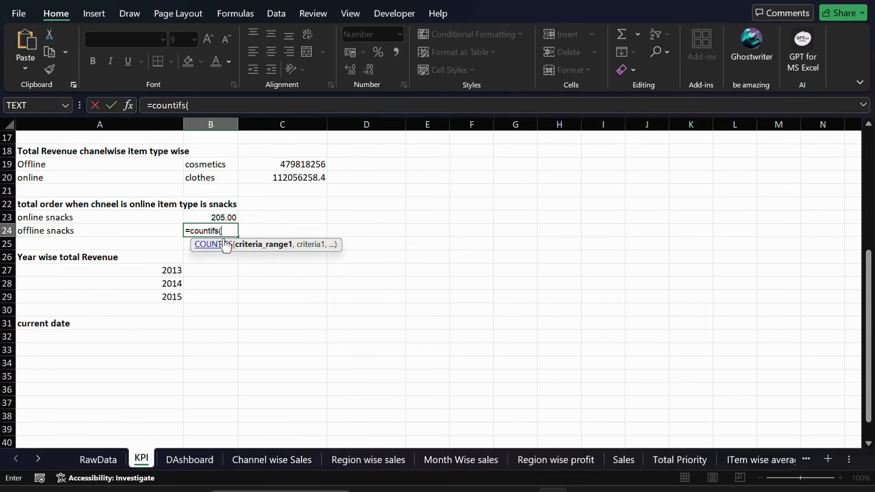
click(103, 459)
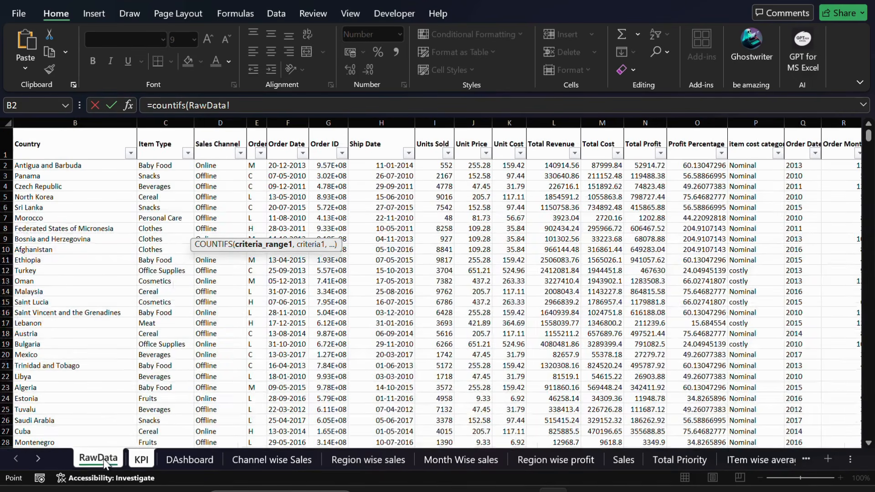
click(232, 121)
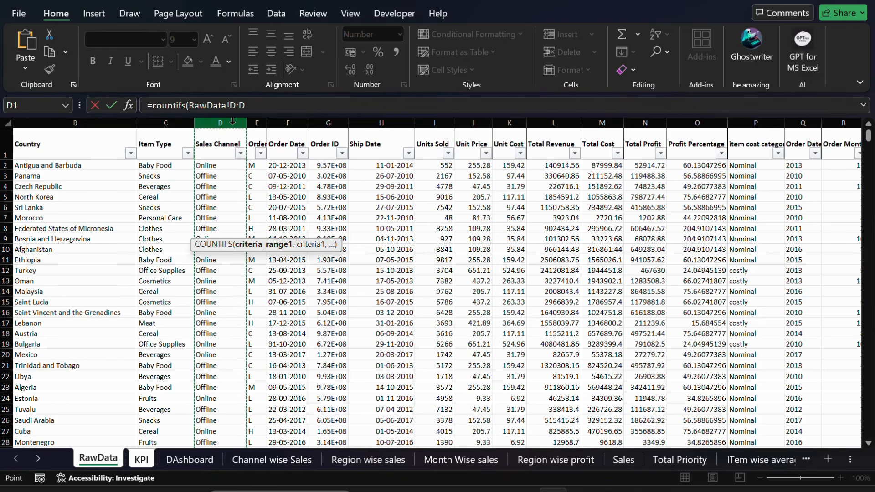
text(,)
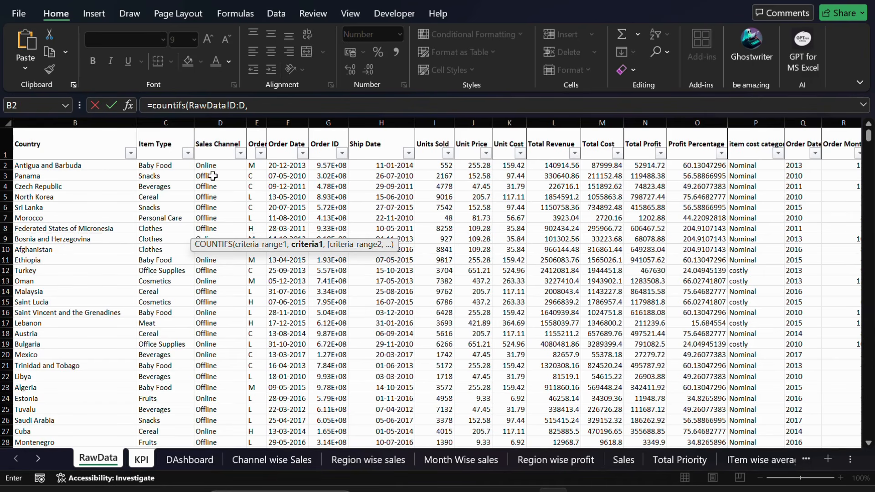
Complete the B24 formula with Offline cell RawData!D3, item type range RawData!C:C and Snacks cell RawData!C3, and check both snack count formulas.
click(213, 176)
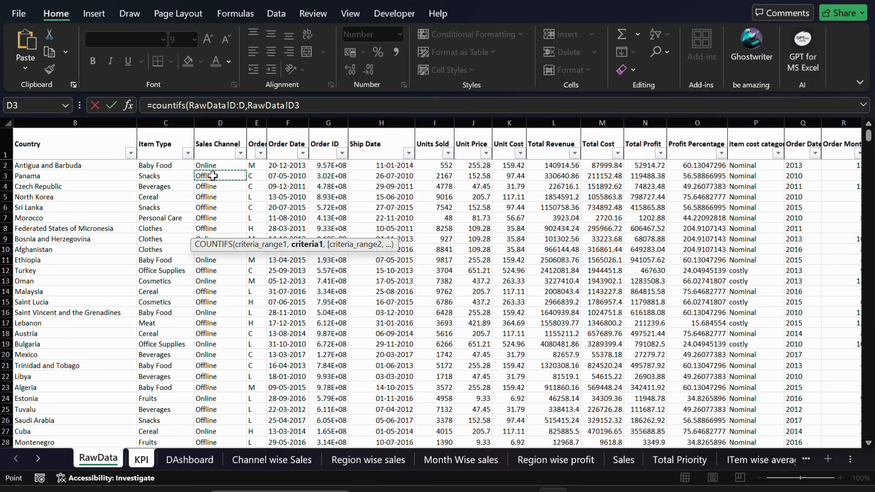
text(,)
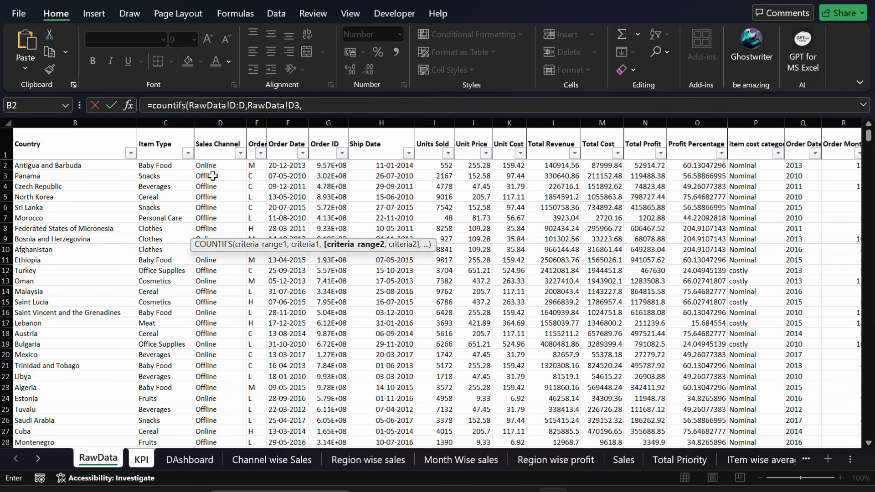
click(172, 122)
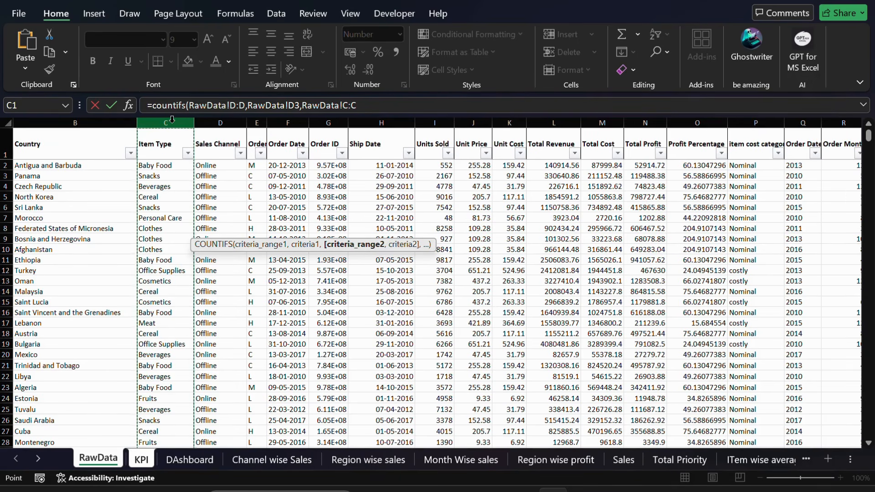
text(,)
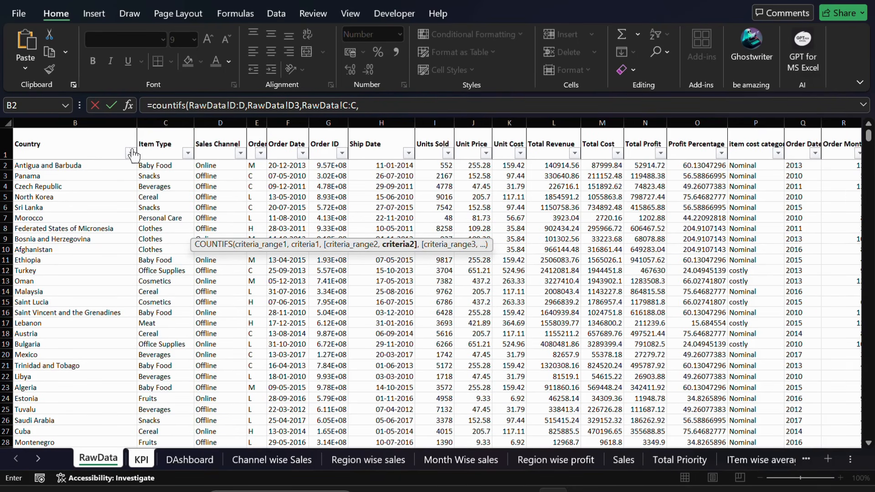
click(158, 177)
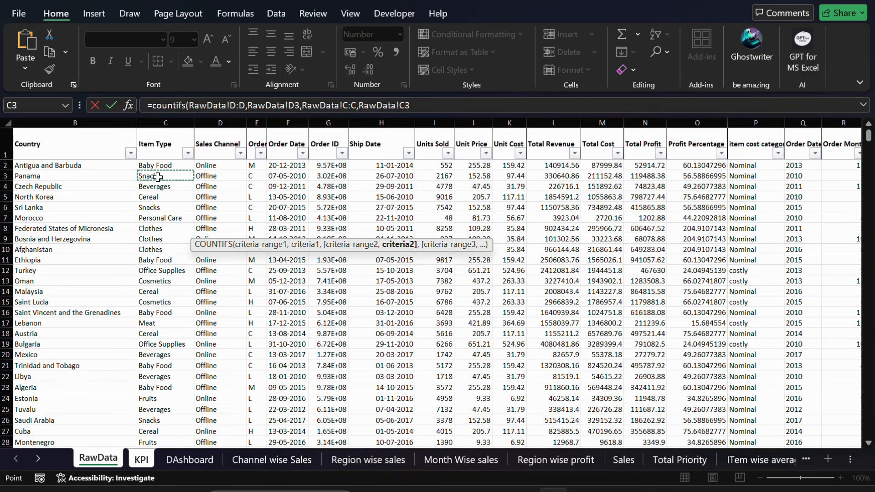
key(Return)
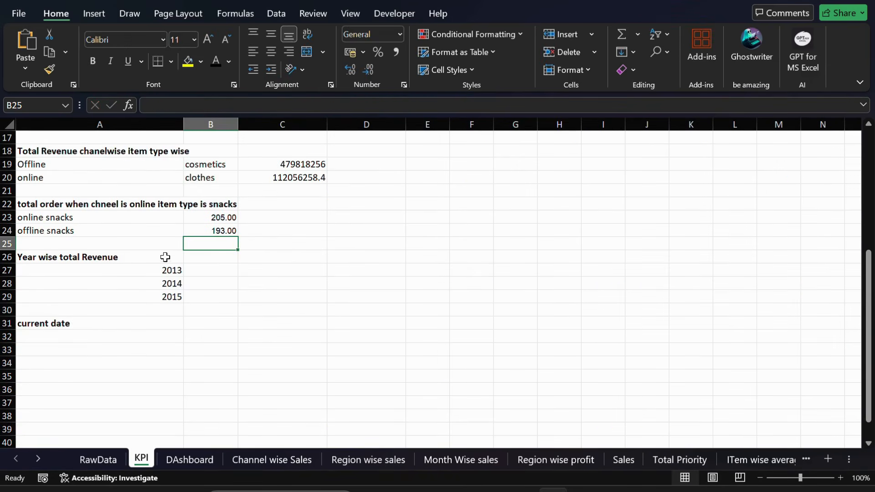
click(210, 221)
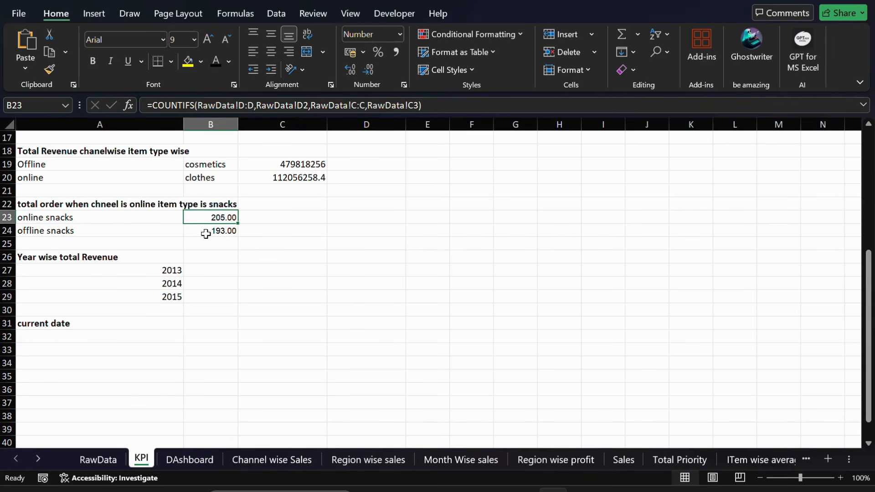
click(206, 233)
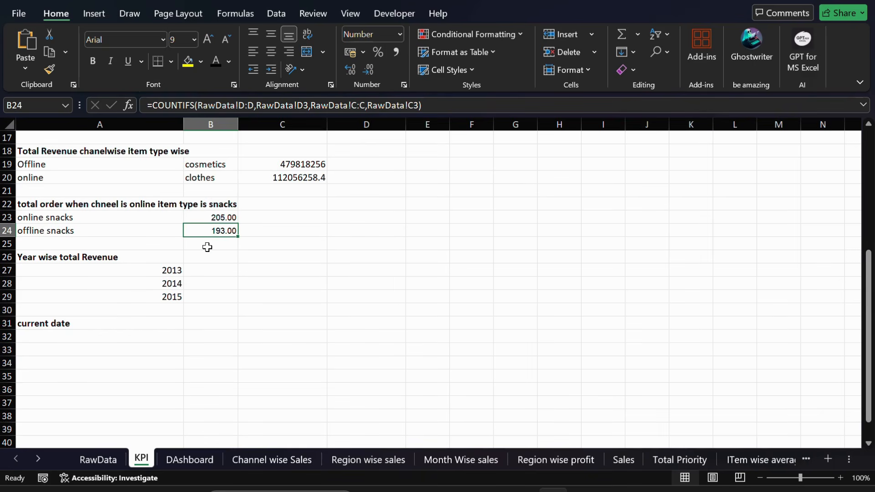
From the 2013 revenue cell B27, examine RawData's Total Profit column N and order year column Q, and return to the KPI sheet.
click(211, 271)
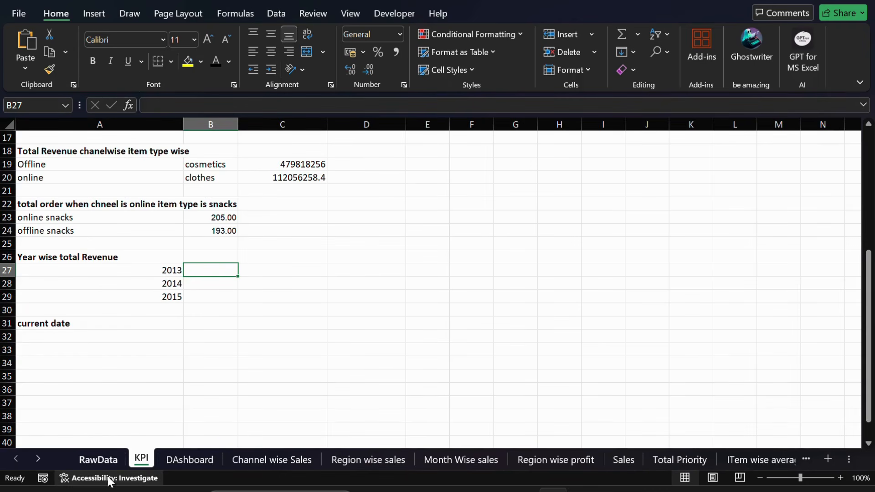
click(97, 460)
scroll(538, 282, right, 2)
scroll(538, 285, left, 2)
scroll(538, 285, right, 2)
scroll(538, 284, left, 2)
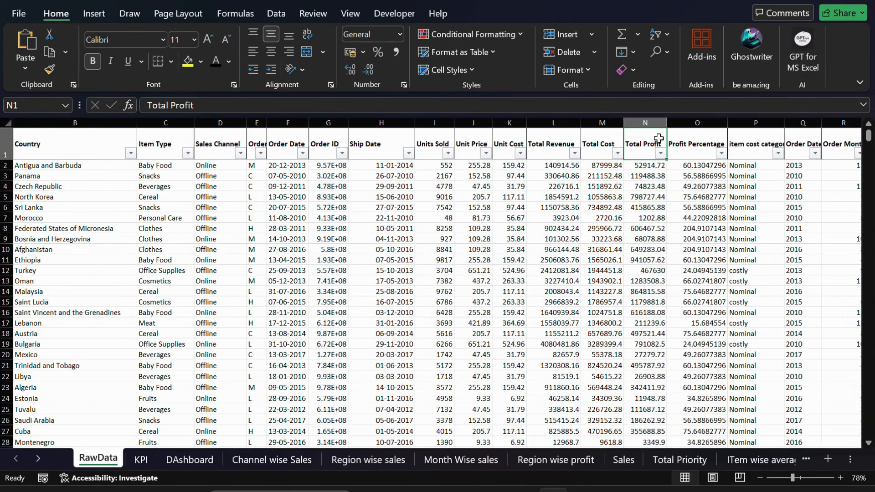
click(633, 122)
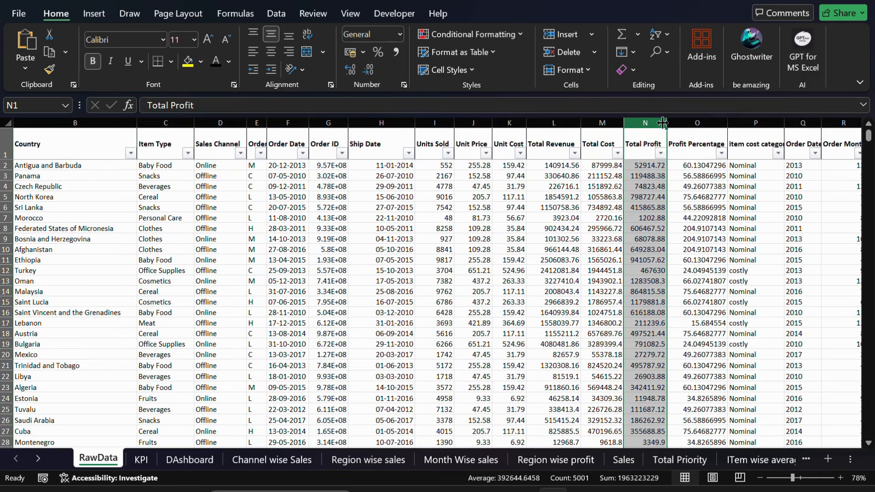
click(798, 123)
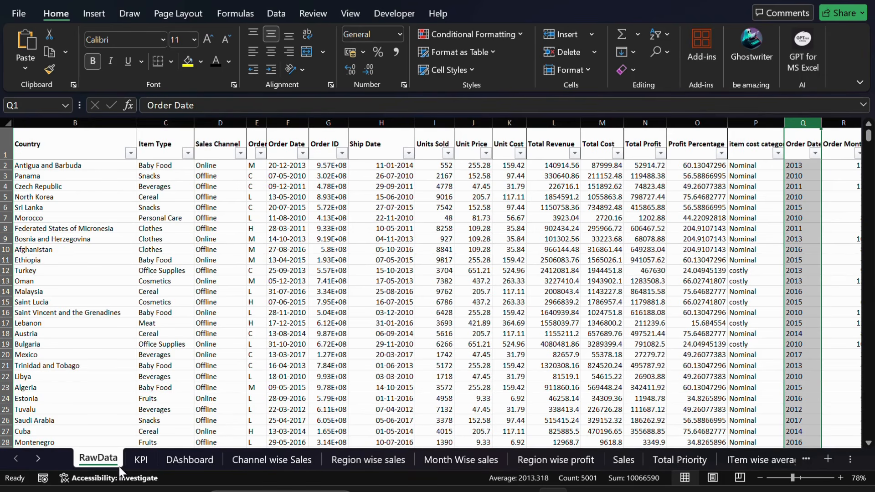
click(132, 459)
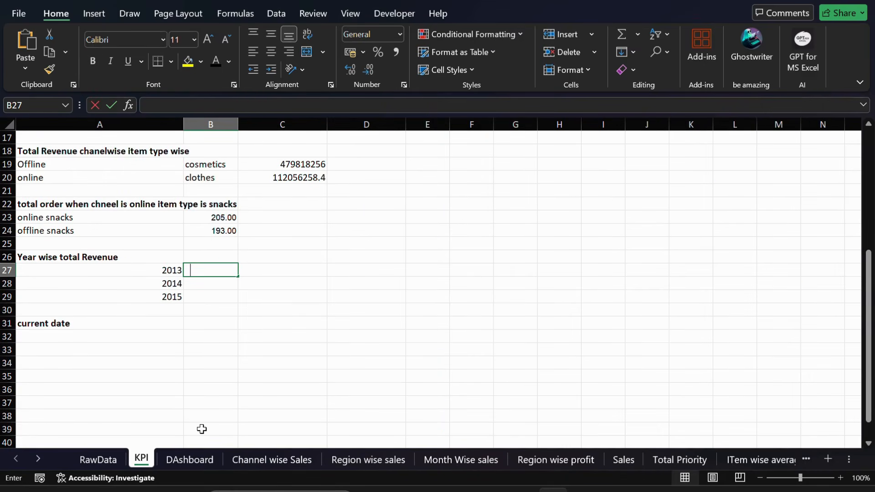
Start the 2013 revenue formula in B27 as SUMIF with the order year column RawData!Q:Q as the range.
text(=sumif)
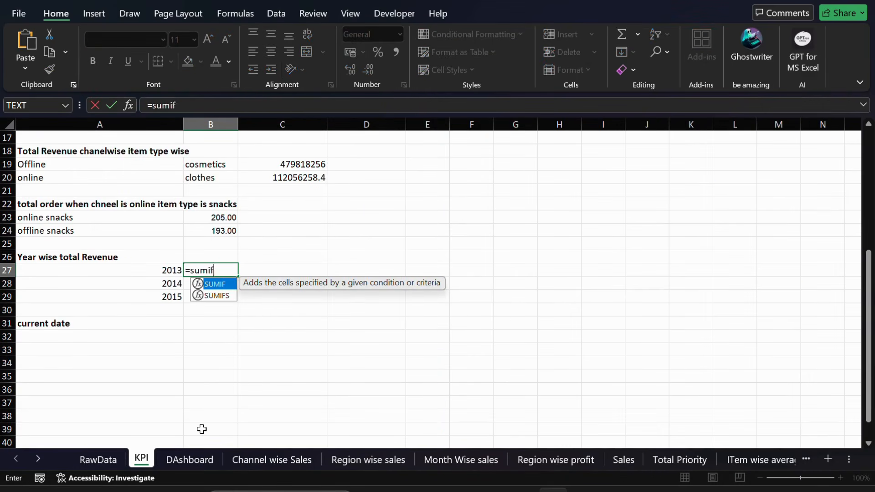
text(()
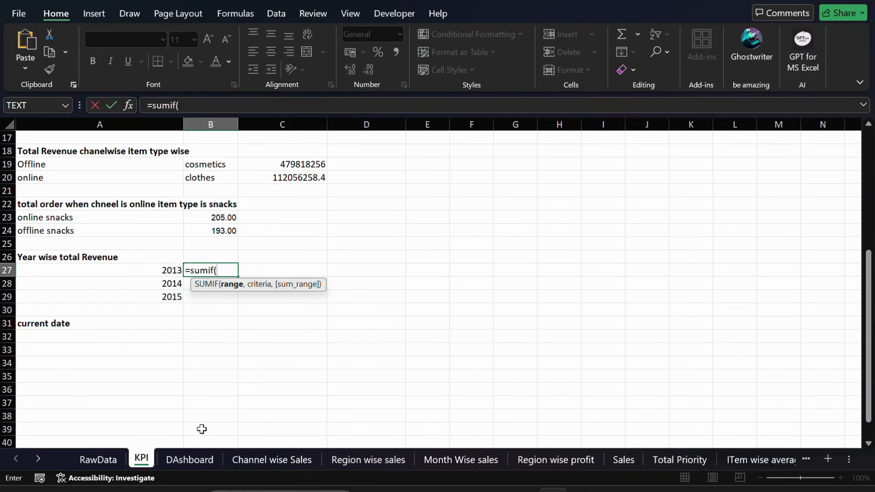
click(100, 461)
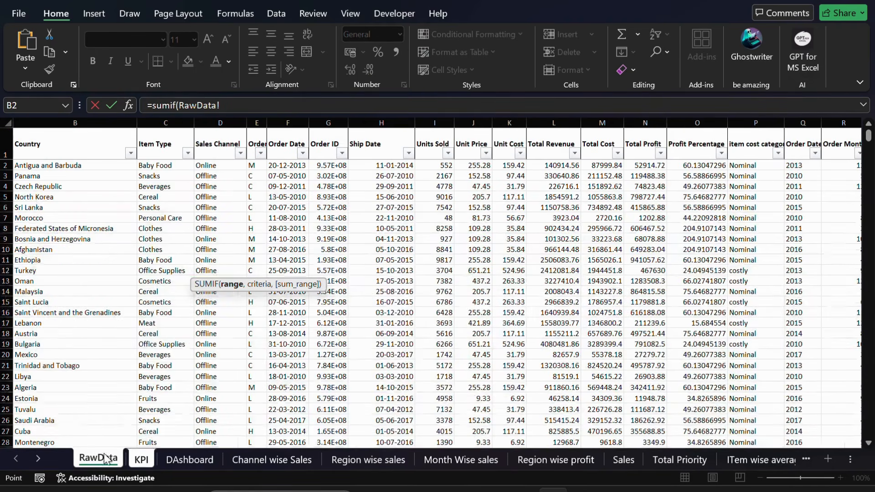
click(802, 123)
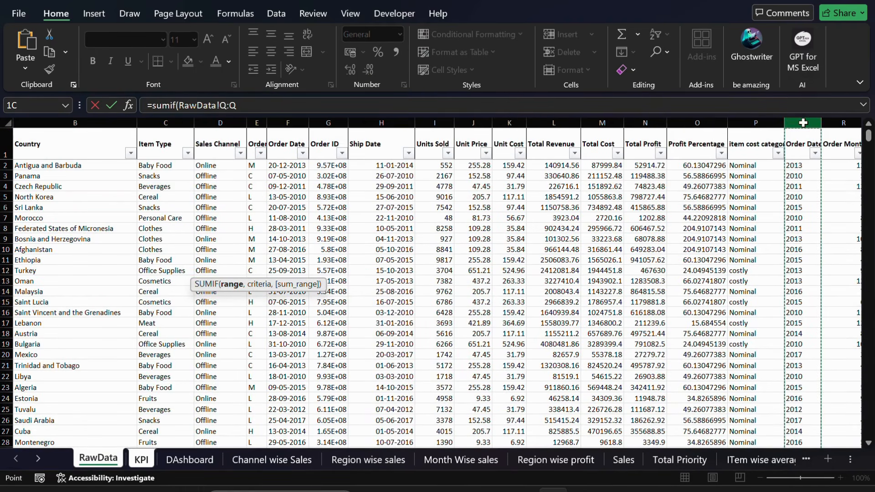
click(339, 105)
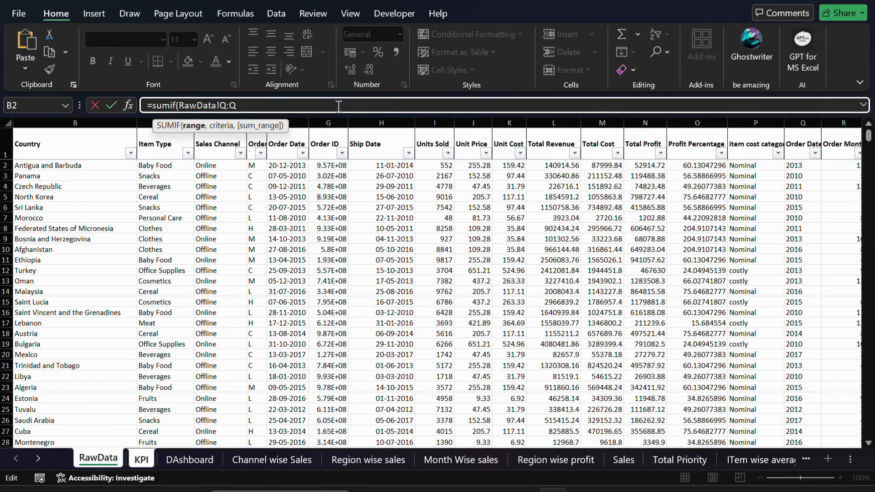
text(,)
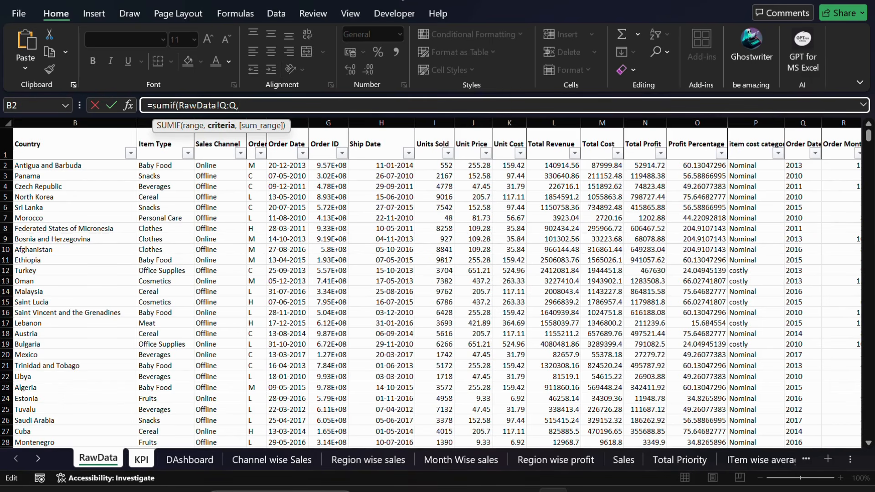
click(371, 0)
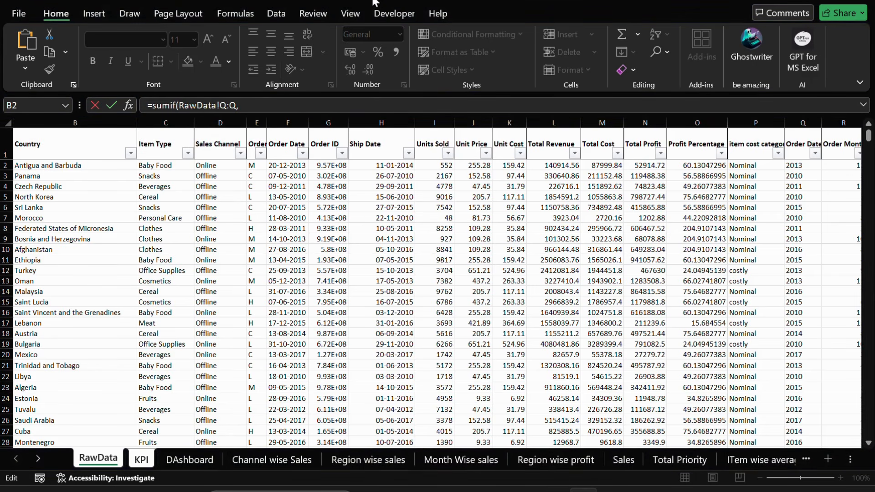
click(288, 111)
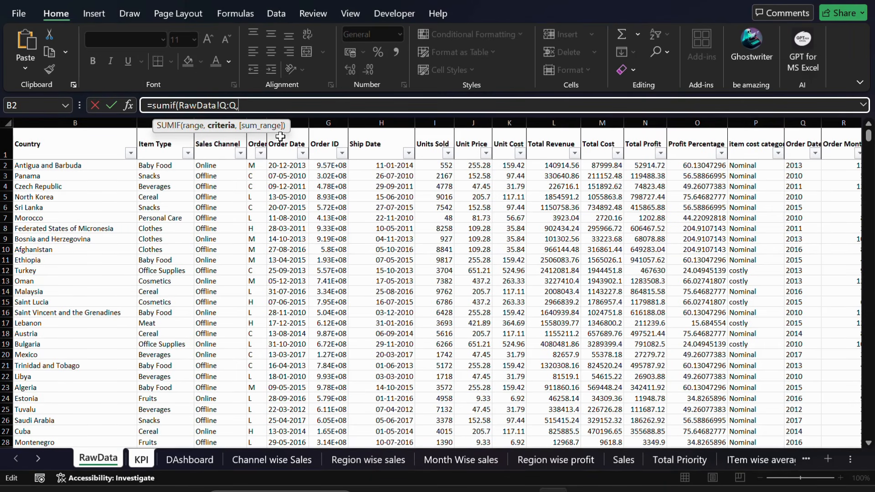
Complete the 2013 revenue formula with RawData!Q2 as the criterion and Total Revenue column RawData!L:L as the sum range, and check it.
click(803, 164)
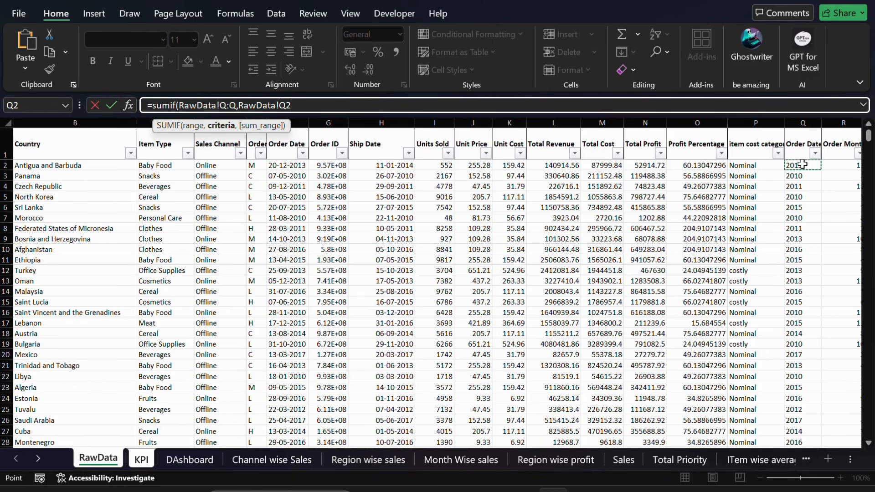
text(,)
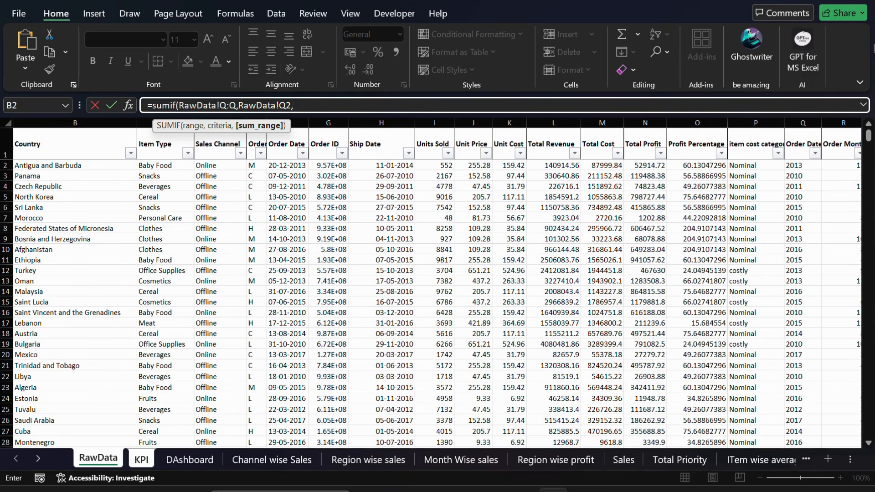
click(554, 122)
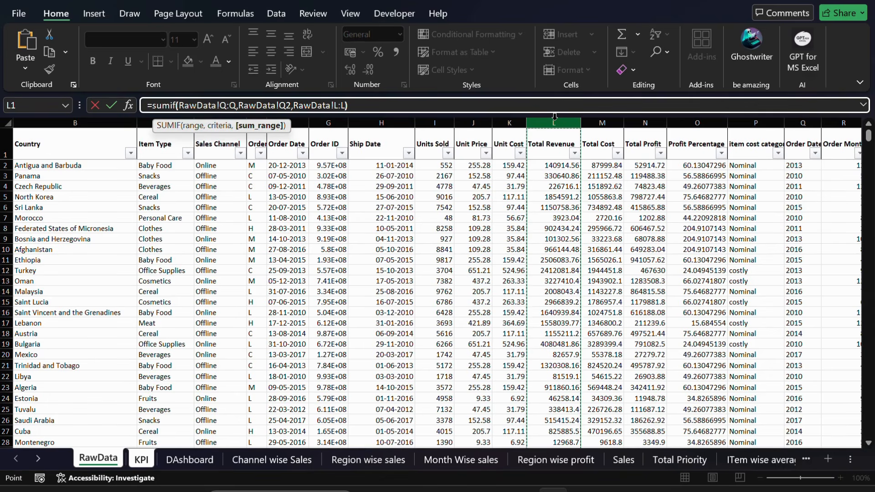
text())
key(Return)
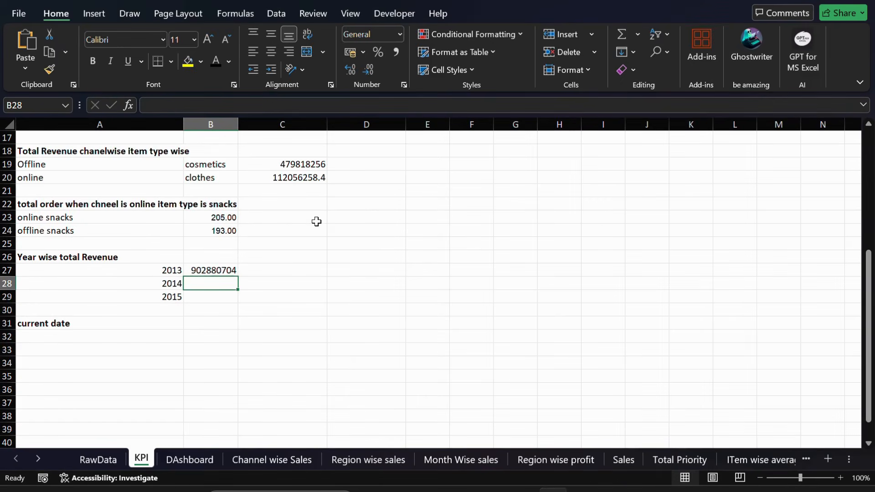
click(202, 271)
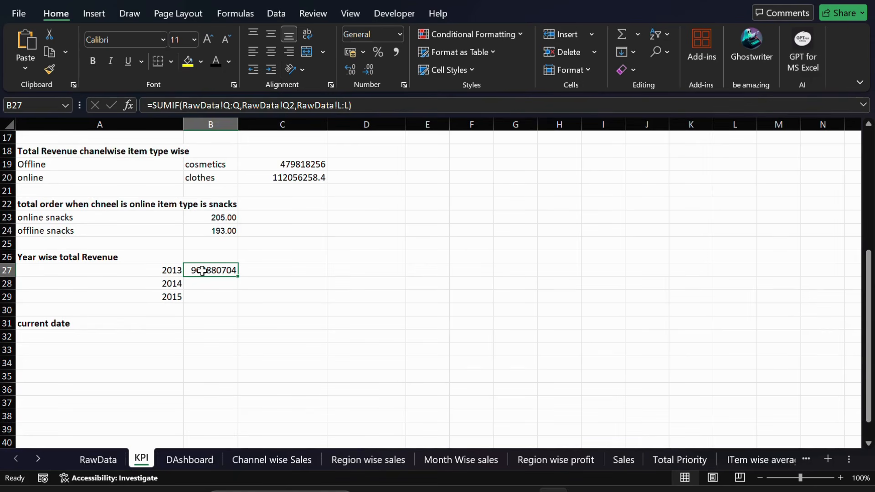